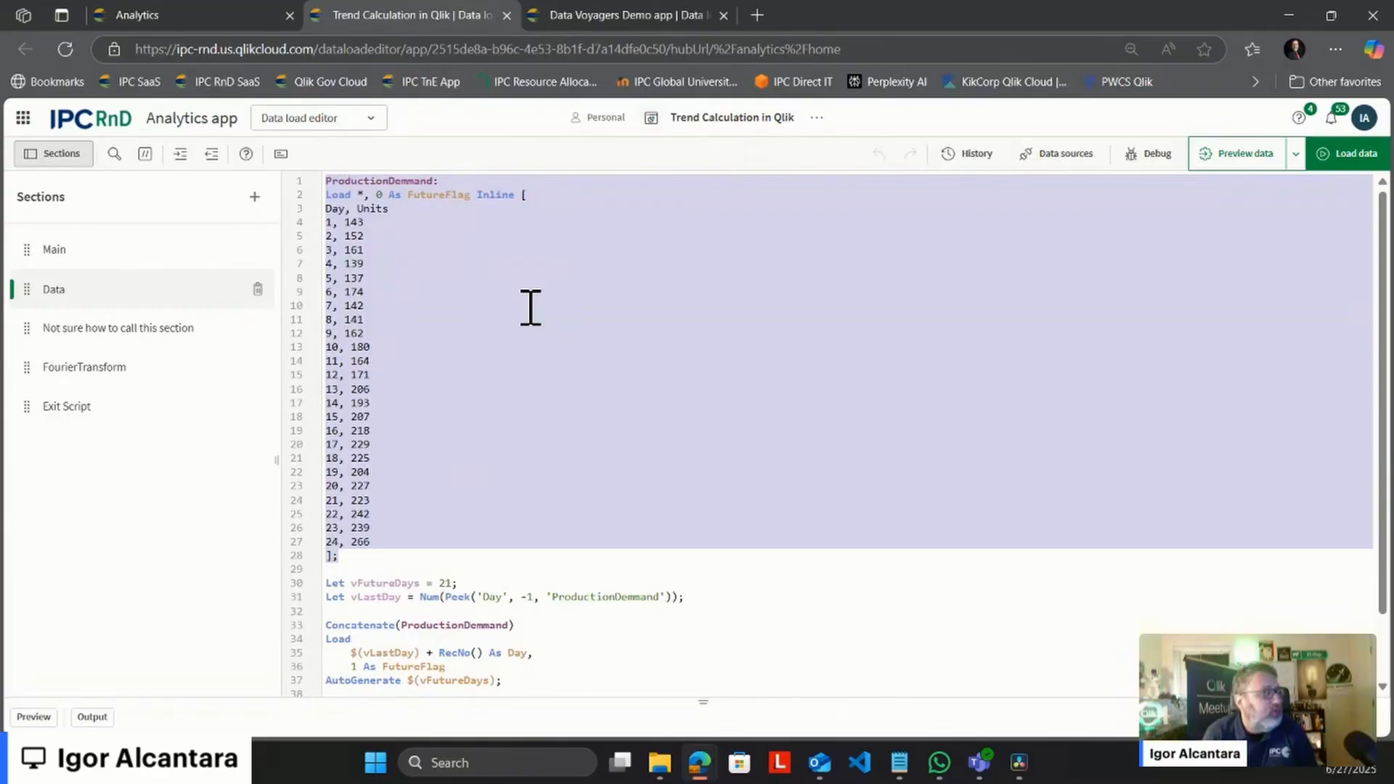
# Step: Examine the inline ProductionDemmand rows and the vFutureDays and vLastDay variable definitions in the Data script section
pyautogui.scroll(-2, 512, 425)
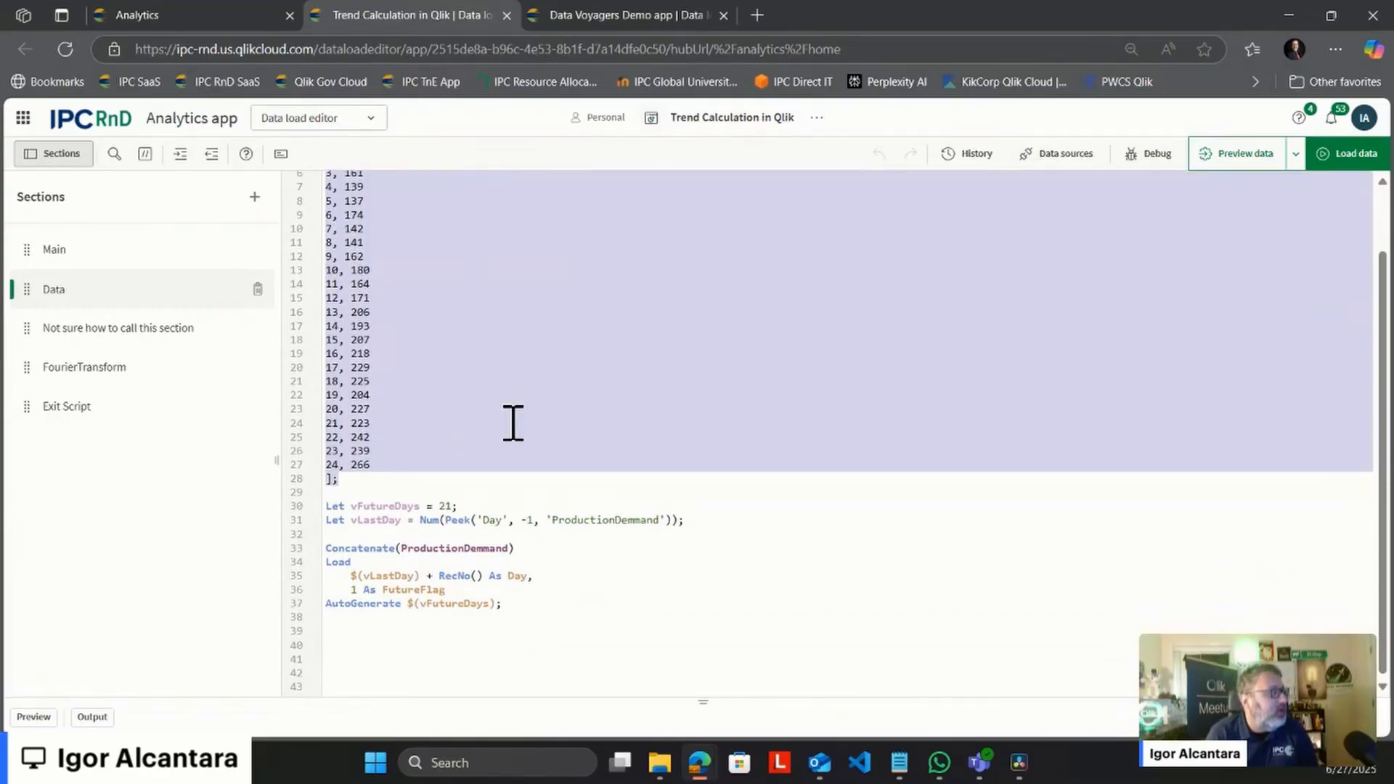
pyautogui.scroll(2, 512, 424)
pyautogui.scroll(-2, 515, 425)
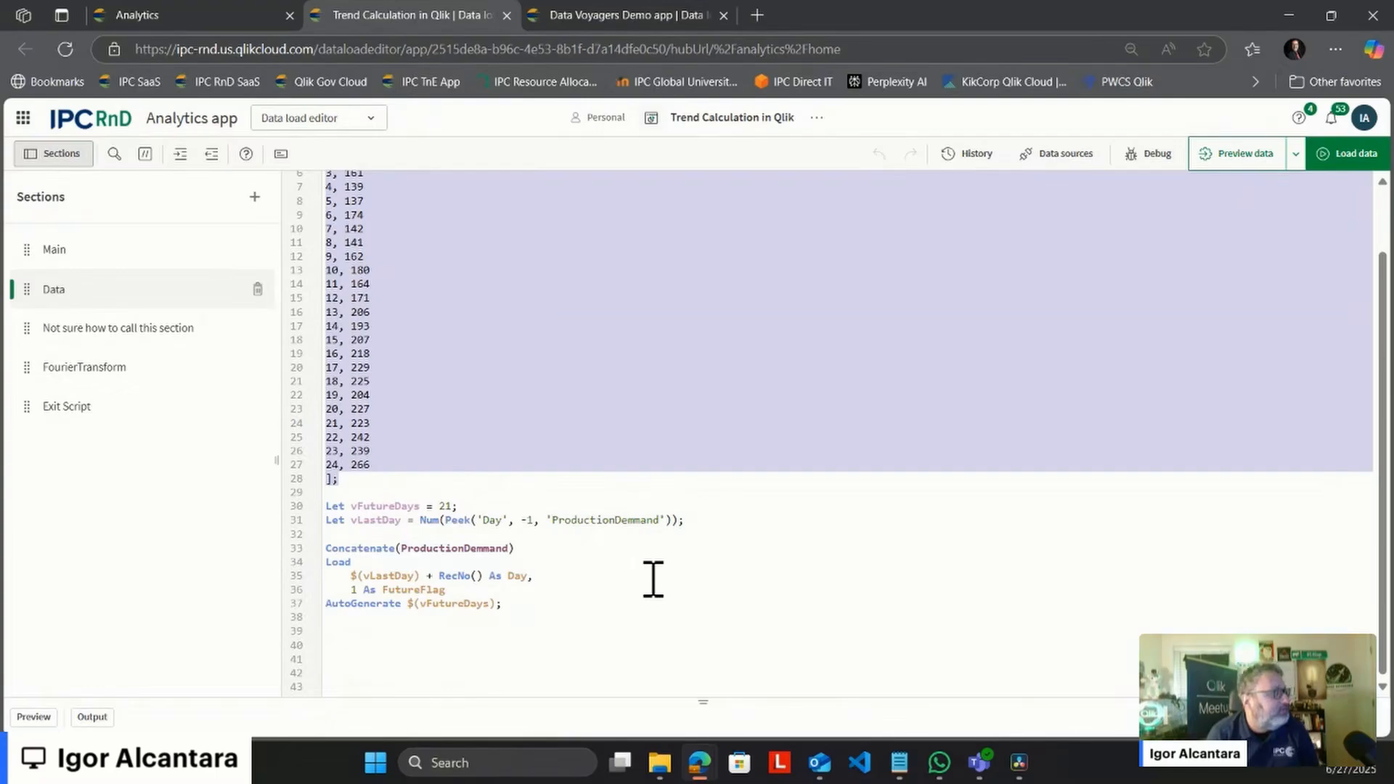
pyautogui.click(392, 504)
pyautogui.doubleClick(392, 504)
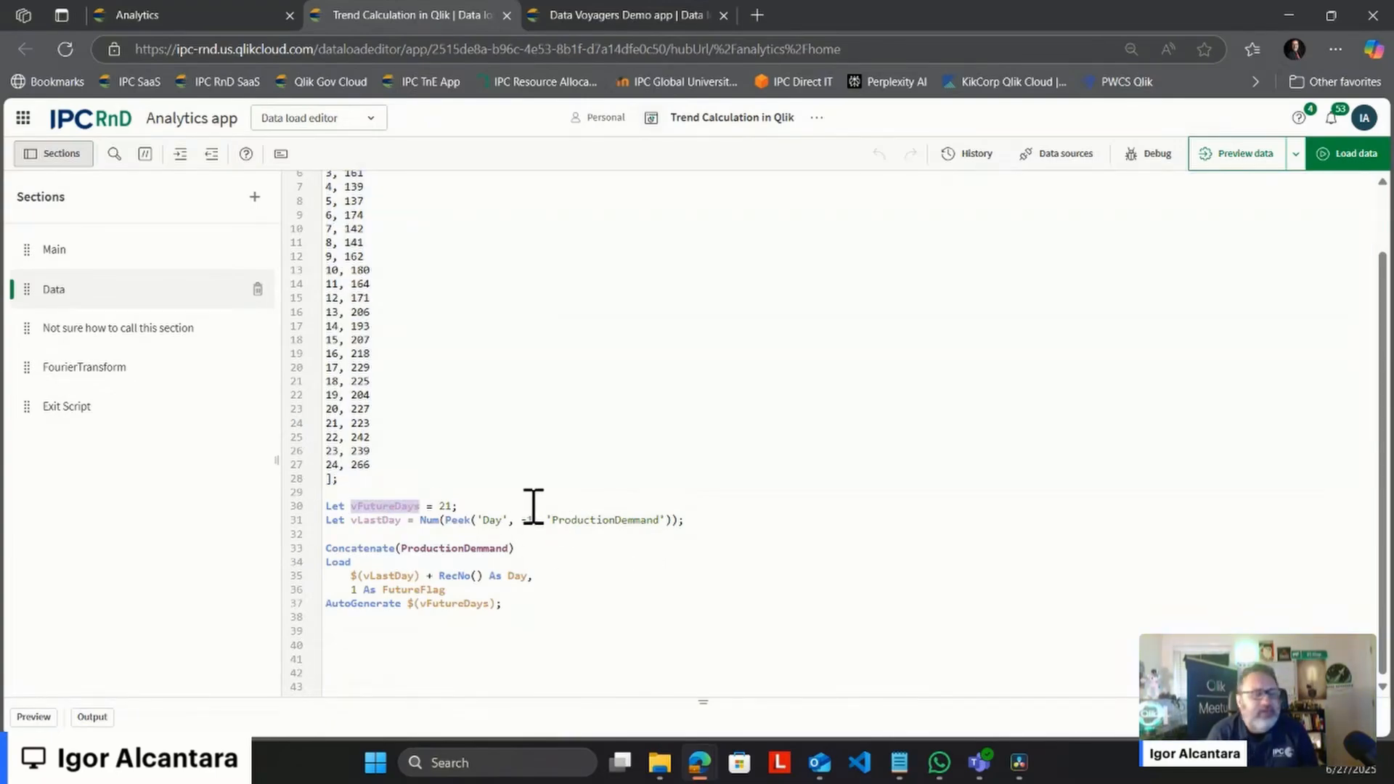
pyautogui.click(447, 506)
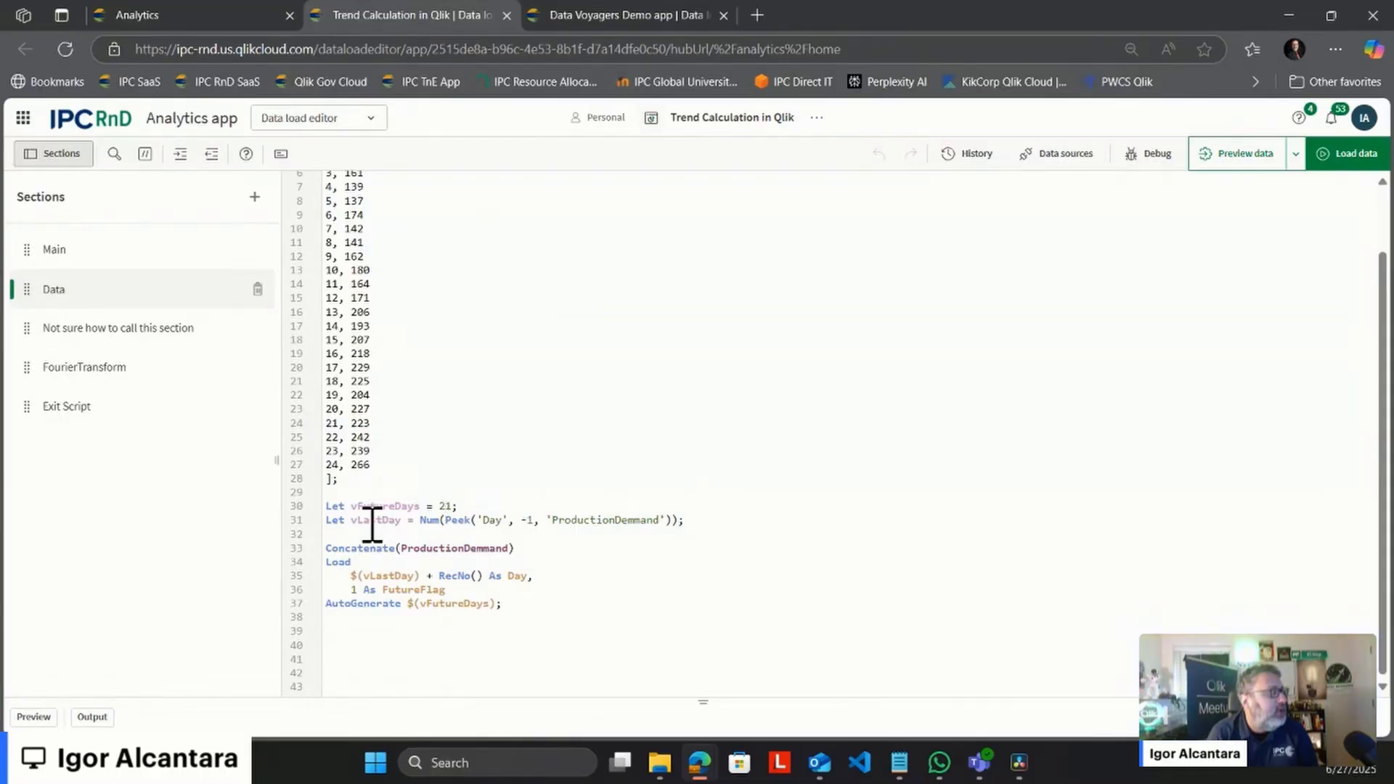
pyautogui.doubleClick(457, 520)
pyautogui.doubleClick(374, 520)
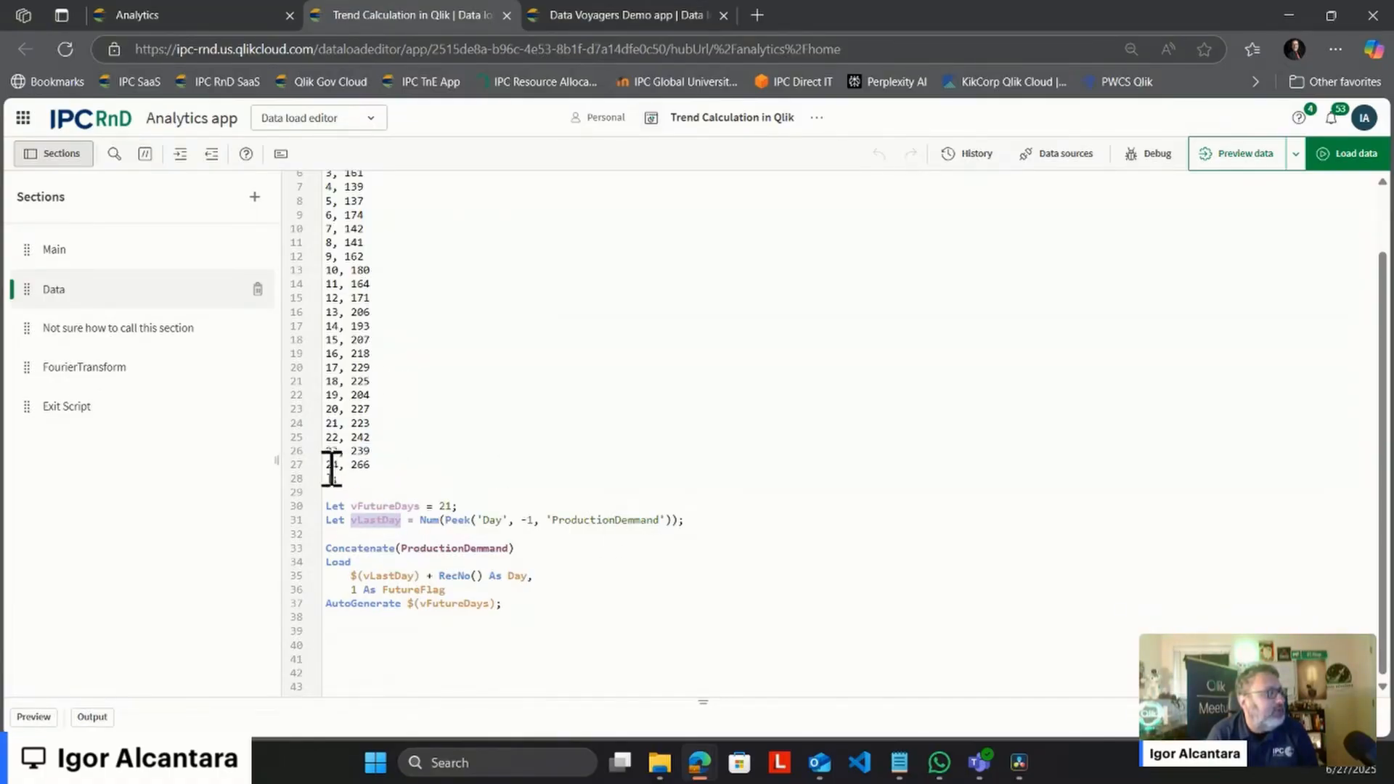
pyautogui.moveTo(325, 465); pyautogui.dragTo(385, 465)
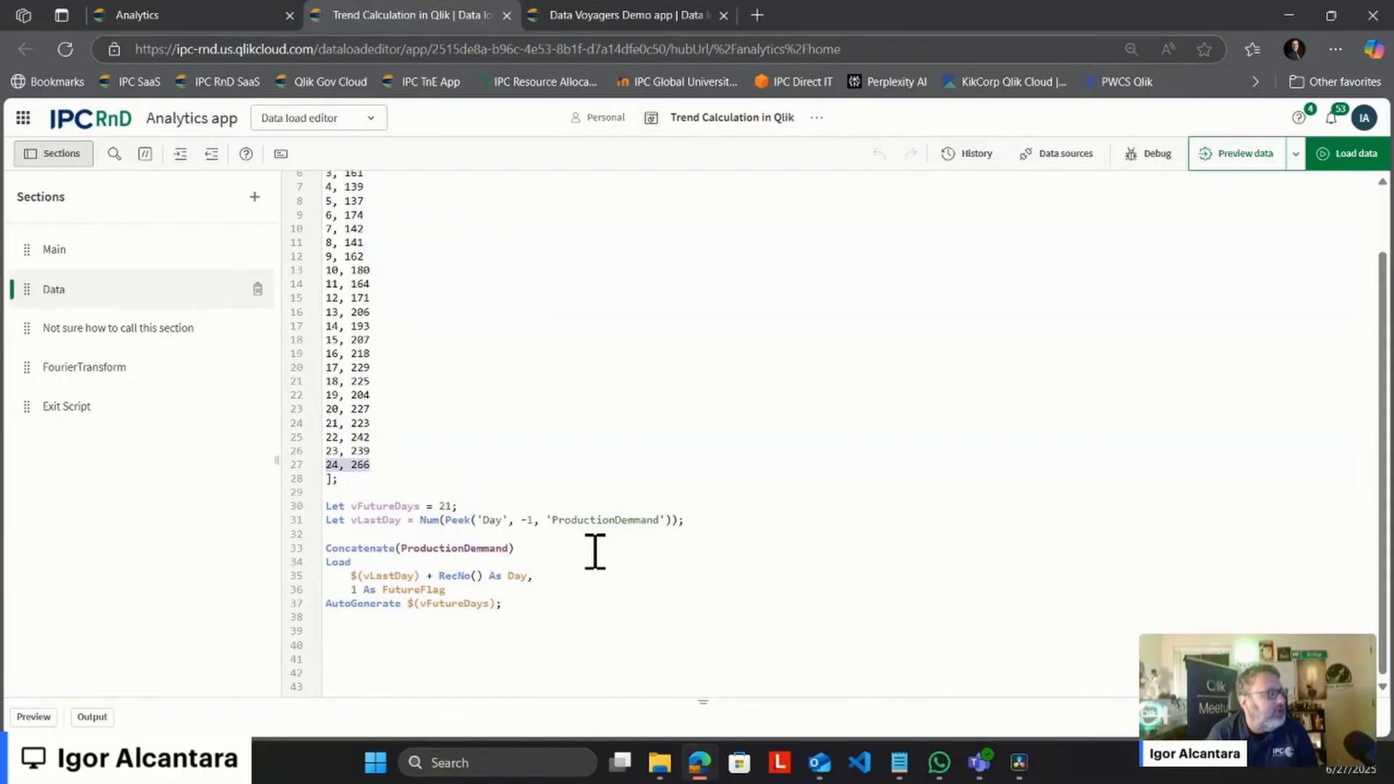
# Step: Examine the Concatenate load that autogenerates the future days, and how FutureFlag is assigned in both load statements
pyautogui.click(551, 613)
pyautogui.click(370, 606)
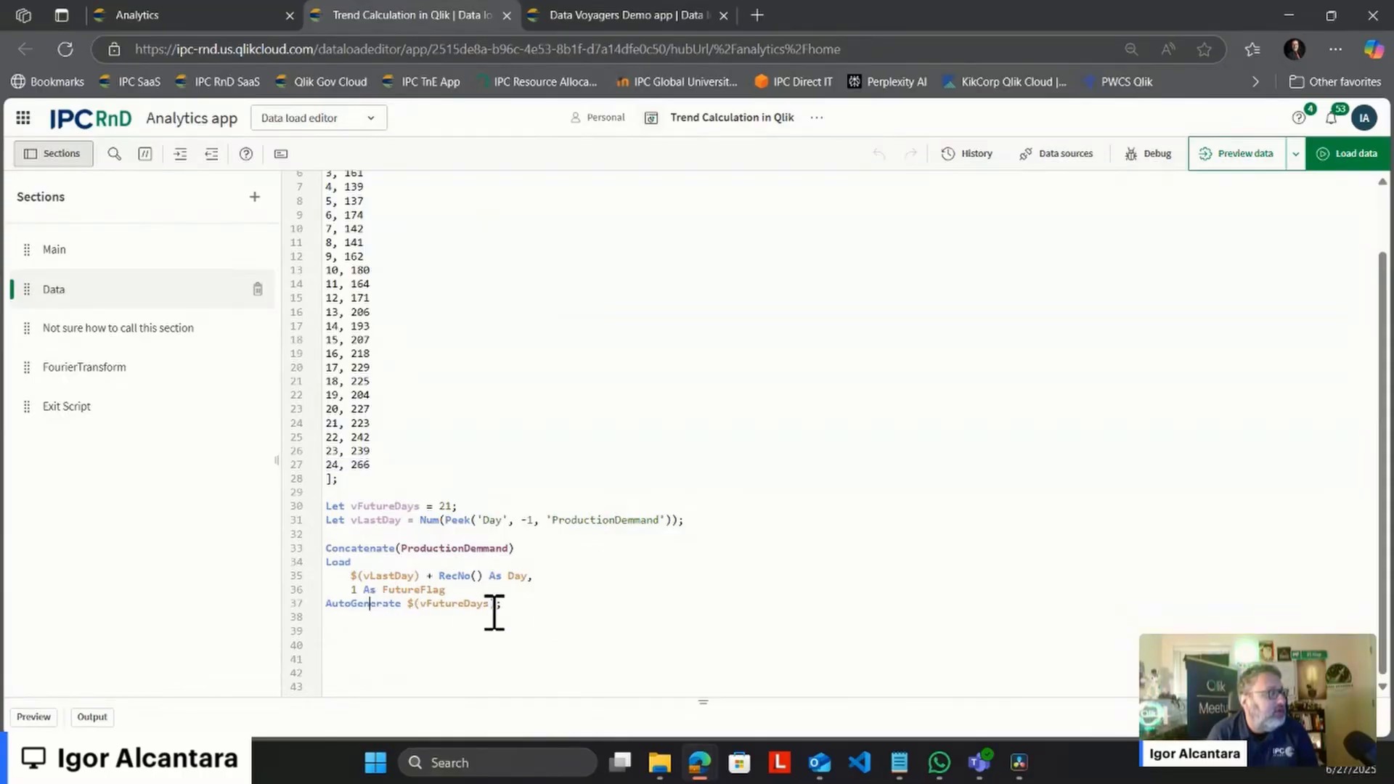
pyautogui.moveTo(501, 604); pyautogui.dragTo(316, 550)
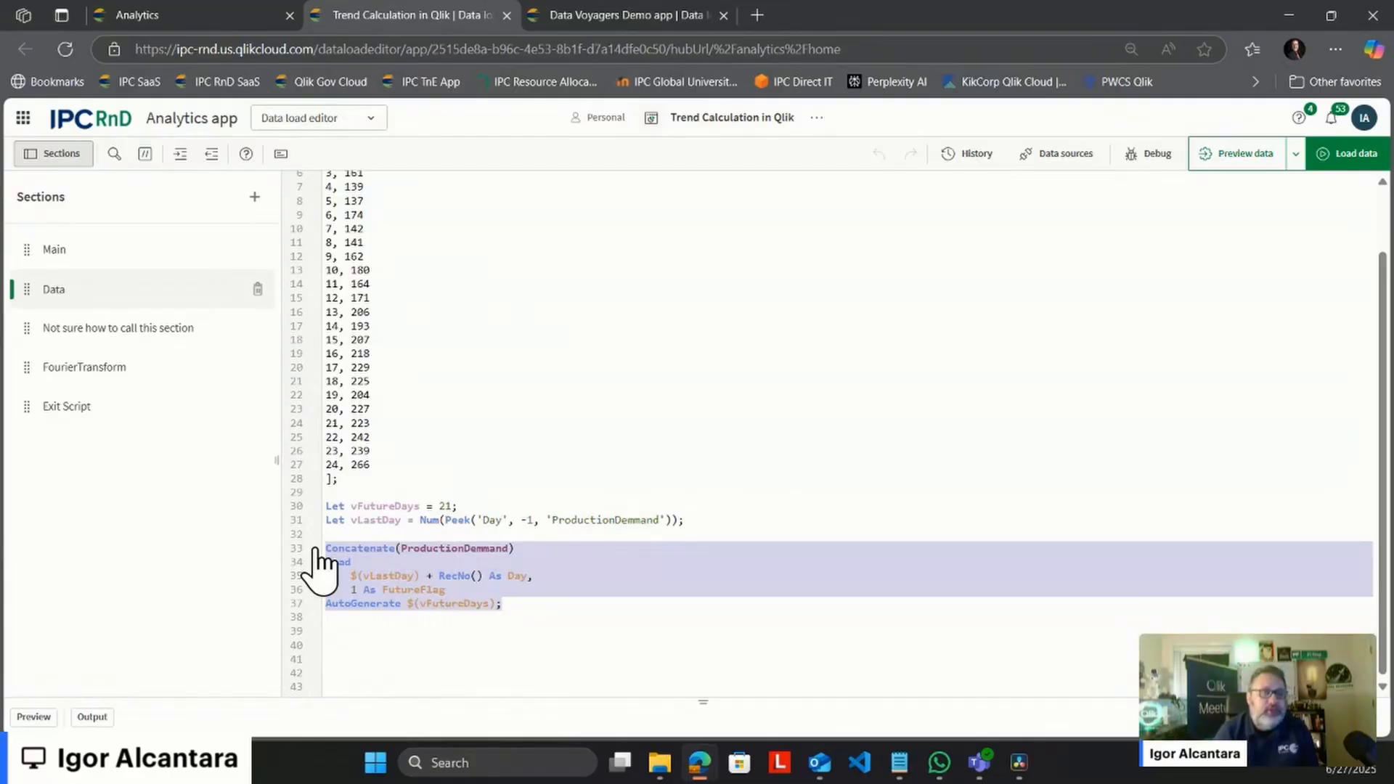
pyautogui.click(445, 549)
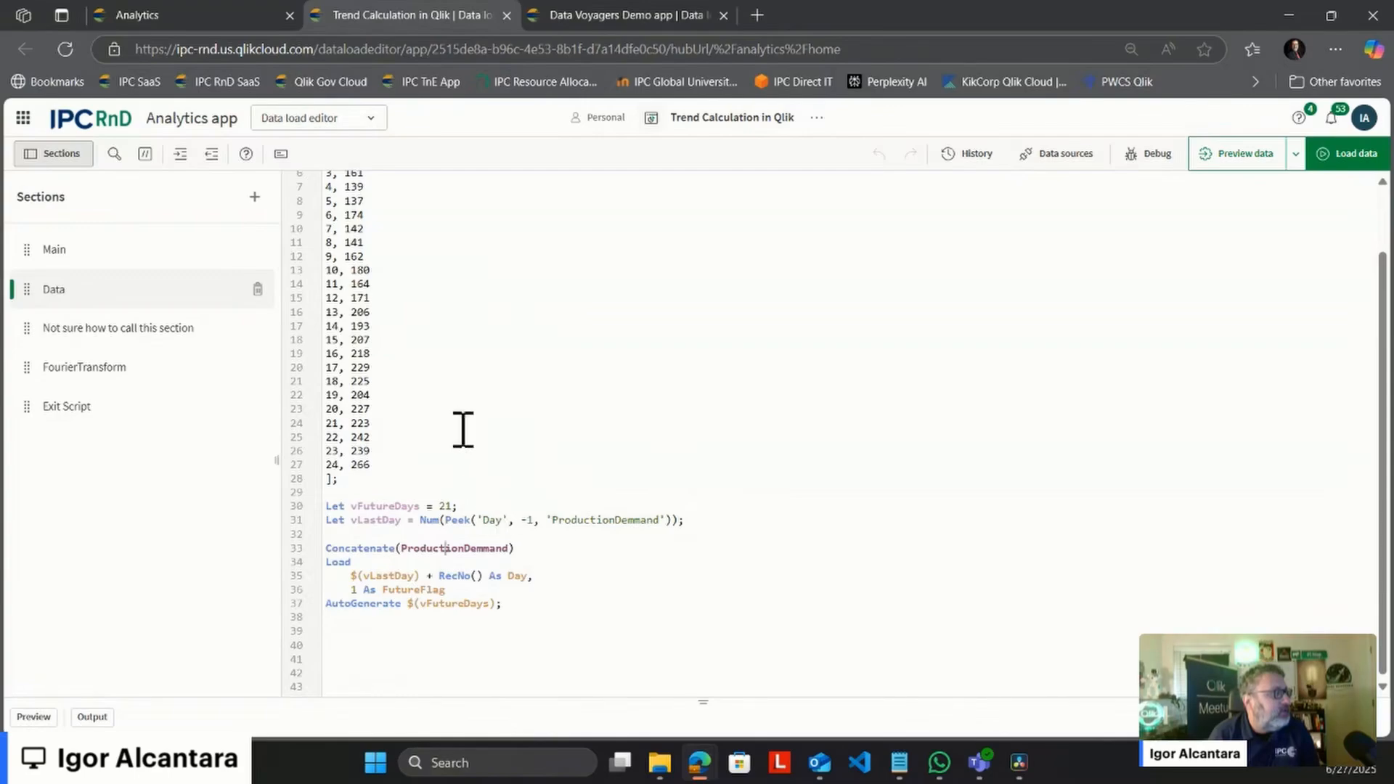
pyautogui.scroll(1, 468, 411)
pyautogui.scroll(-2, 426, 476)
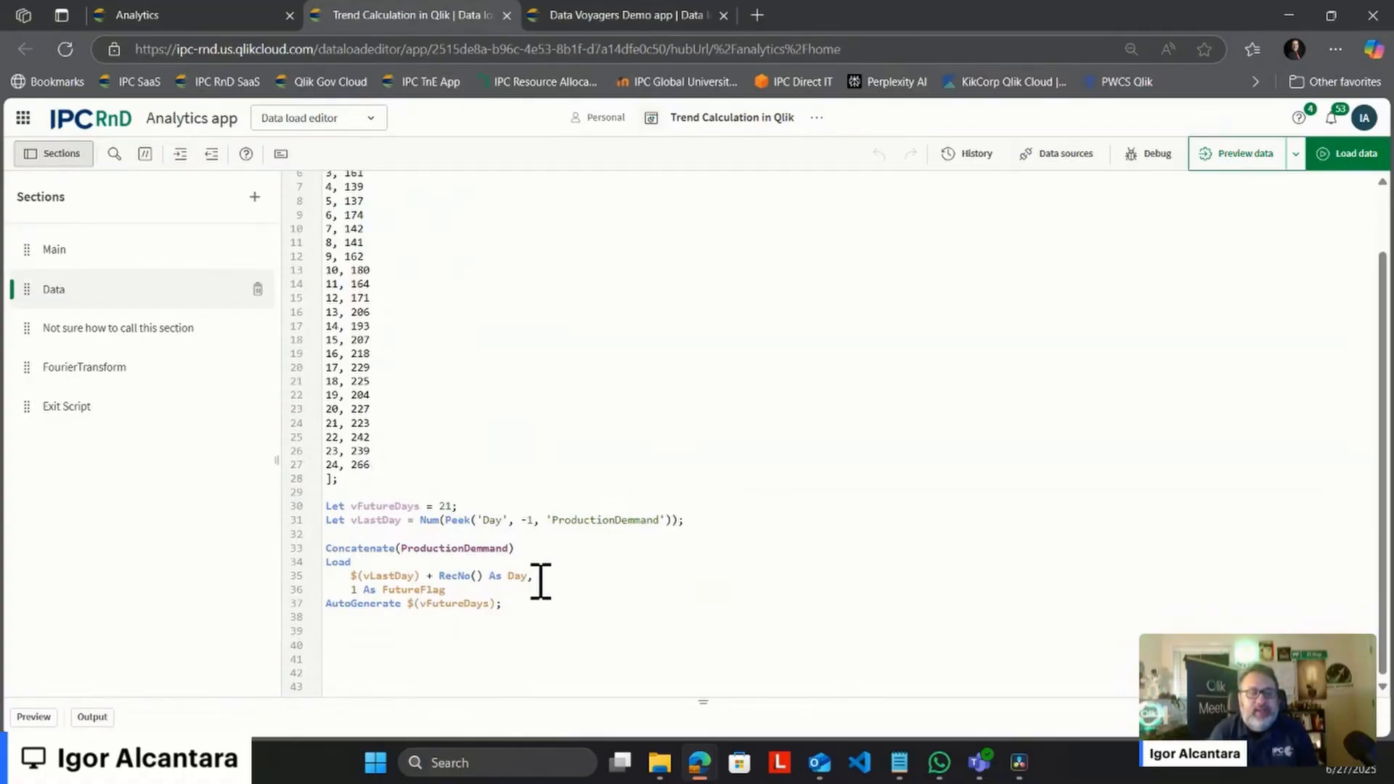
pyautogui.doubleClick(414, 590)
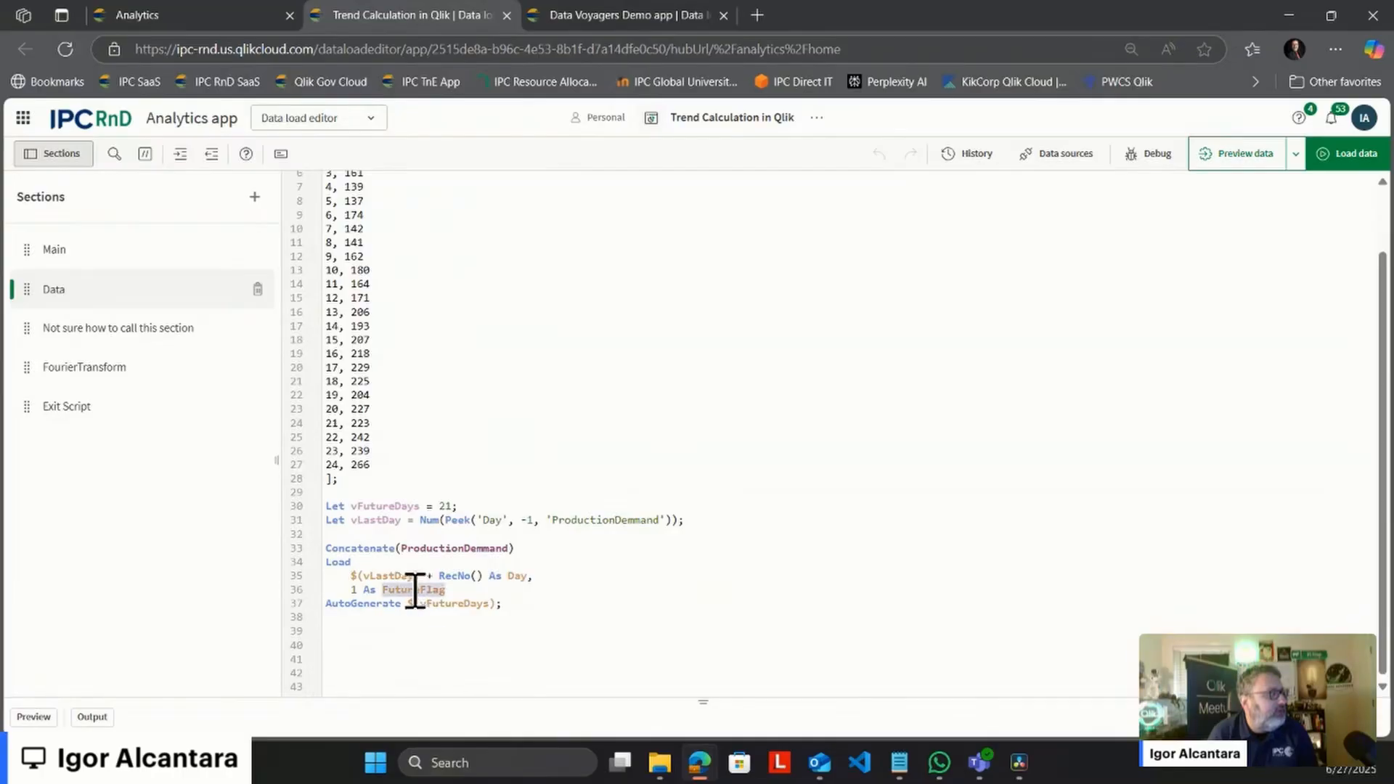
pyautogui.moveTo(532, 612); pyautogui.dragTo(336, 579)
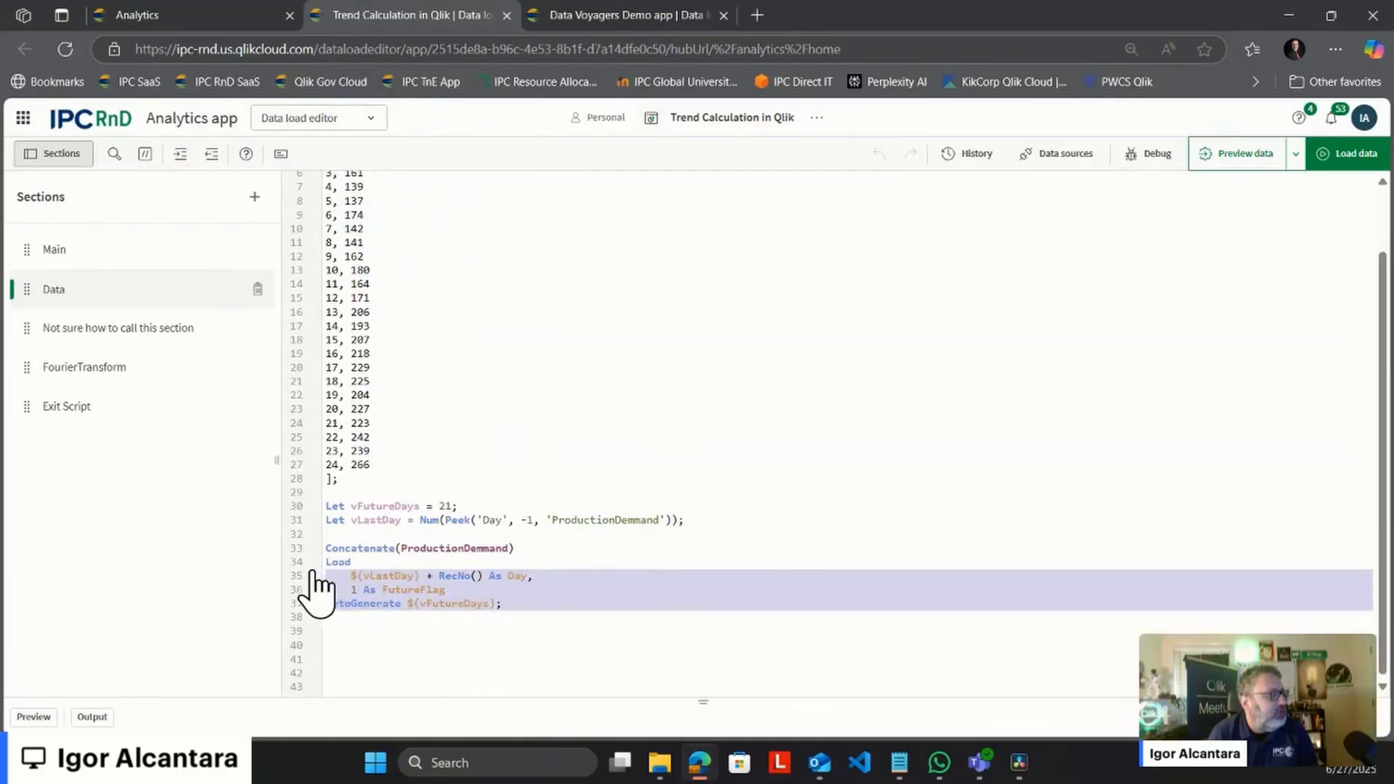
pyautogui.click(358, 589)
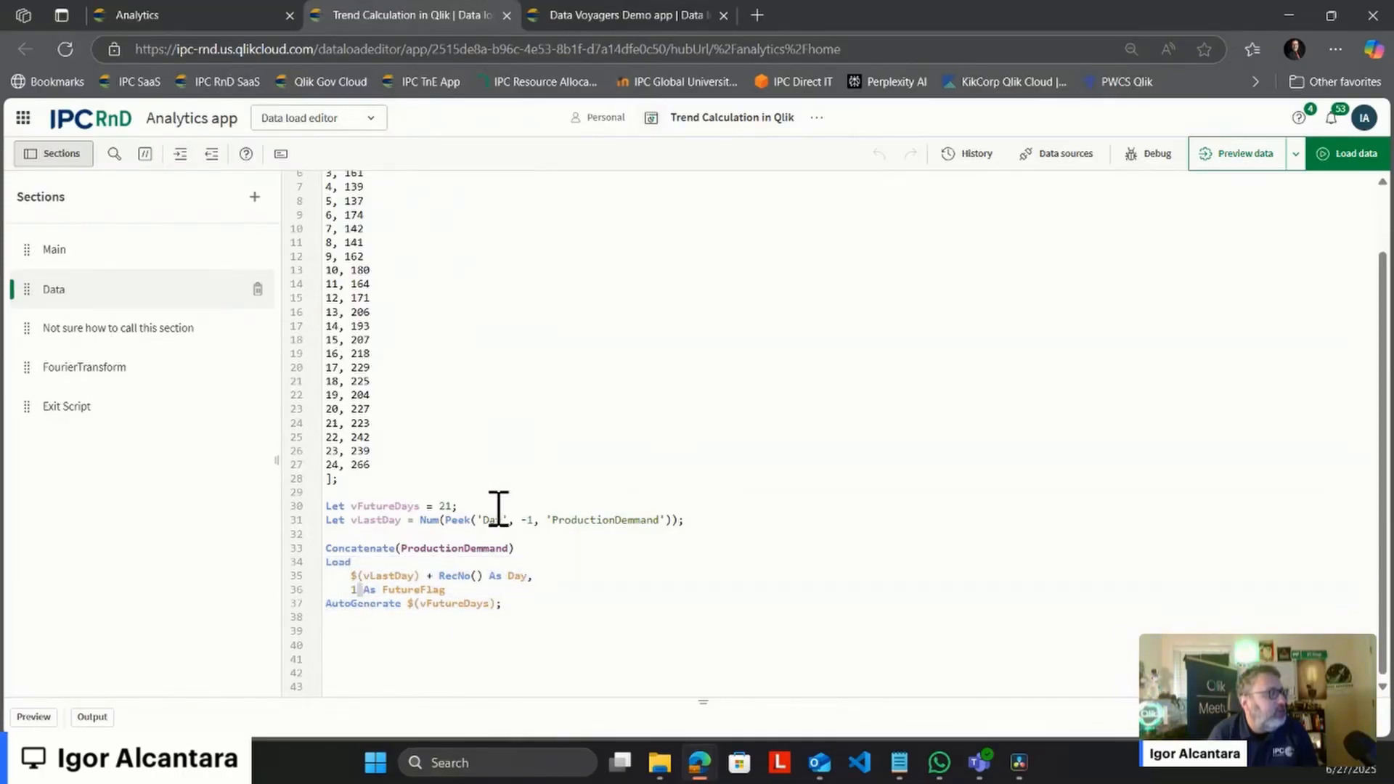
pyautogui.scroll(2, 498, 508)
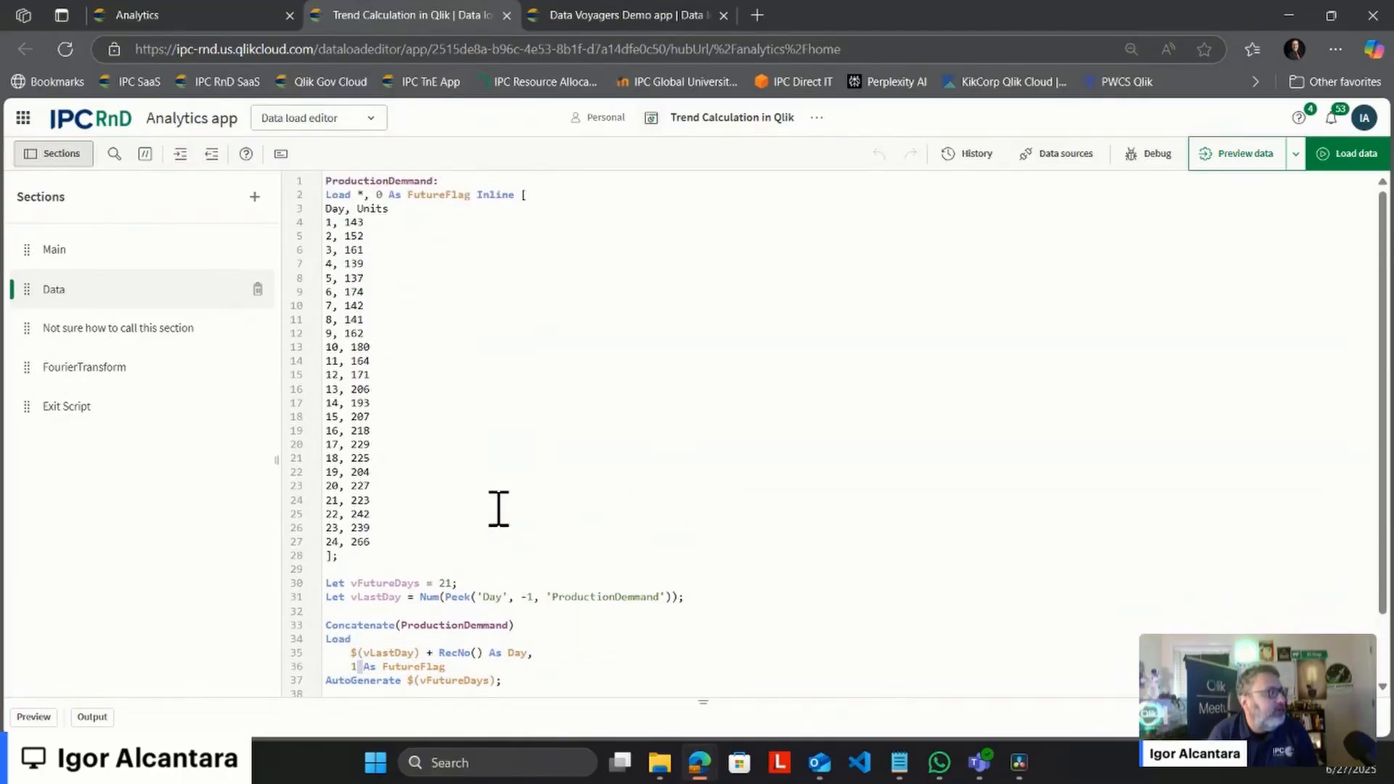
pyautogui.doubleClick(382, 197)
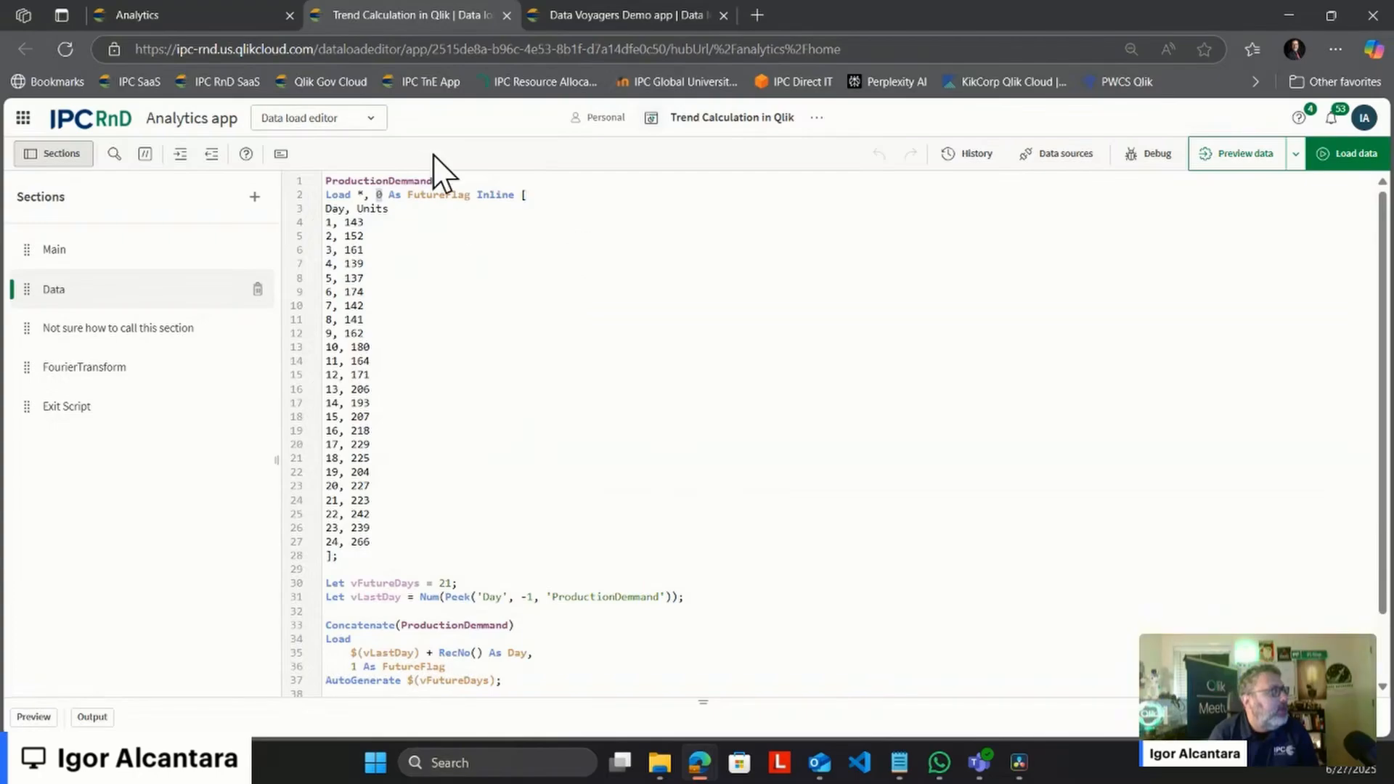
# Step: Go from the data load editor to the app's sheet and select the line chart of Actual by Day
pyautogui.click(368, 119)
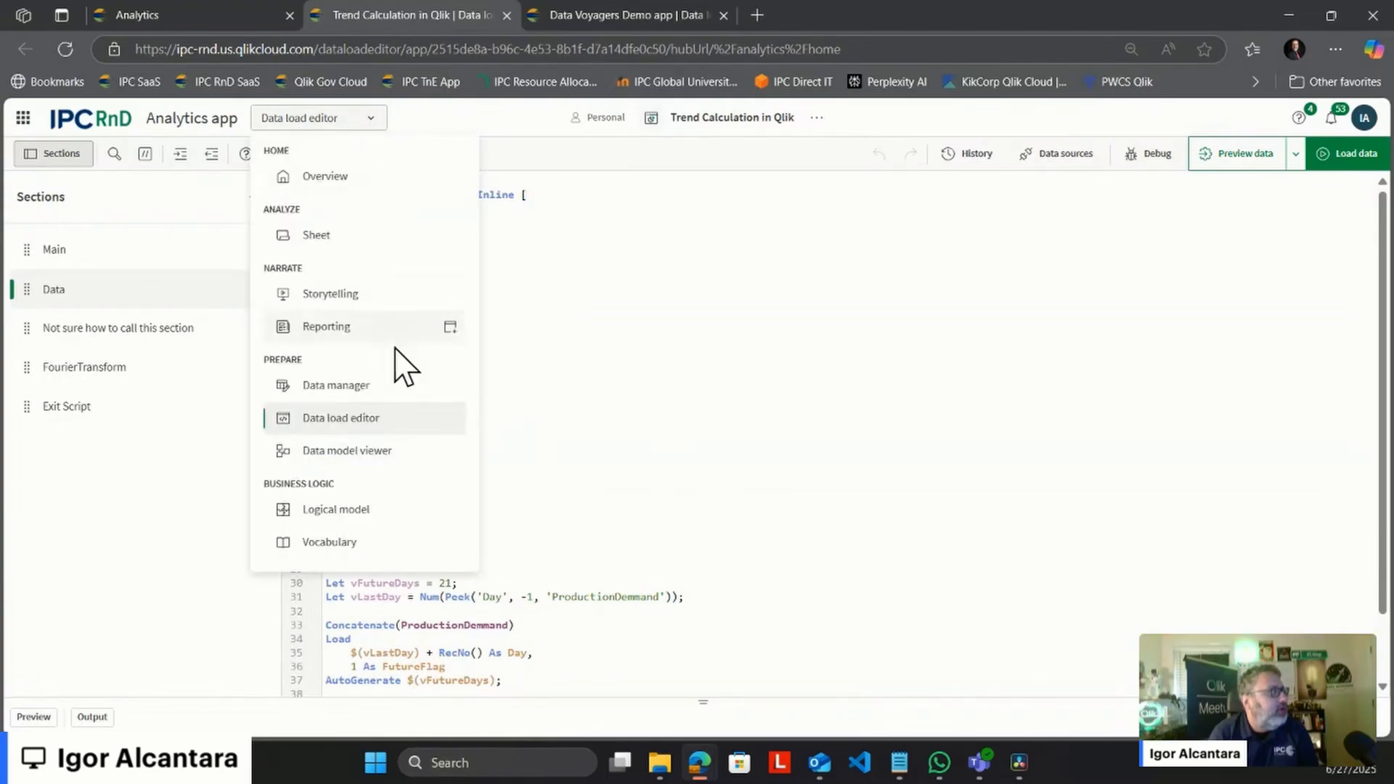
pyautogui.click(326, 237)
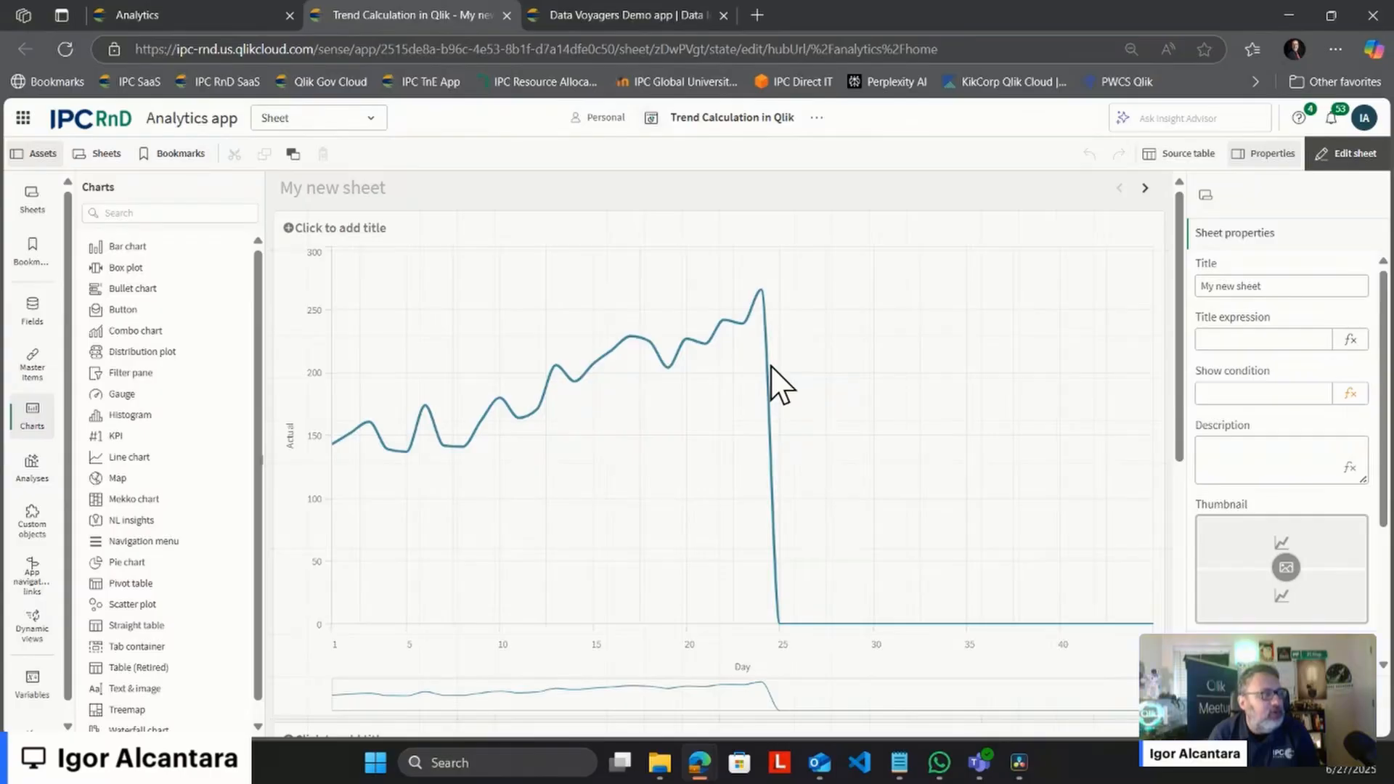
pyautogui.click(942, 462)
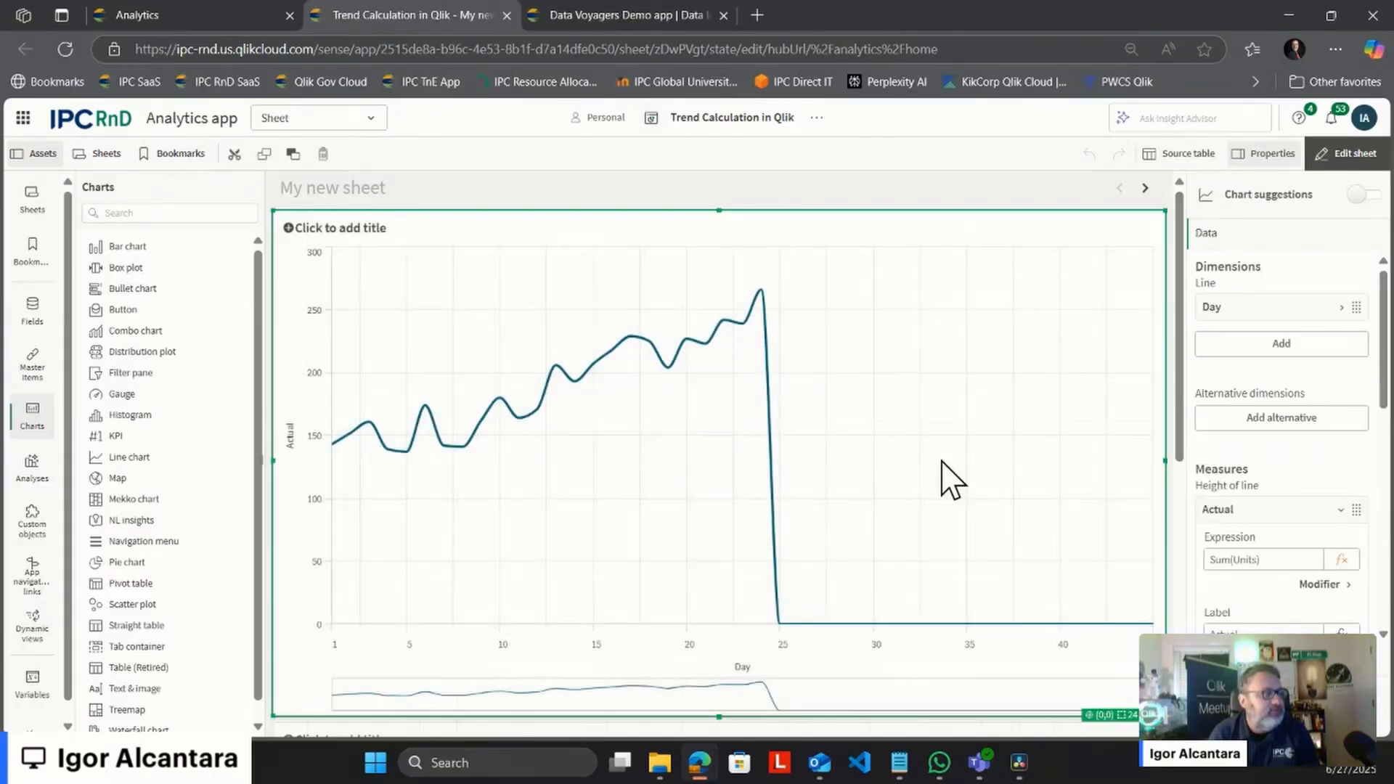
# Step: Exclude zero values from the line chart in its data handling settings
pyautogui.click(1268, 511)
pyautogui.click(1285, 720)
pyautogui.click(1271, 296)
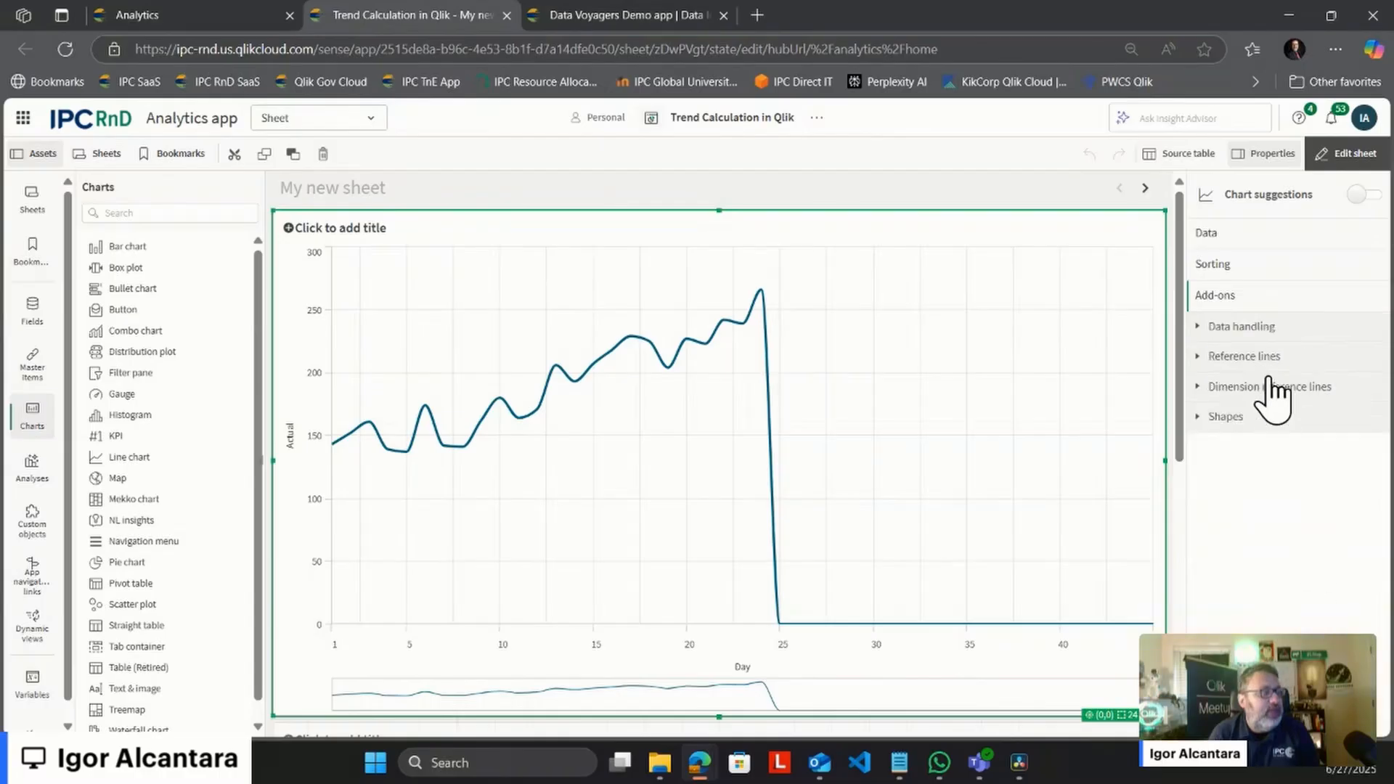
pyautogui.click(1260, 327)
pyautogui.click(1267, 363)
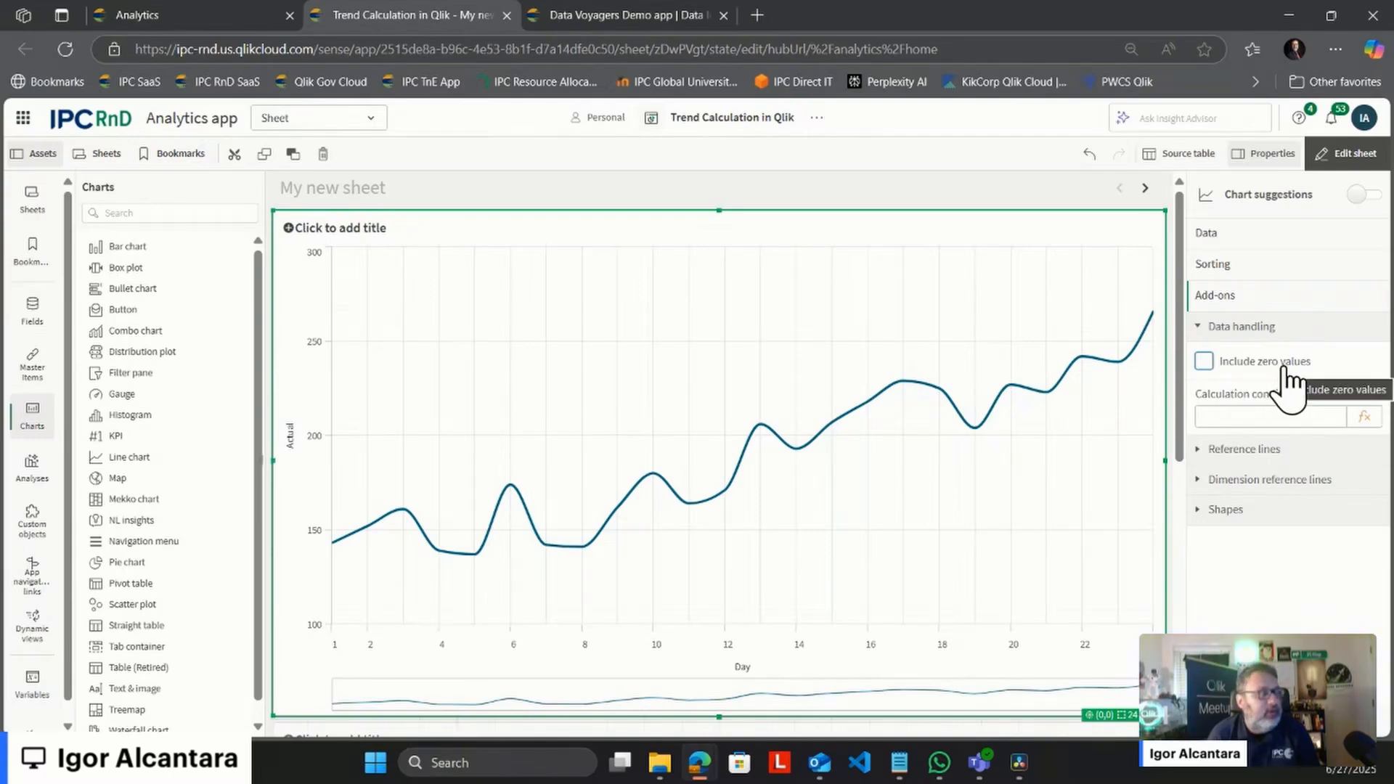
pyautogui.click(1279, 330)
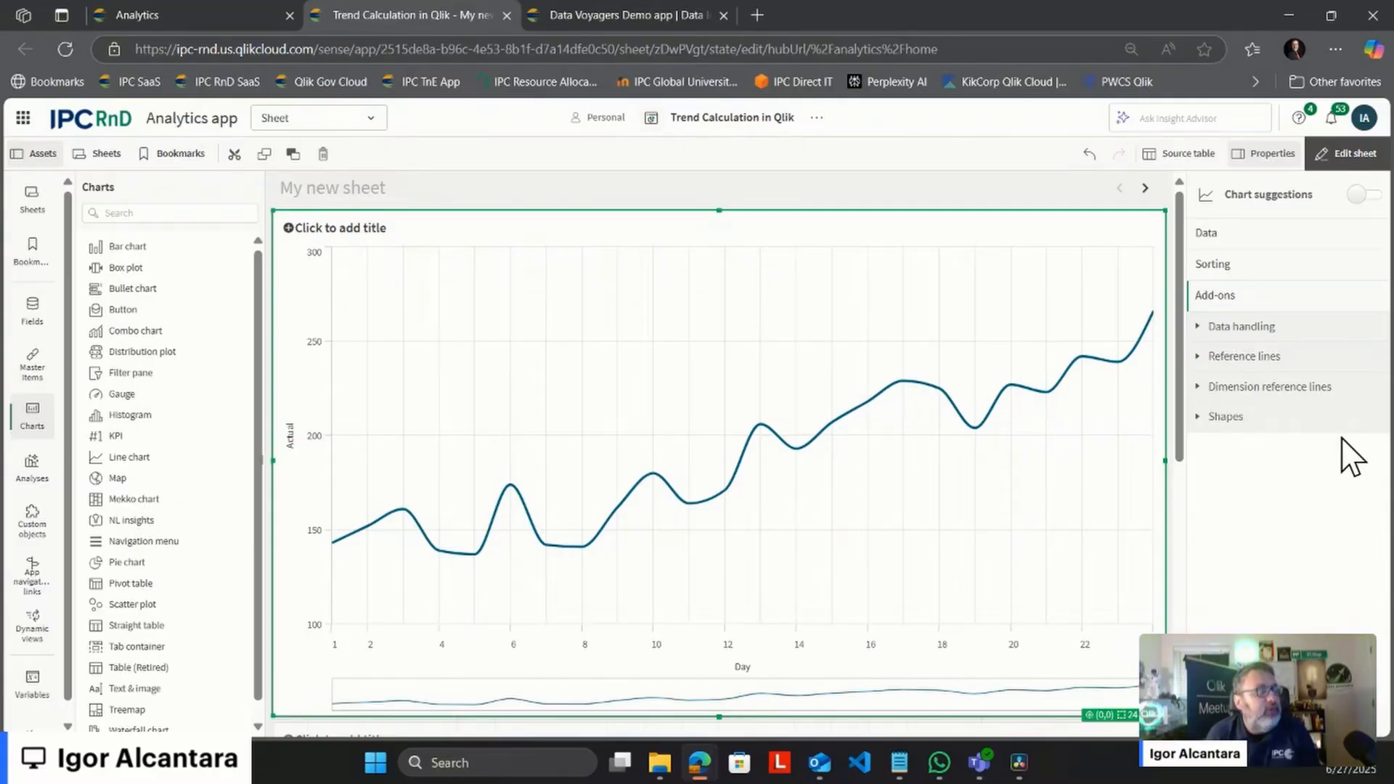
# Step: Review the Actual measure's settings, from its expression through to the trend line, styling and forecast options
pyautogui.click(1236, 234)
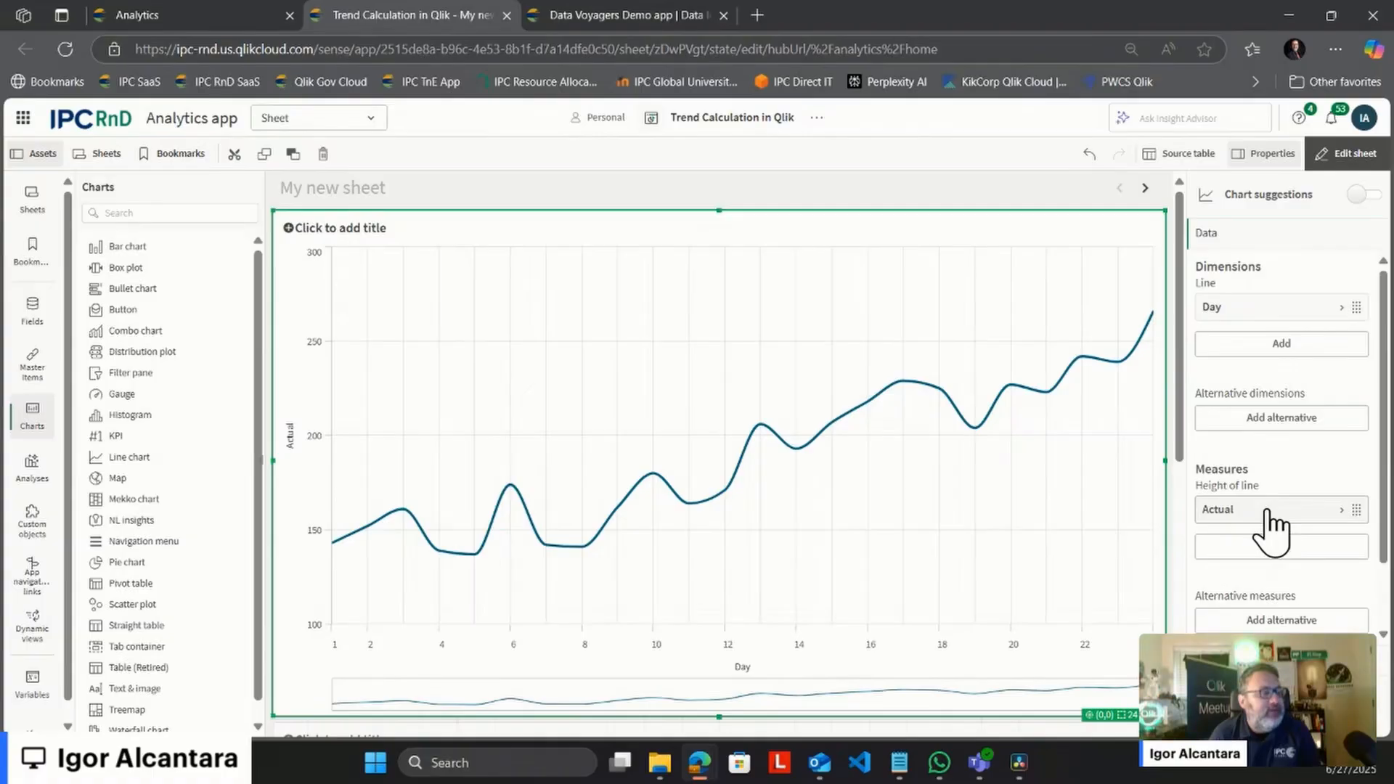
pyautogui.click(1305, 513)
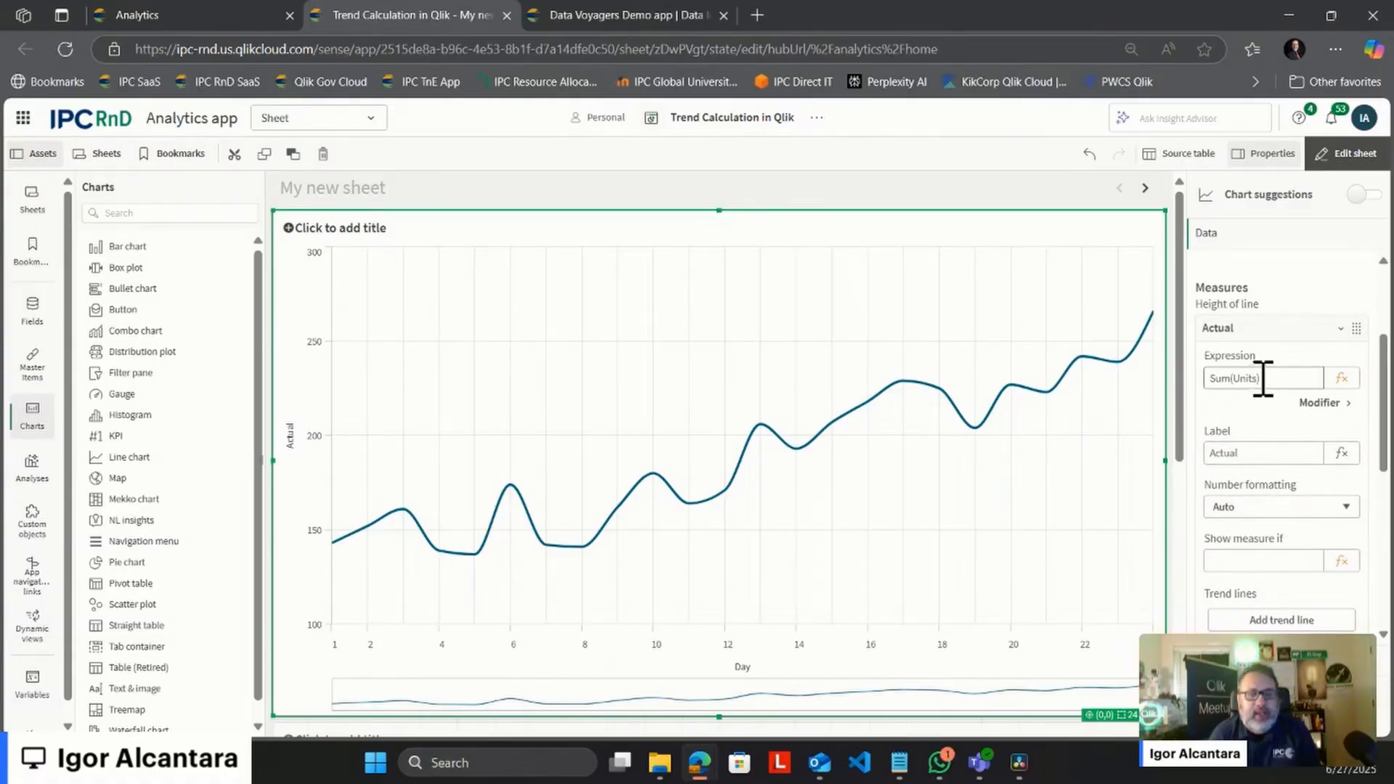
pyautogui.scroll(-1, 1282, 434)
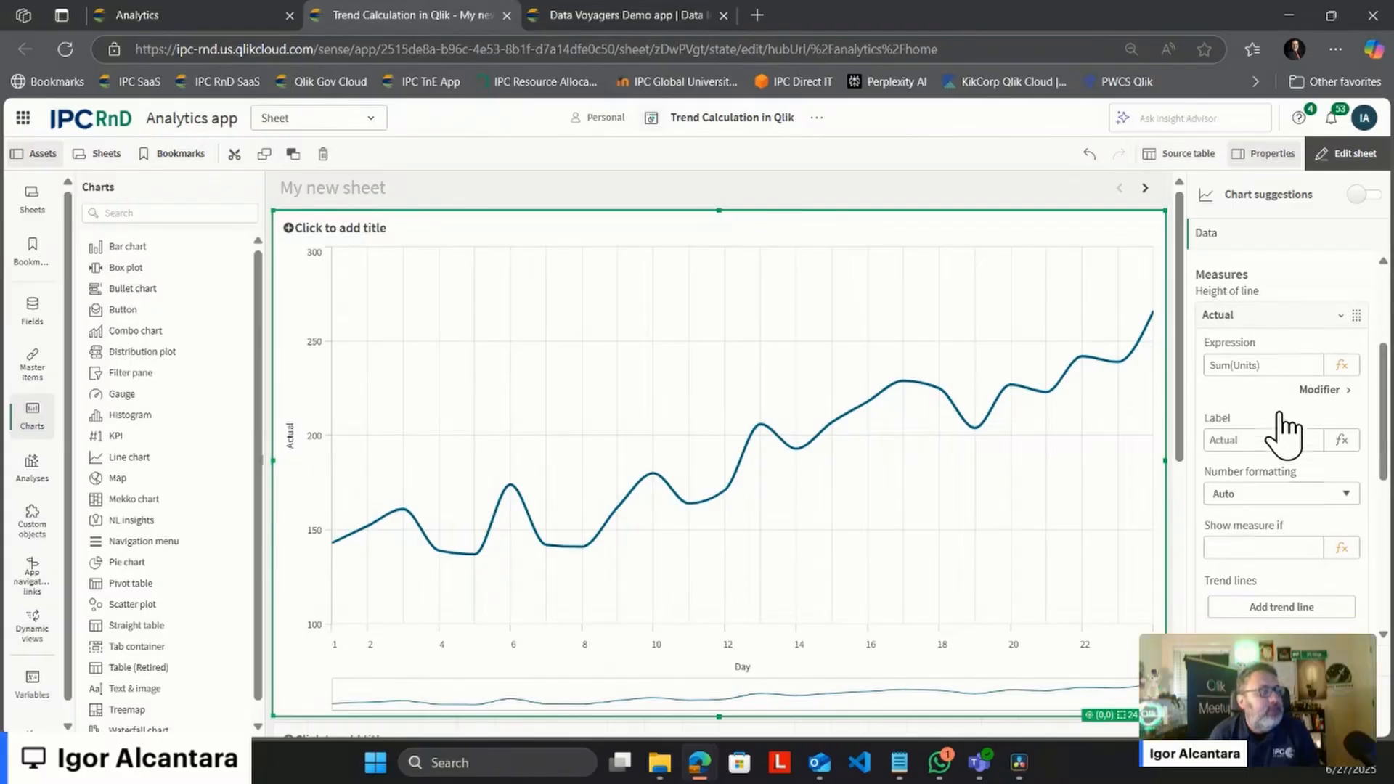
pyautogui.scroll(-4, 1282, 435)
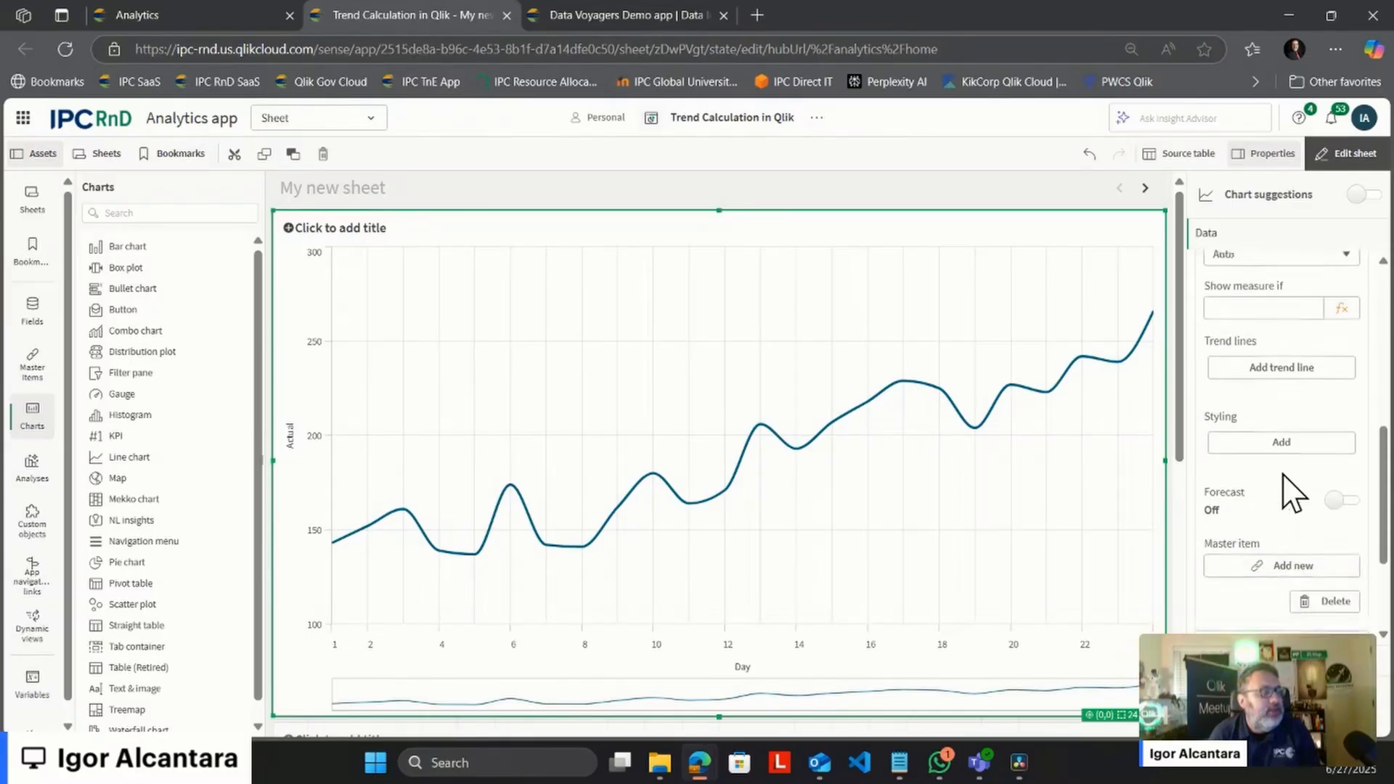
pyautogui.scroll(-1, 1285, 496)
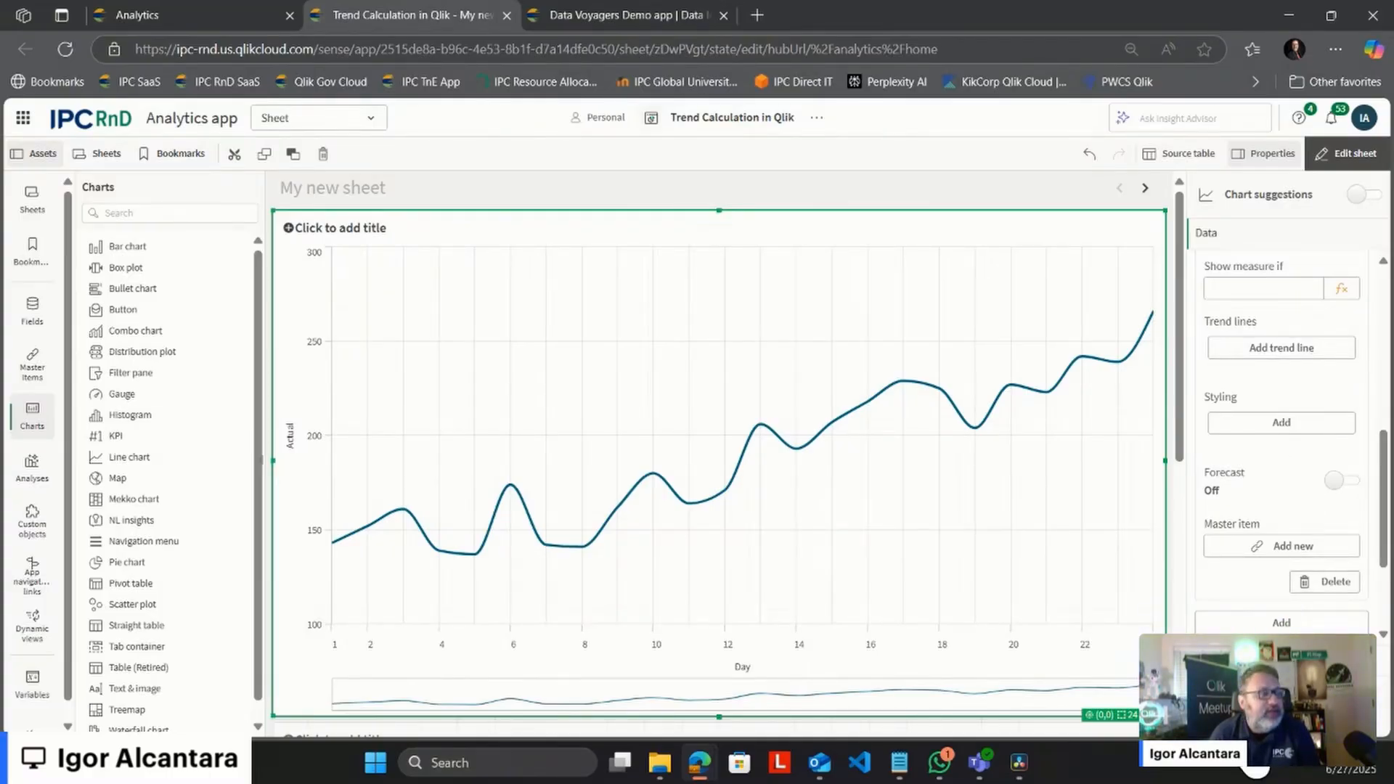
# Step: Try the automatic Continuous setting on the chart's Day X-axis, and return it to Custom with the continuous scale
pyautogui.click(1246, 721)
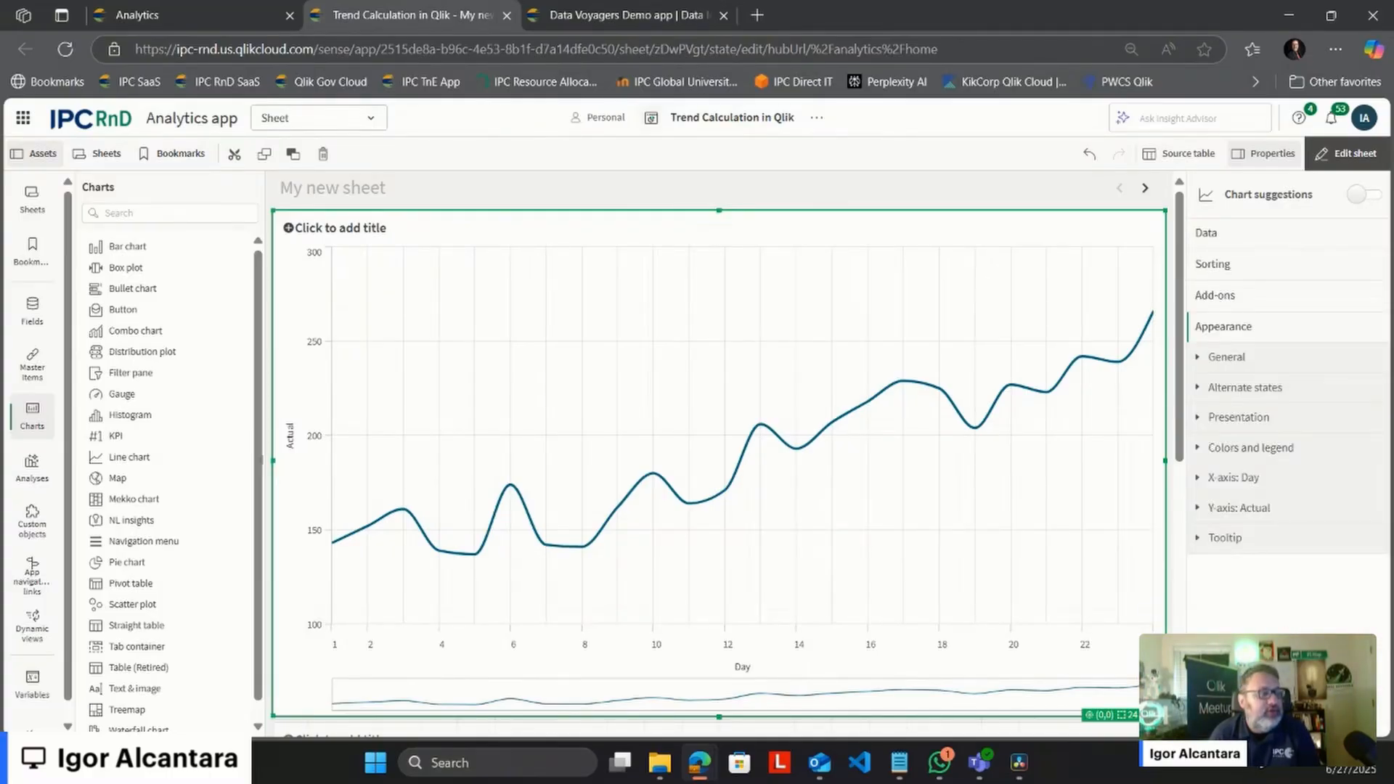
pyautogui.click(1220, 481)
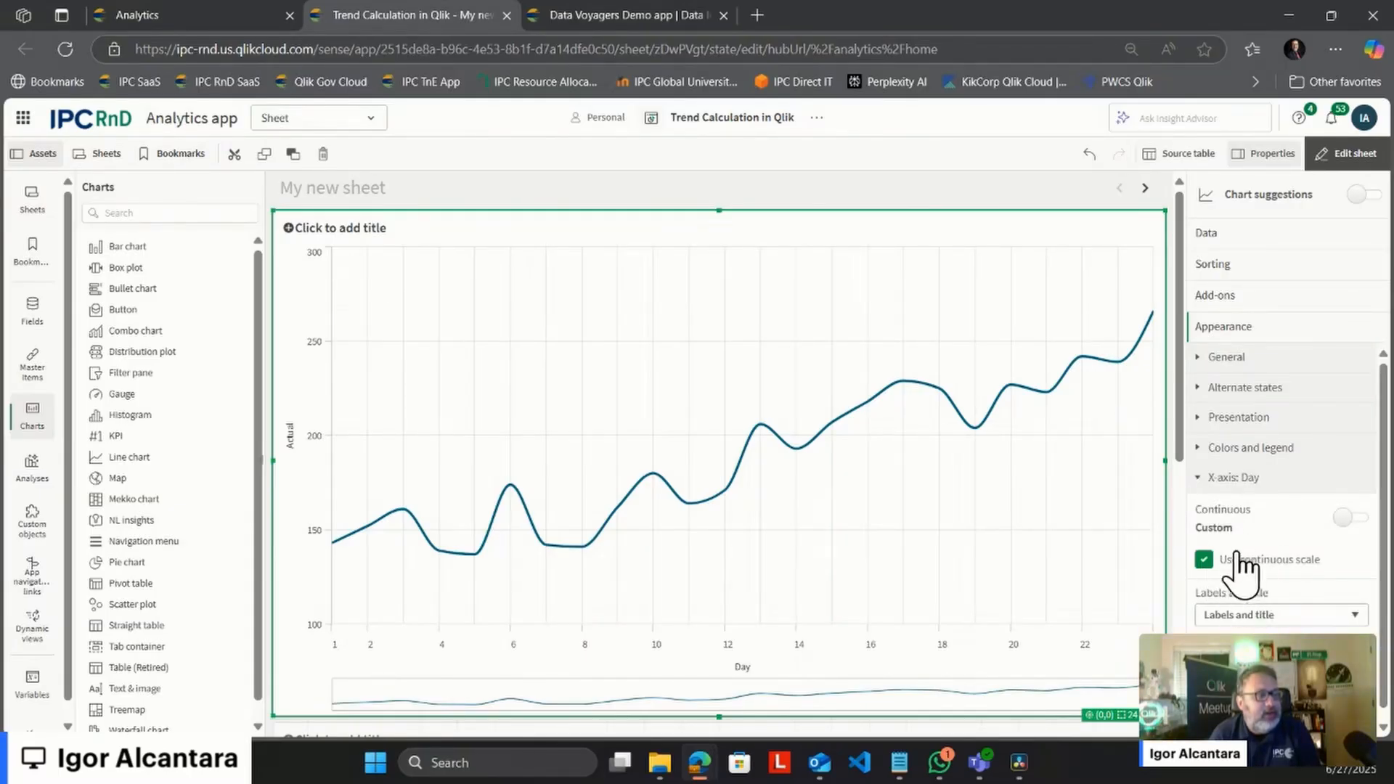
pyautogui.click(1351, 518)
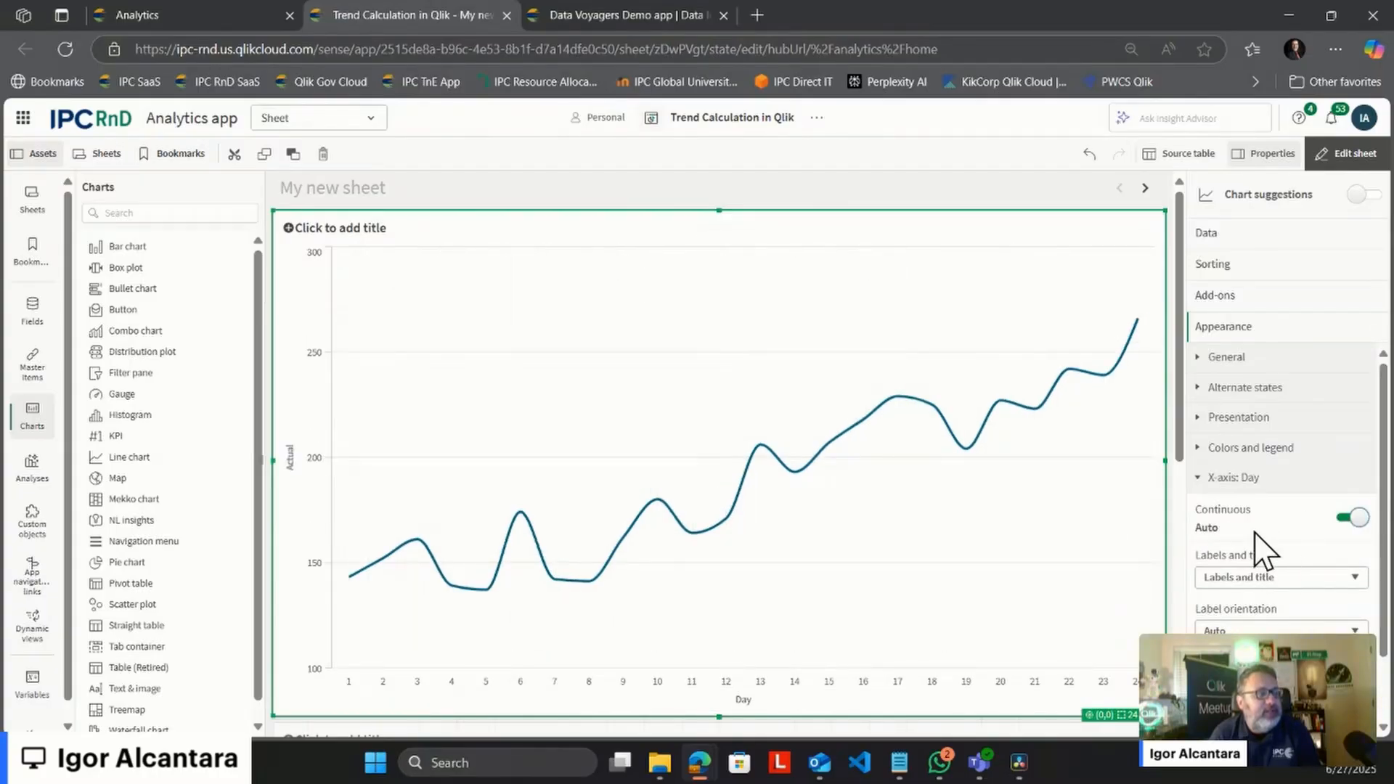
pyautogui.click(1347, 518)
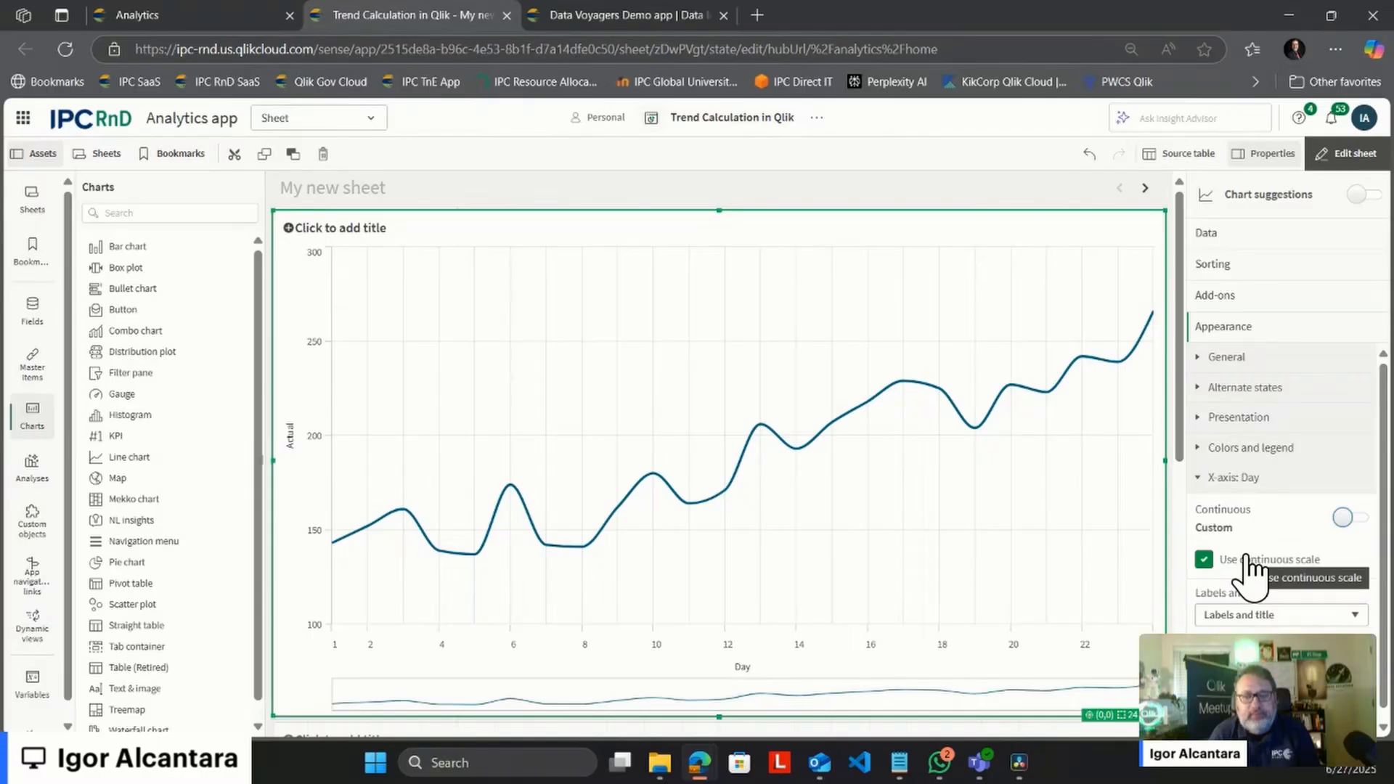
# Step: Turn on the forecast for the chart's Actual measure, using the SSA method
pyautogui.click(1223, 234)
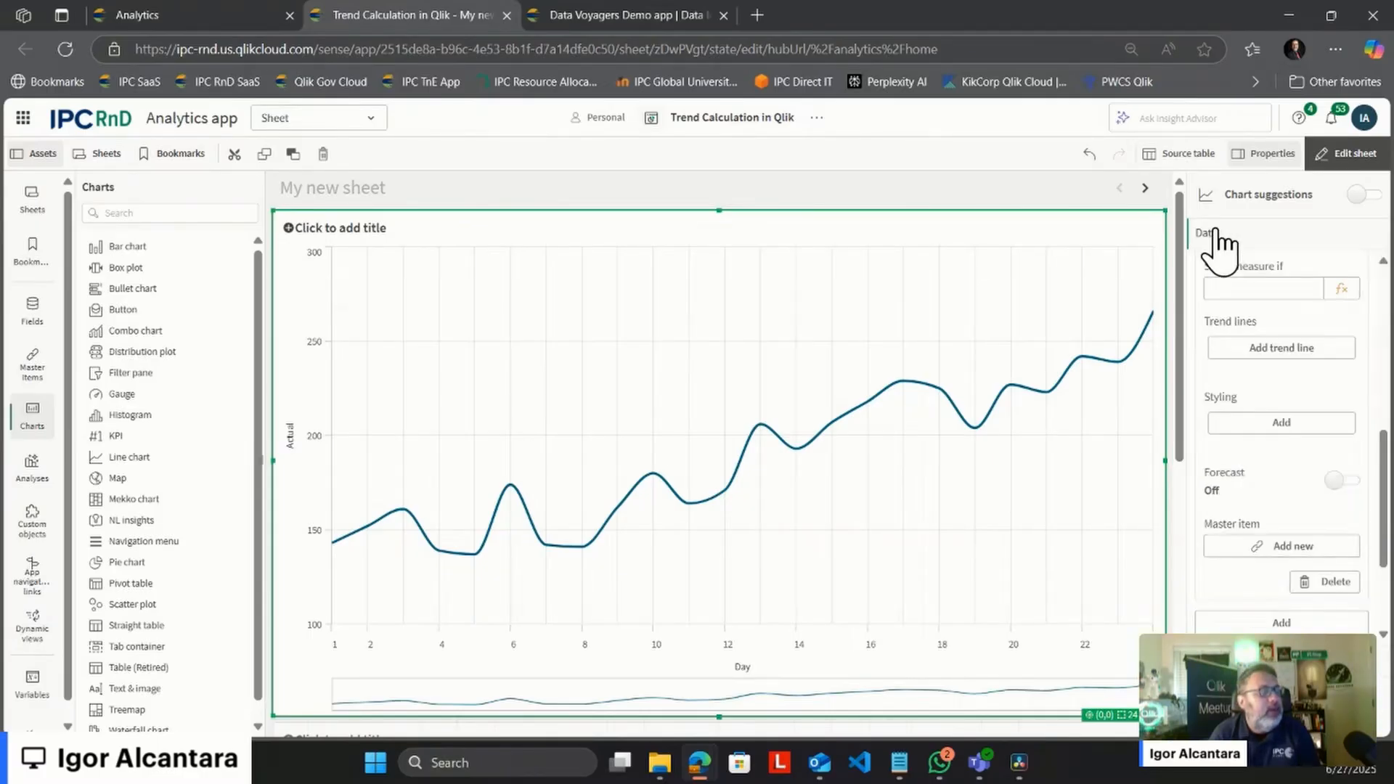
pyautogui.scroll(3, 1262, 462)
pyautogui.scroll(2, 1262, 462)
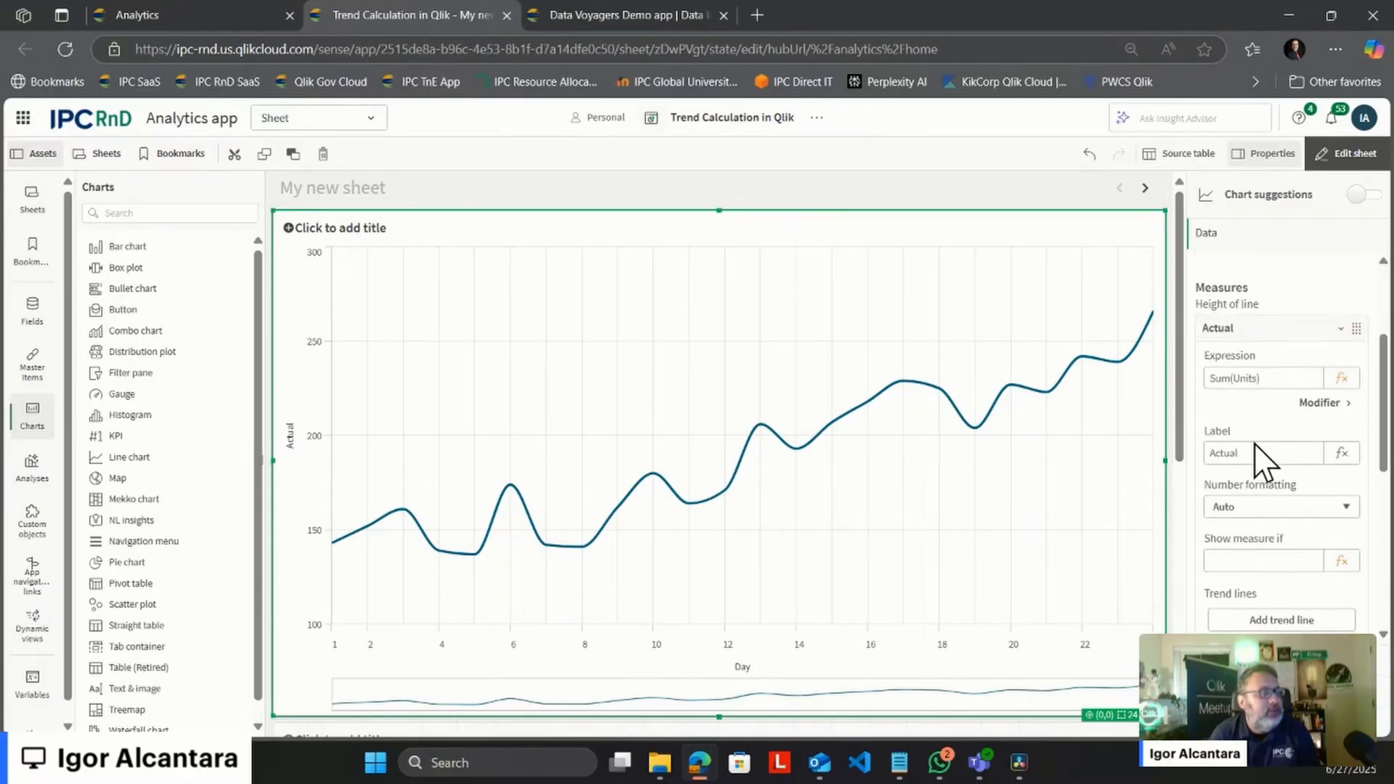
pyautogui.scroll(-4, 1261, 460)
pyautogui.scroll(3, 1261, 461)
pyautogui.scroll(2, 1254, 358)
pyautogui.scroll(-5, 1273, 445)
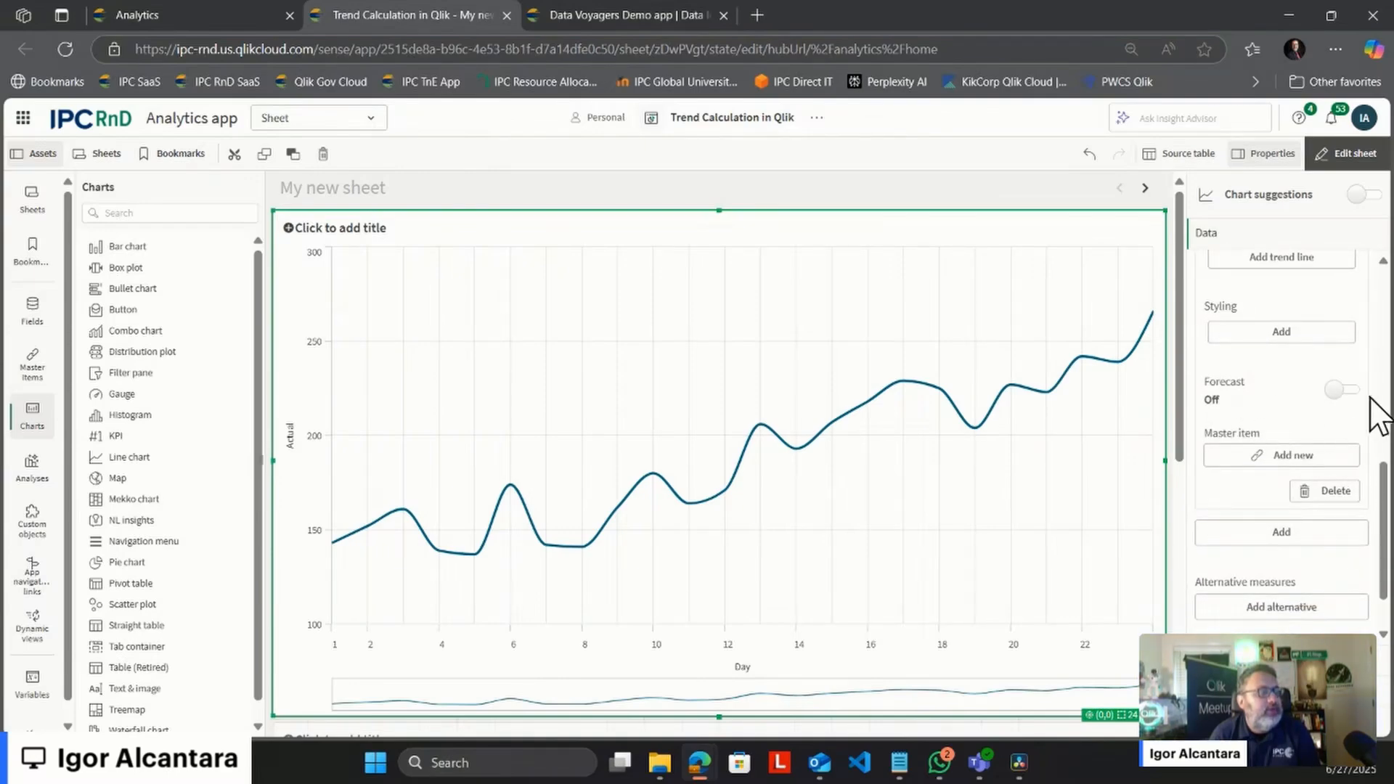
pyautogui.click(1344, 392)
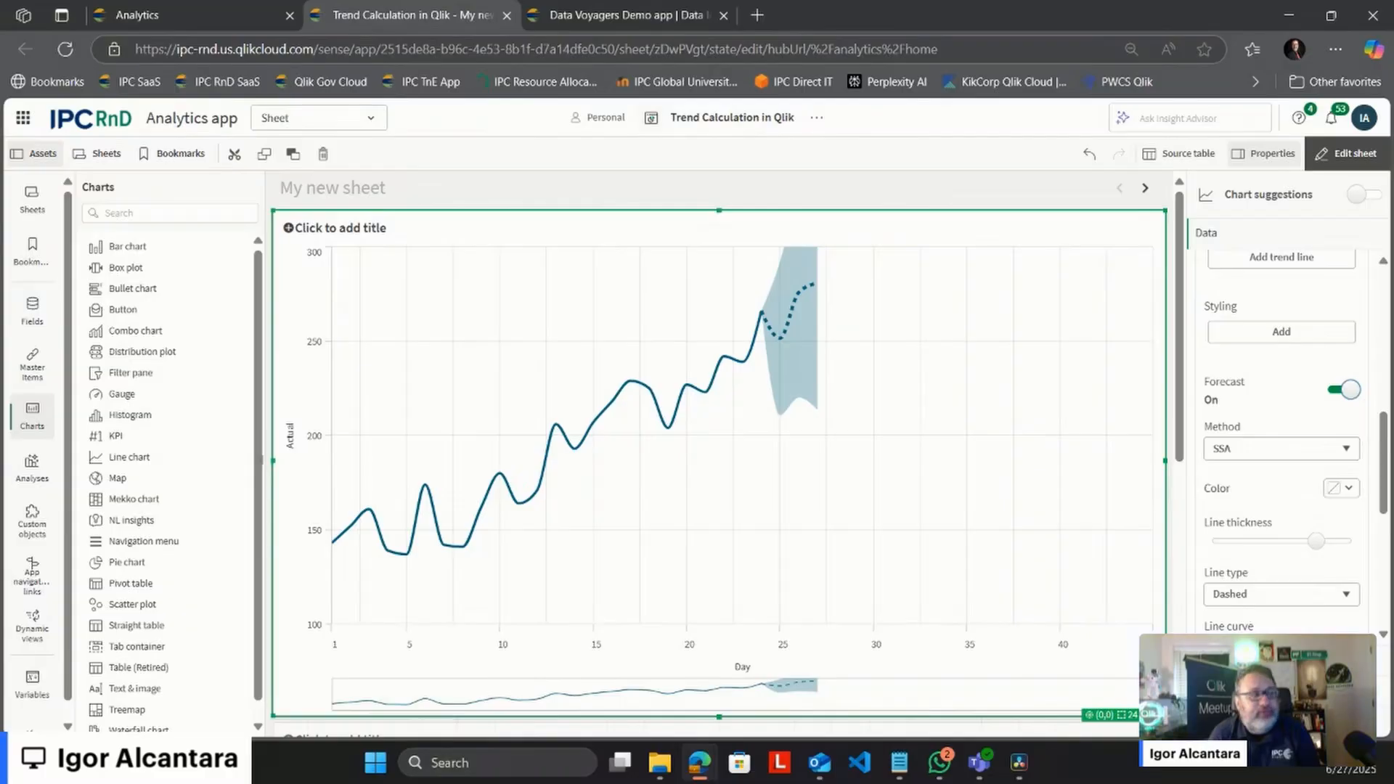
pyautogui.hotkey('alt', 'Tab')
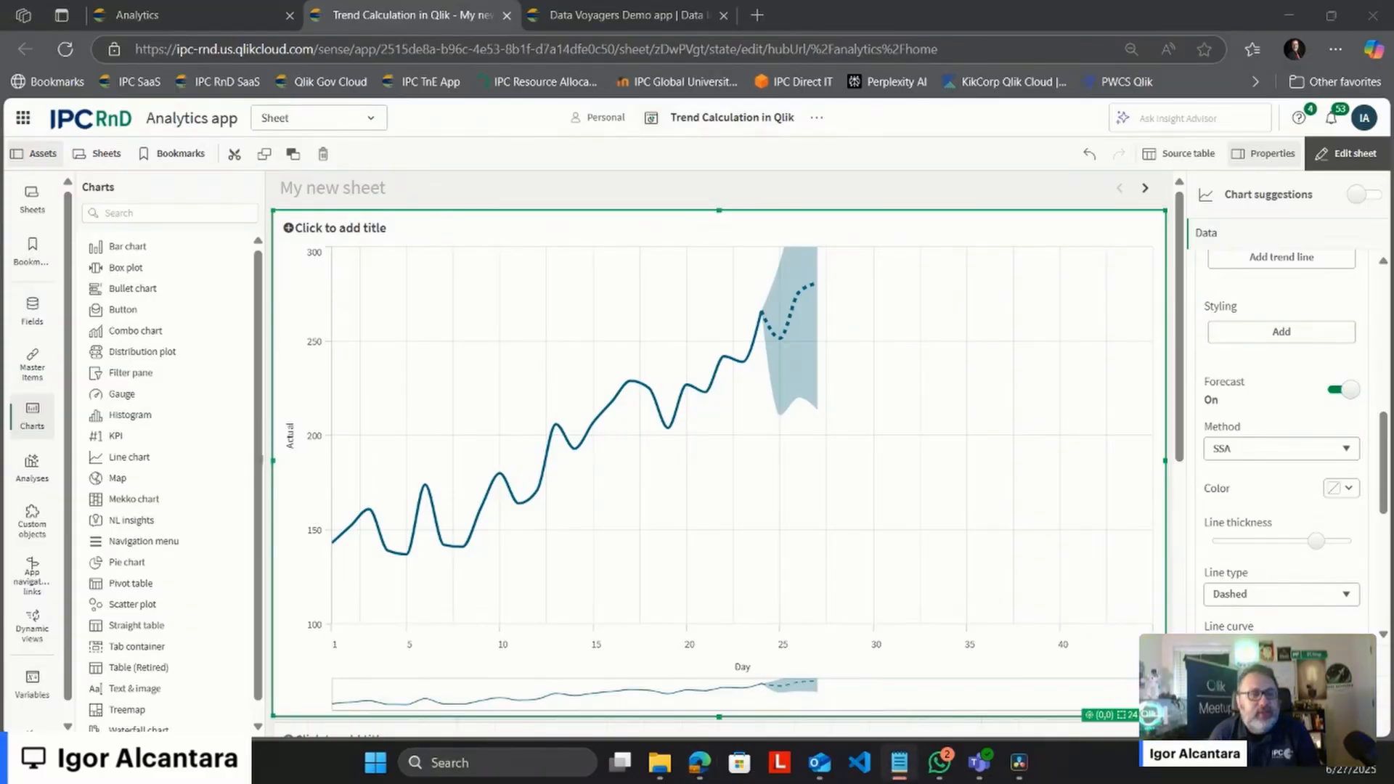
# Step: Review the Actual forecast's method choices, keeping SSA, and examine its line and confidence level settings
pyautogui.click(1261, 459)
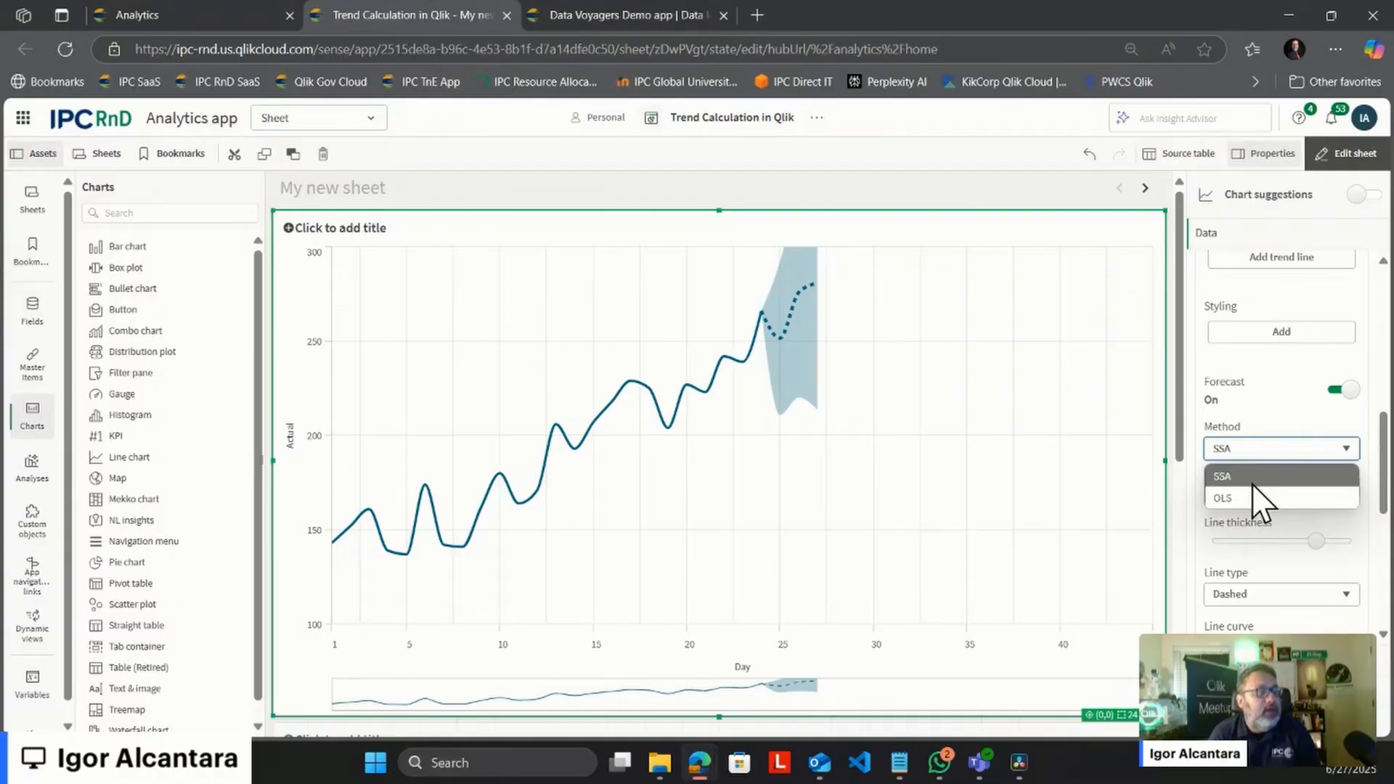
pyautogui.click(1252, 483)
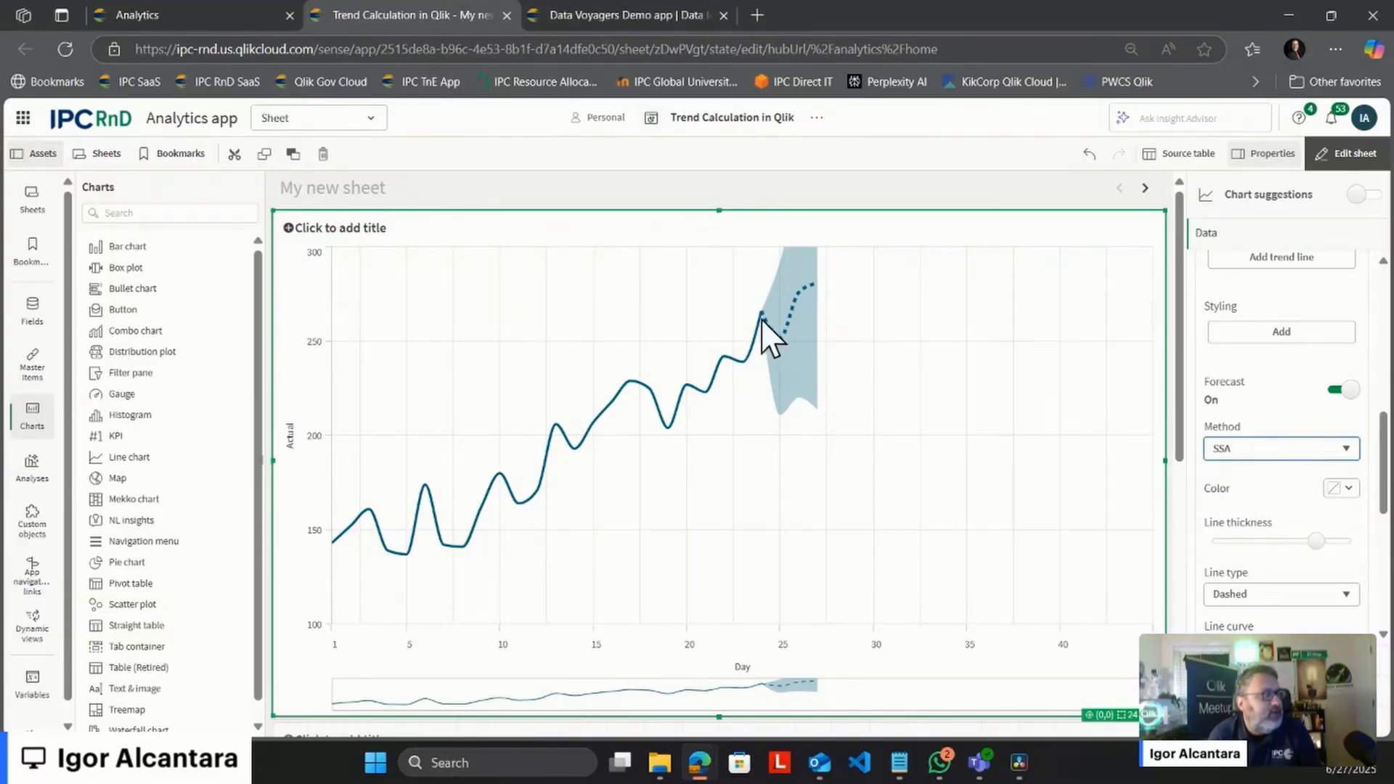
pyautogui.scroll(-3, 1230, 482)
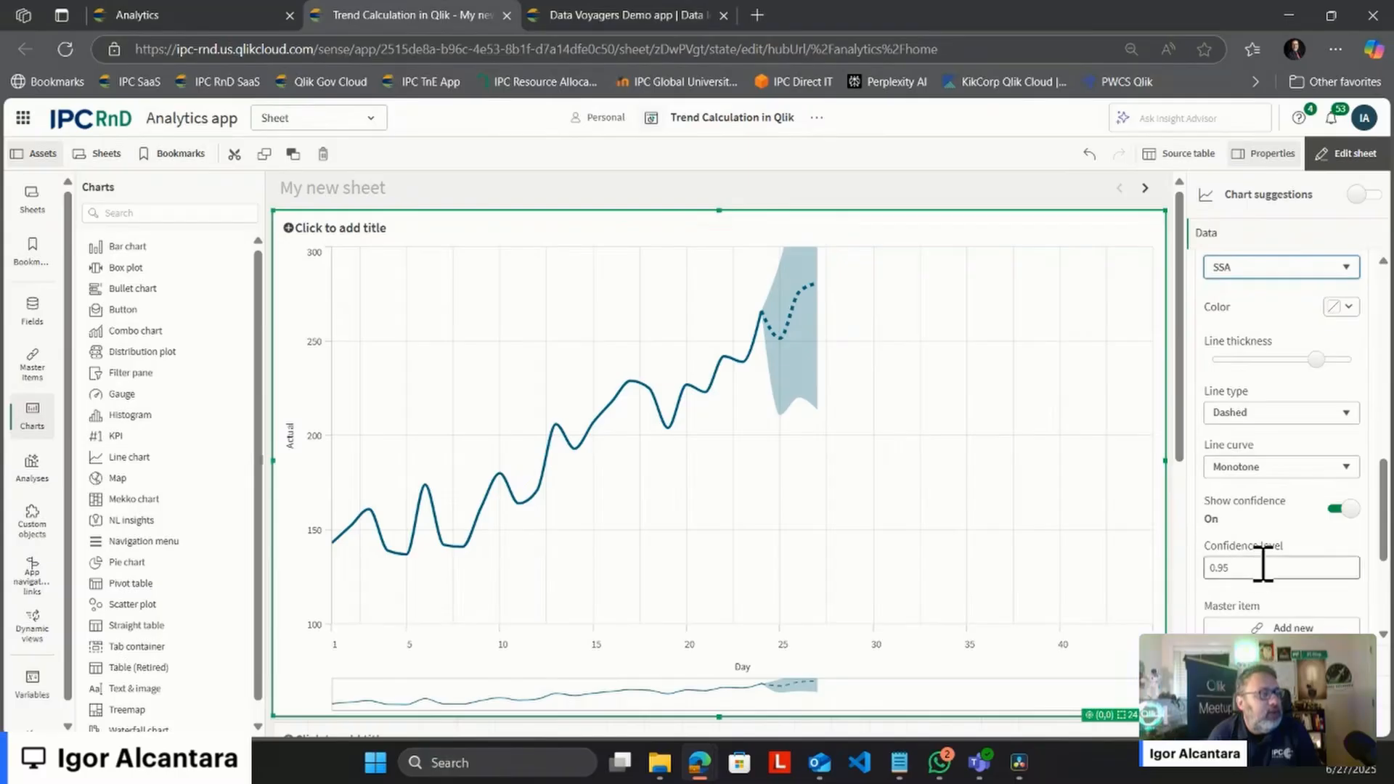
pyautogui.click(1263, 567)
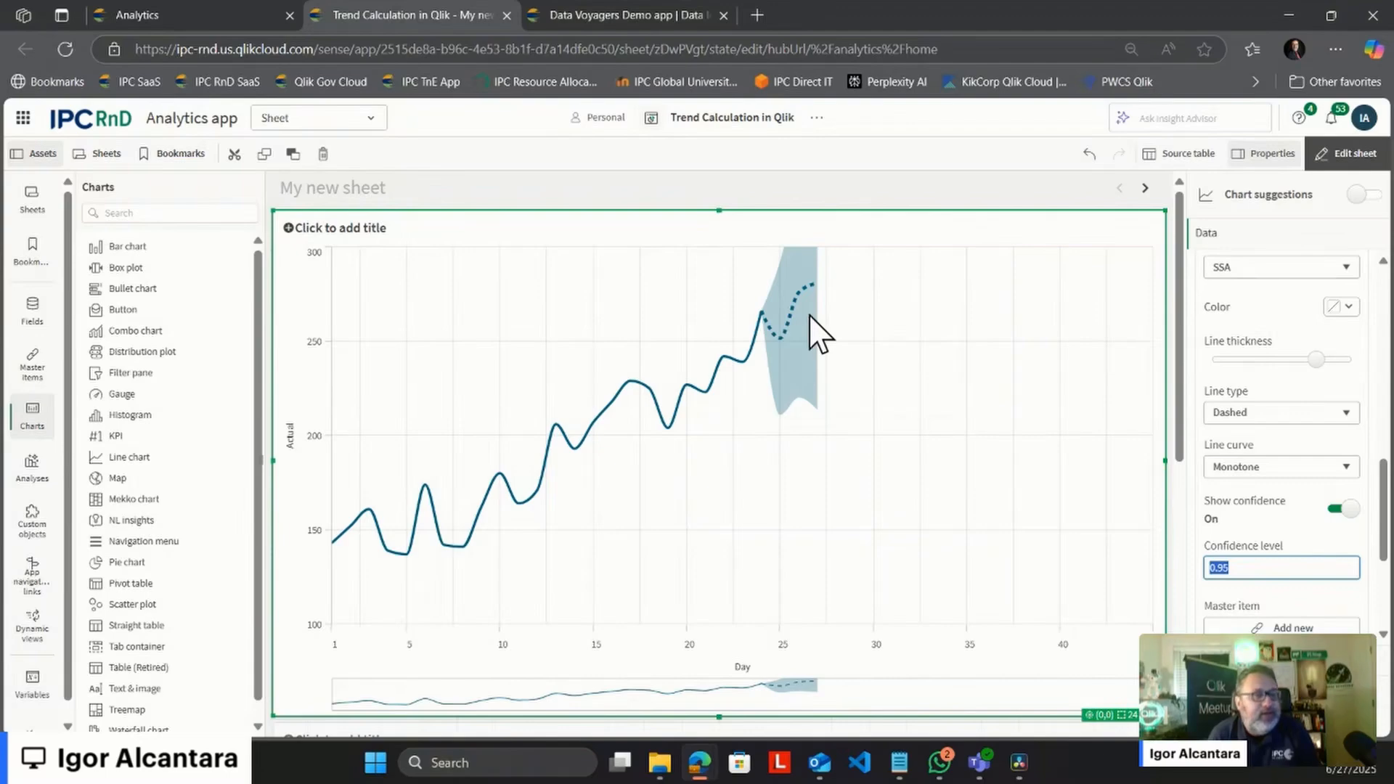
# Step: Try the OLS forecast method on the Actual measure, and return it to SSA
pyautogui.scroll(2, 1301, 508)
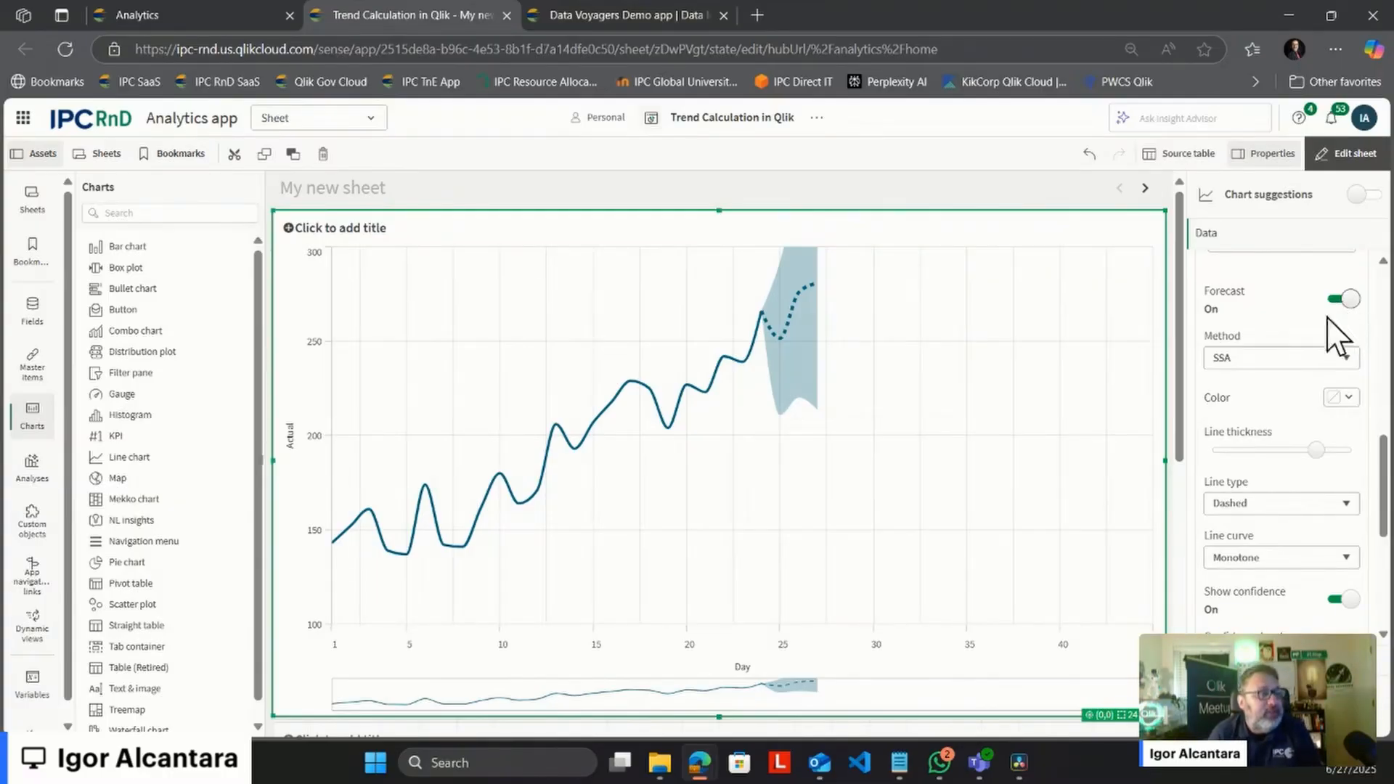
pyautogui.click(1289, 358)
pyautogui.click(1276, 404)
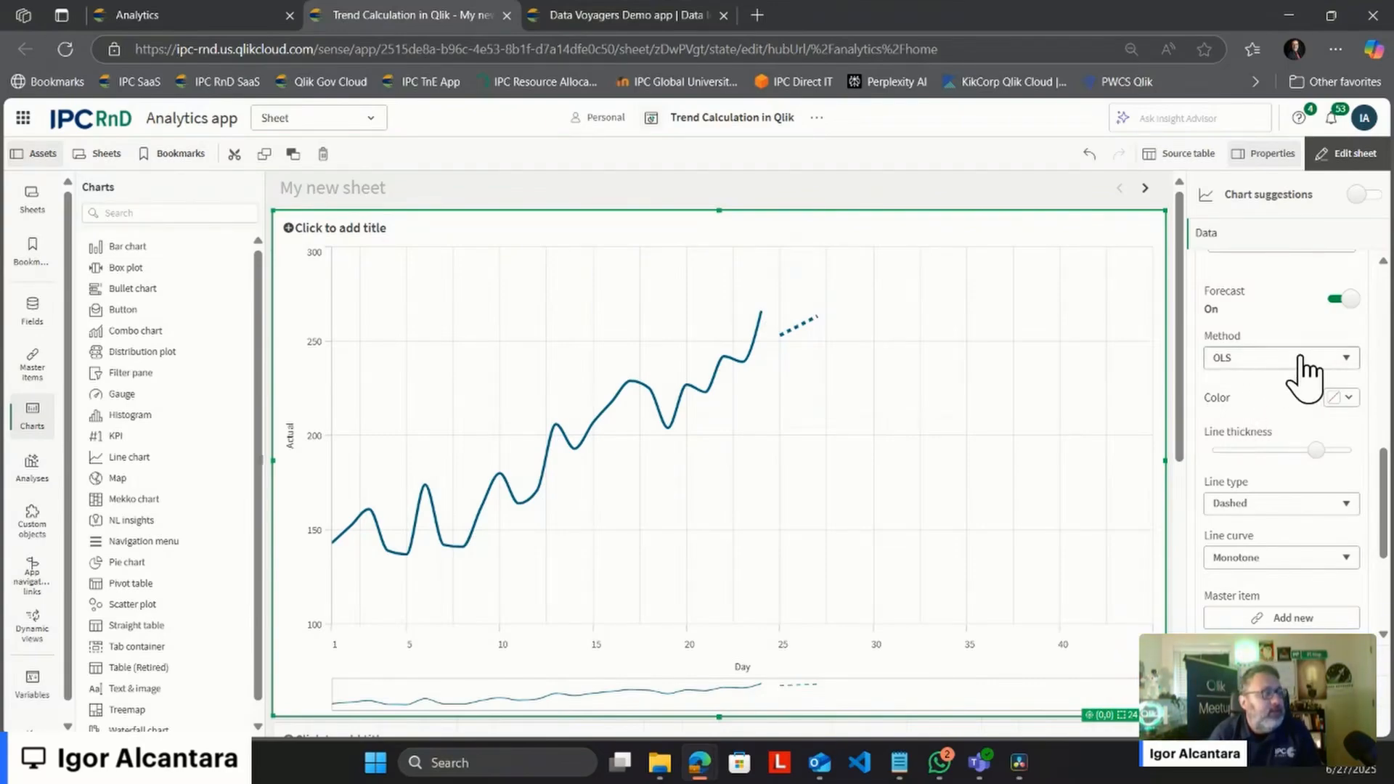
pyautogui.click(1294, 357)
pyautogui.click(1290, 383)
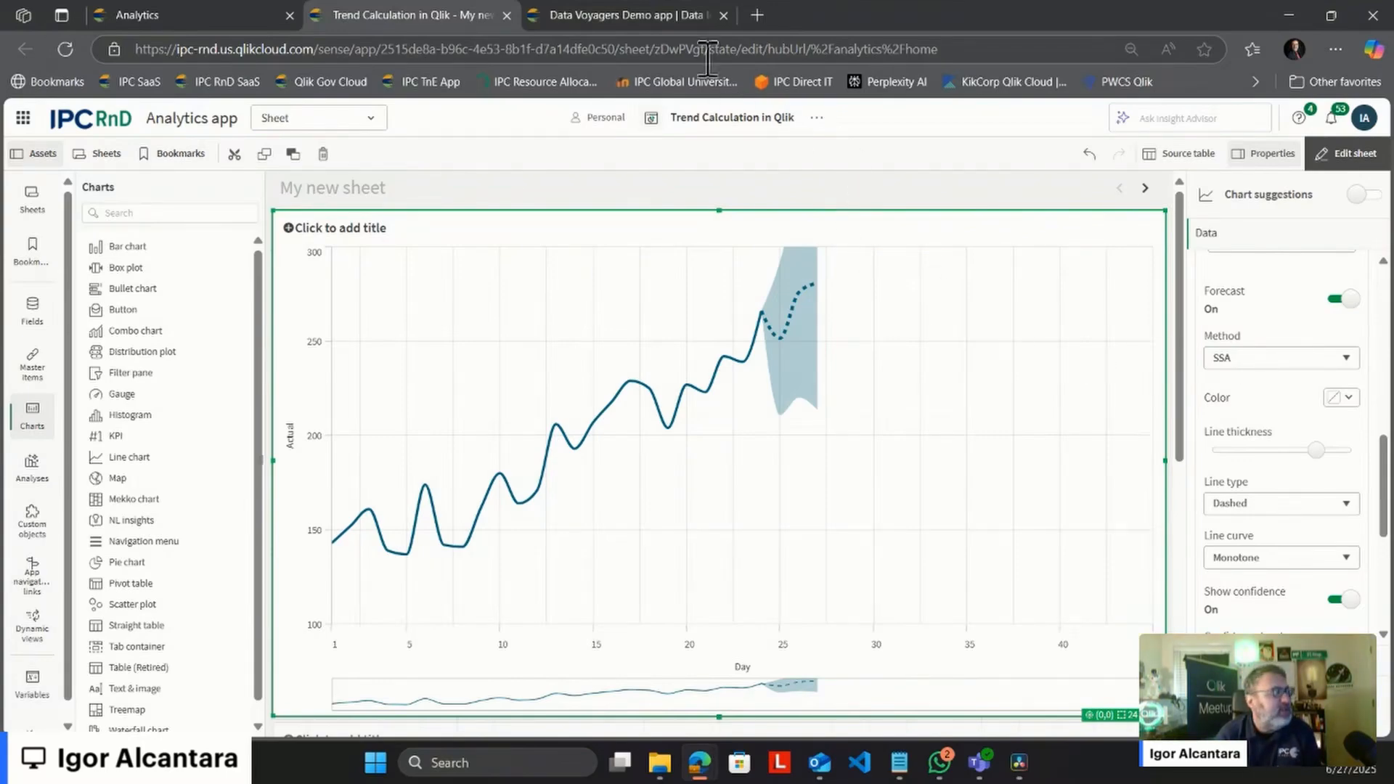
# Step: Review the FourierTransform section in the Trend Calculation in Qlik app's load script, and return to the sheet
pyautogui.click(630, 11)
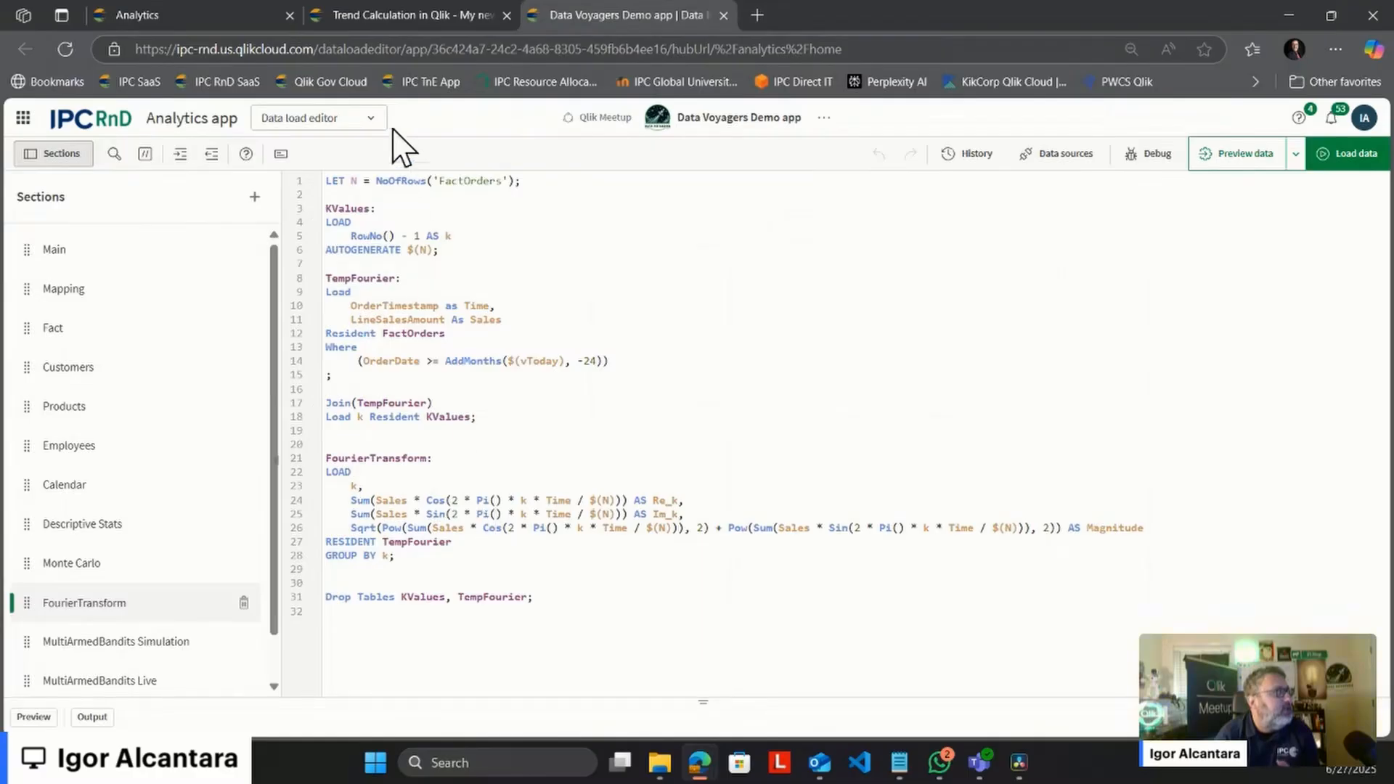
pyautogui.click(381, 14)
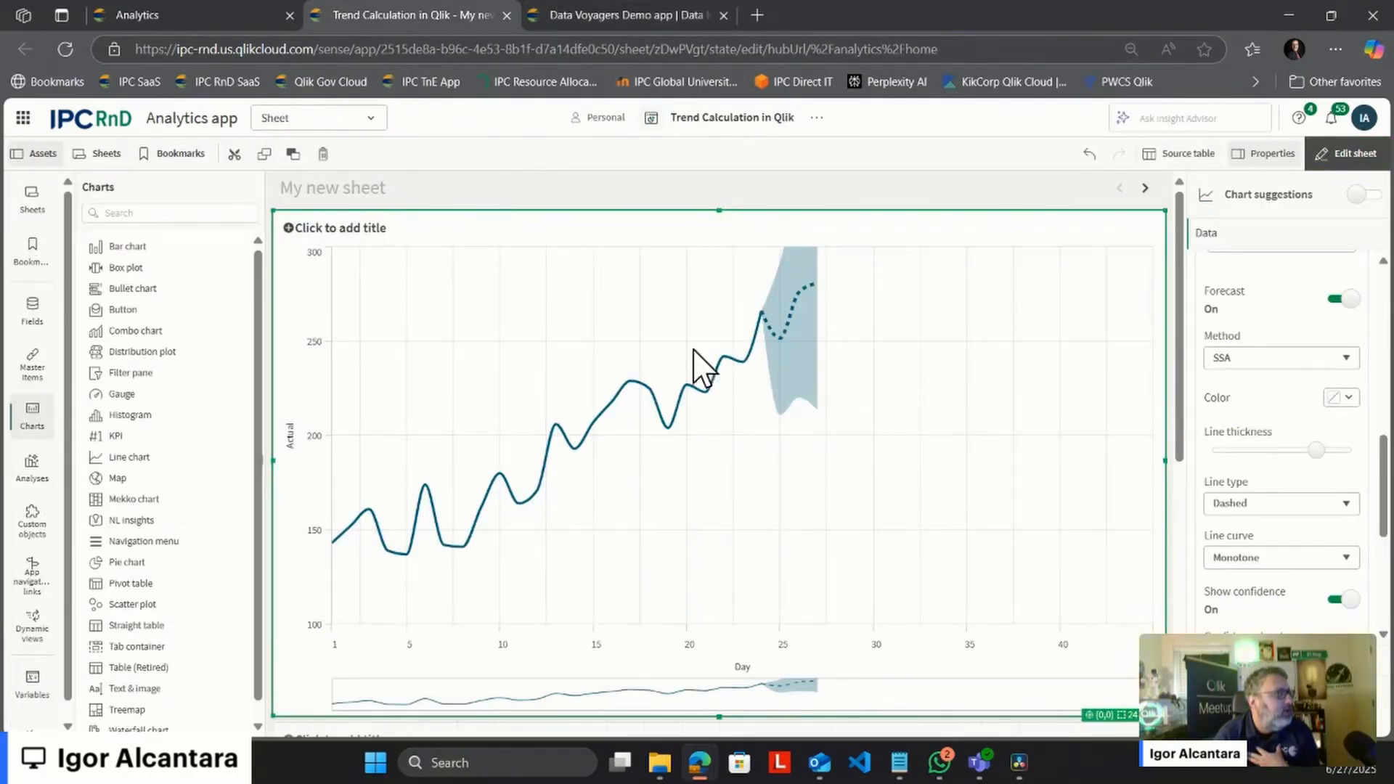
pyautogui.click(369, 122)
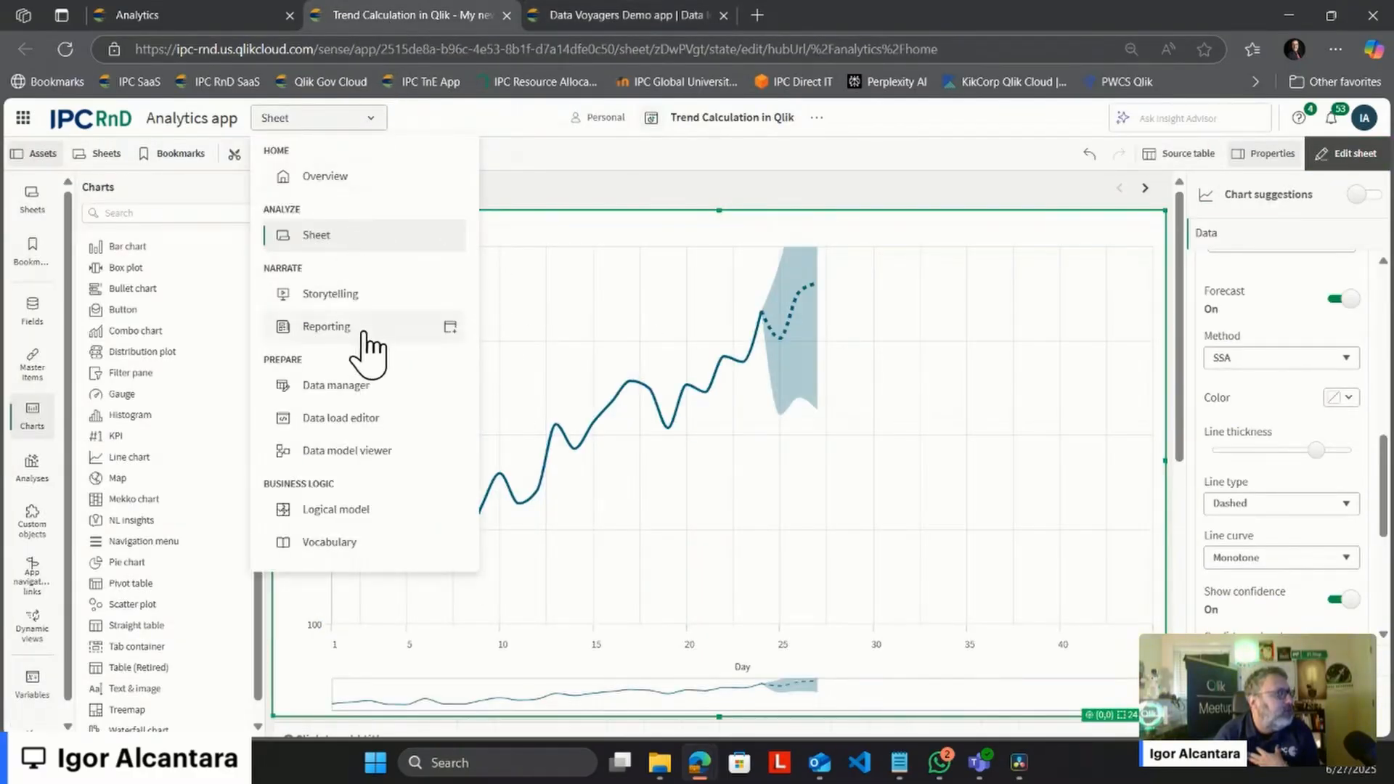
pyautogui.click(385, 420)
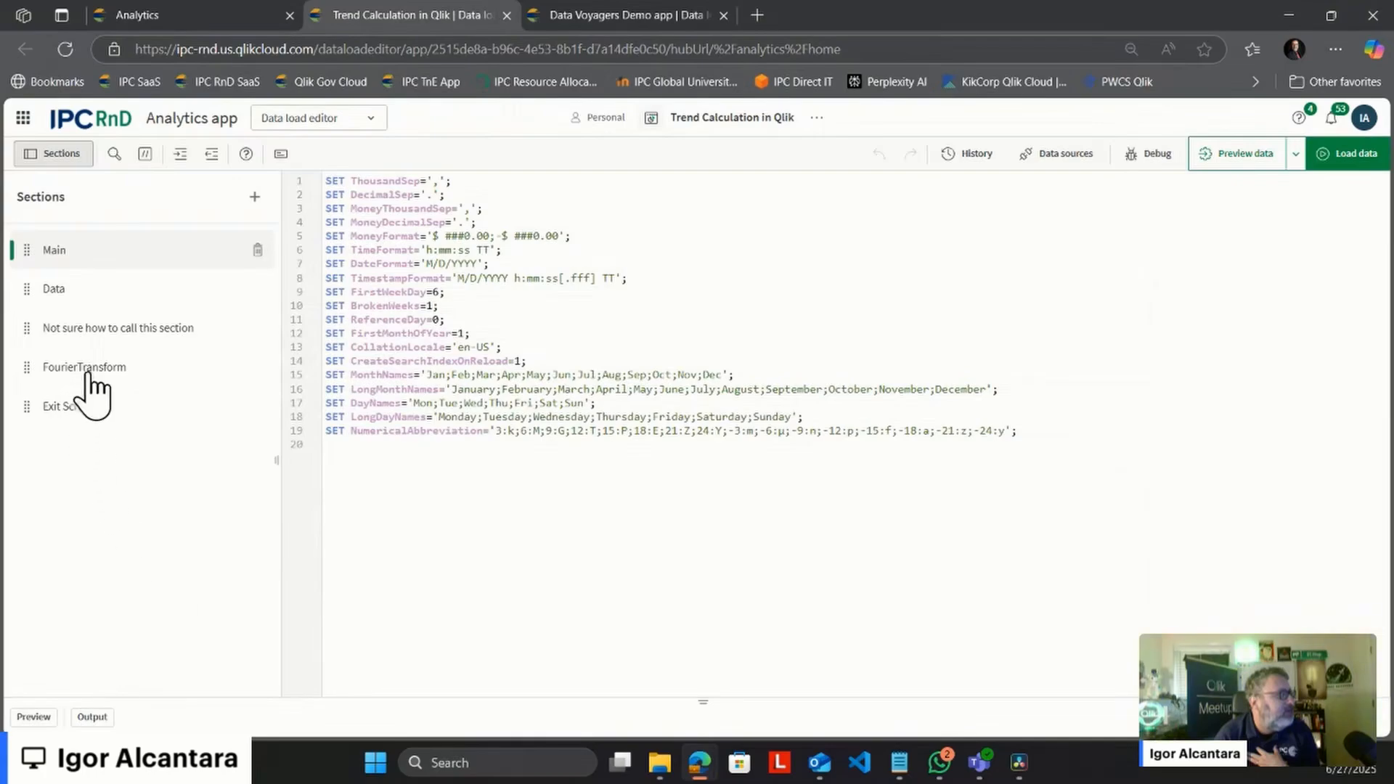
pyautogui.click(80, 368)
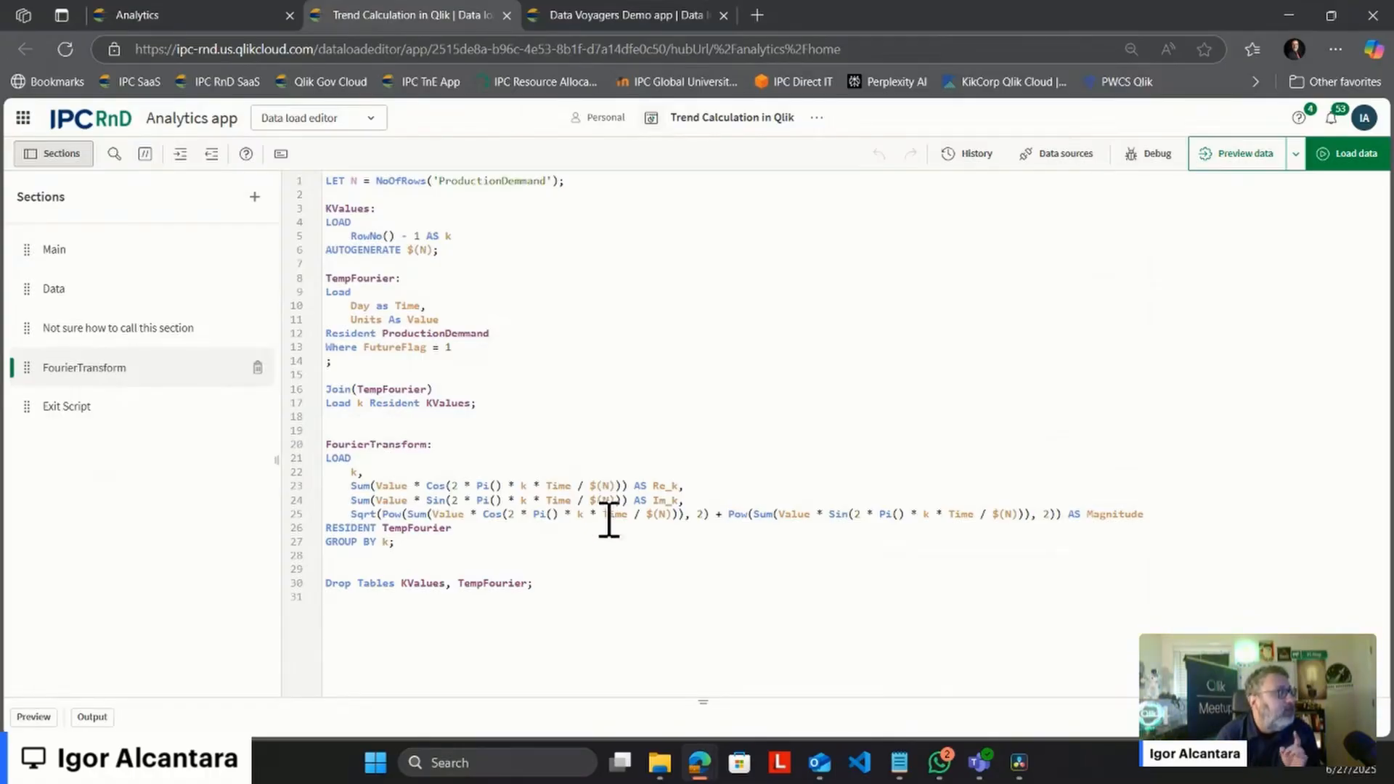
pyautogui.click(361, 125)
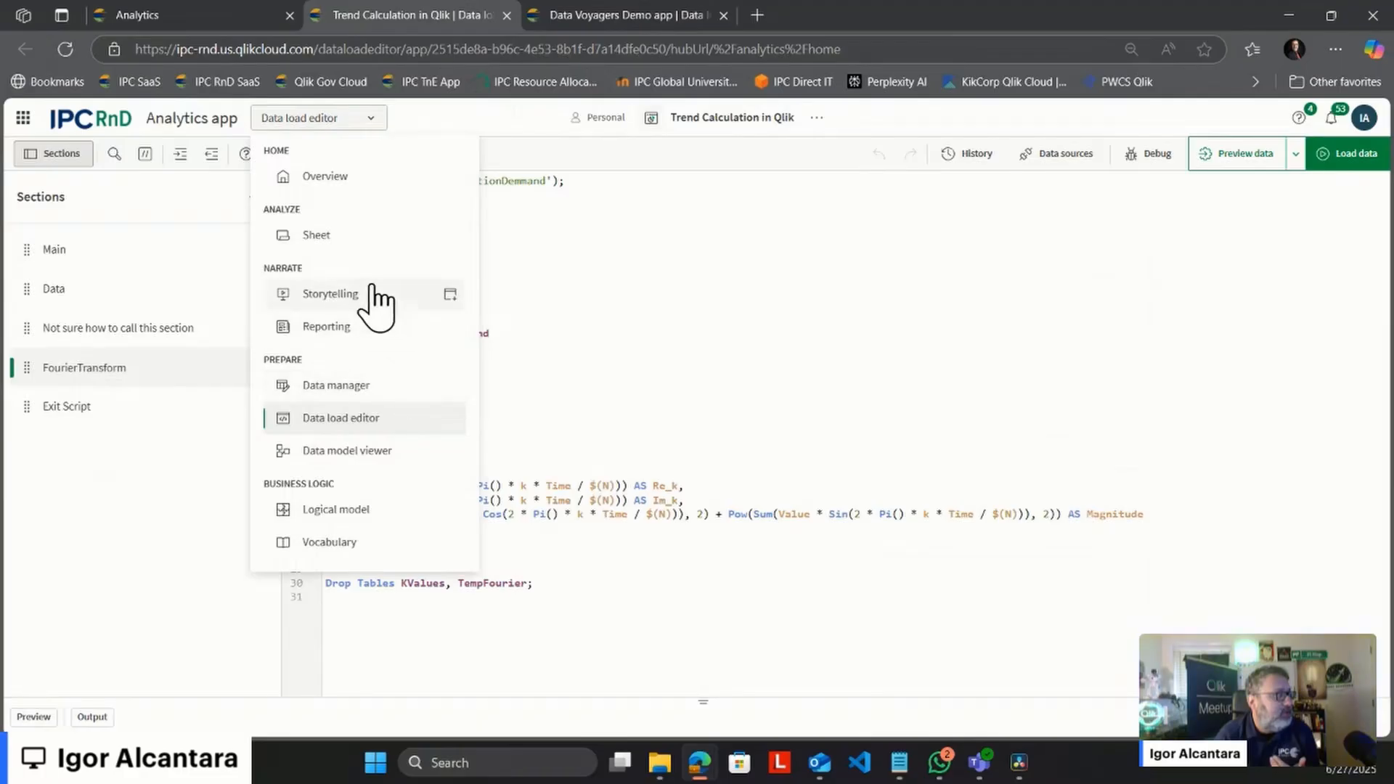
pyautogui.click(342, 234)
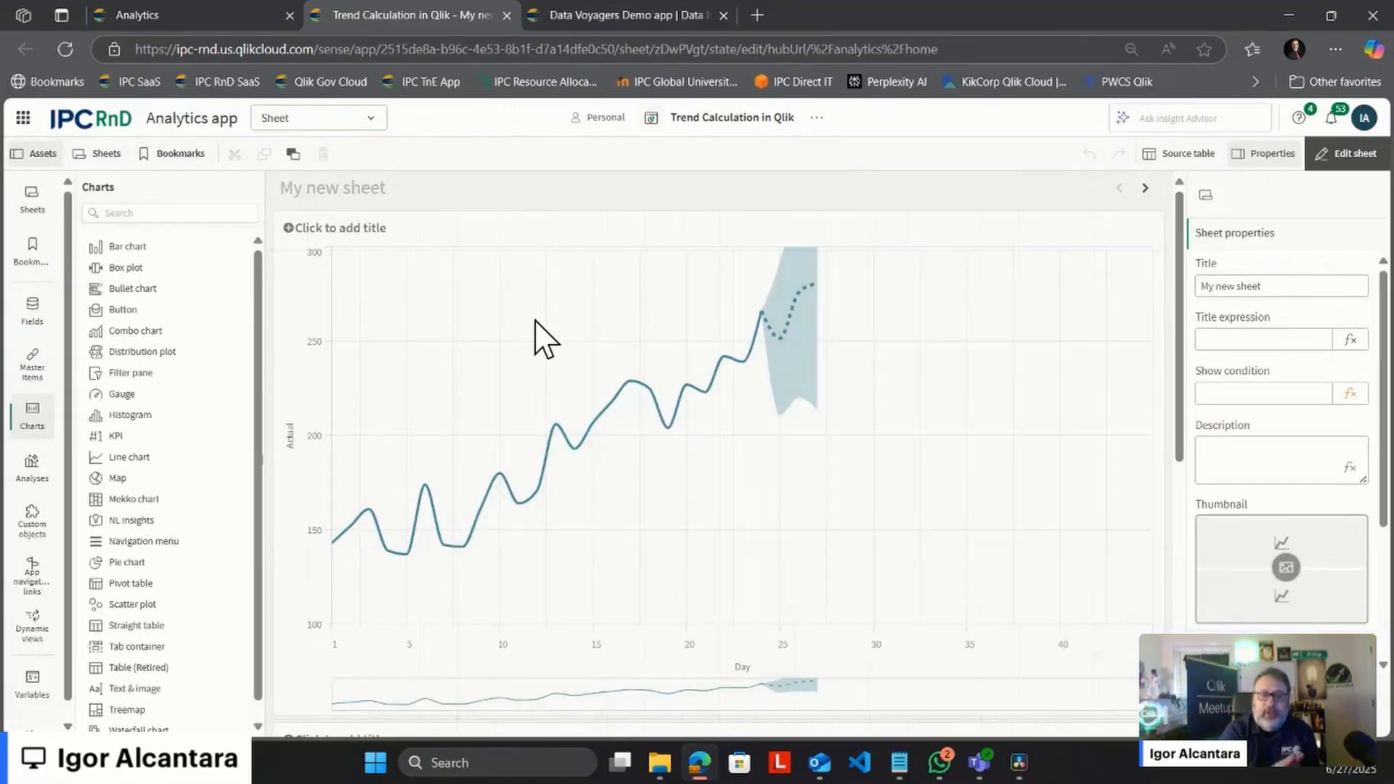
# Step: Leave sheet editing and compare the forecast chart with the Actual, Trend, Best Case and Worst Case chart below it
pyautogui.click(1351, 154)
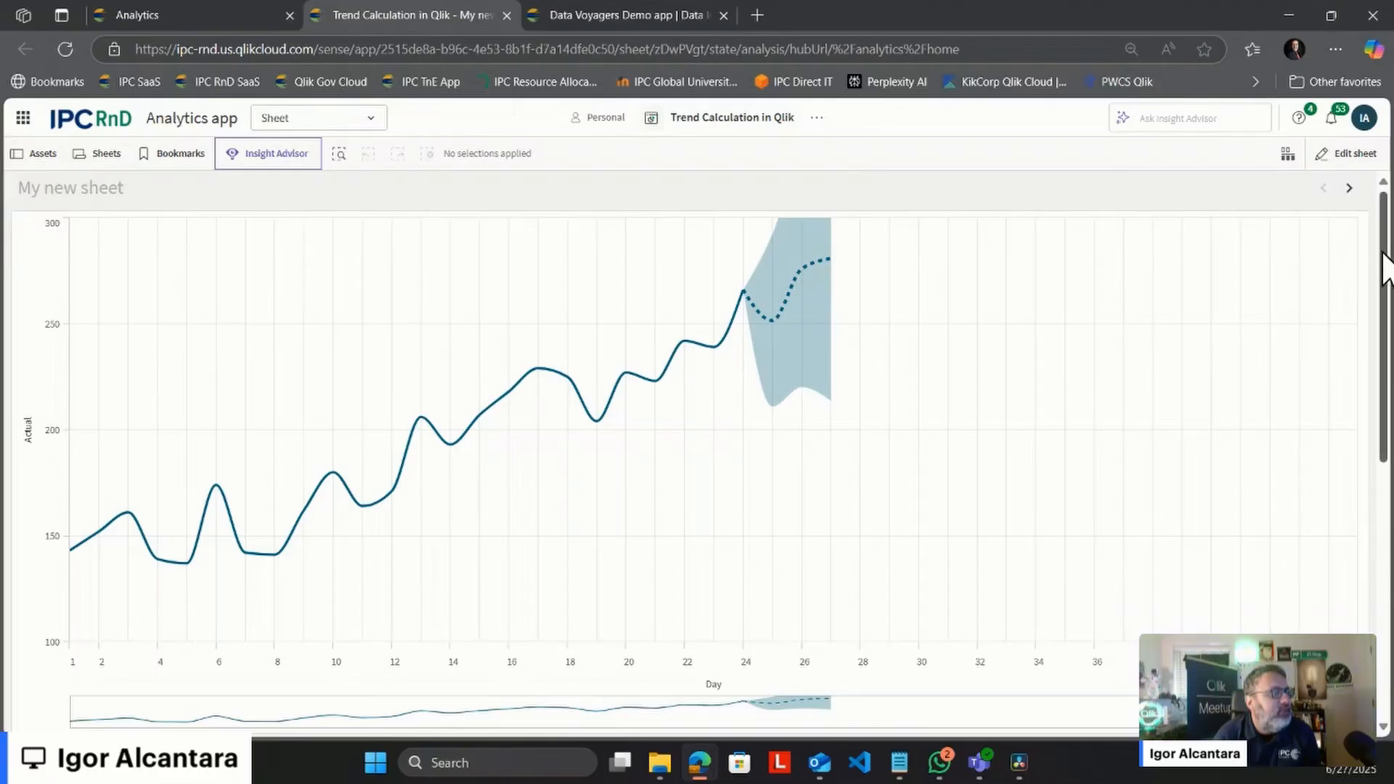
pyautogui.moveTo(1385, 294); pyautogui.dragTo(1387, 531)
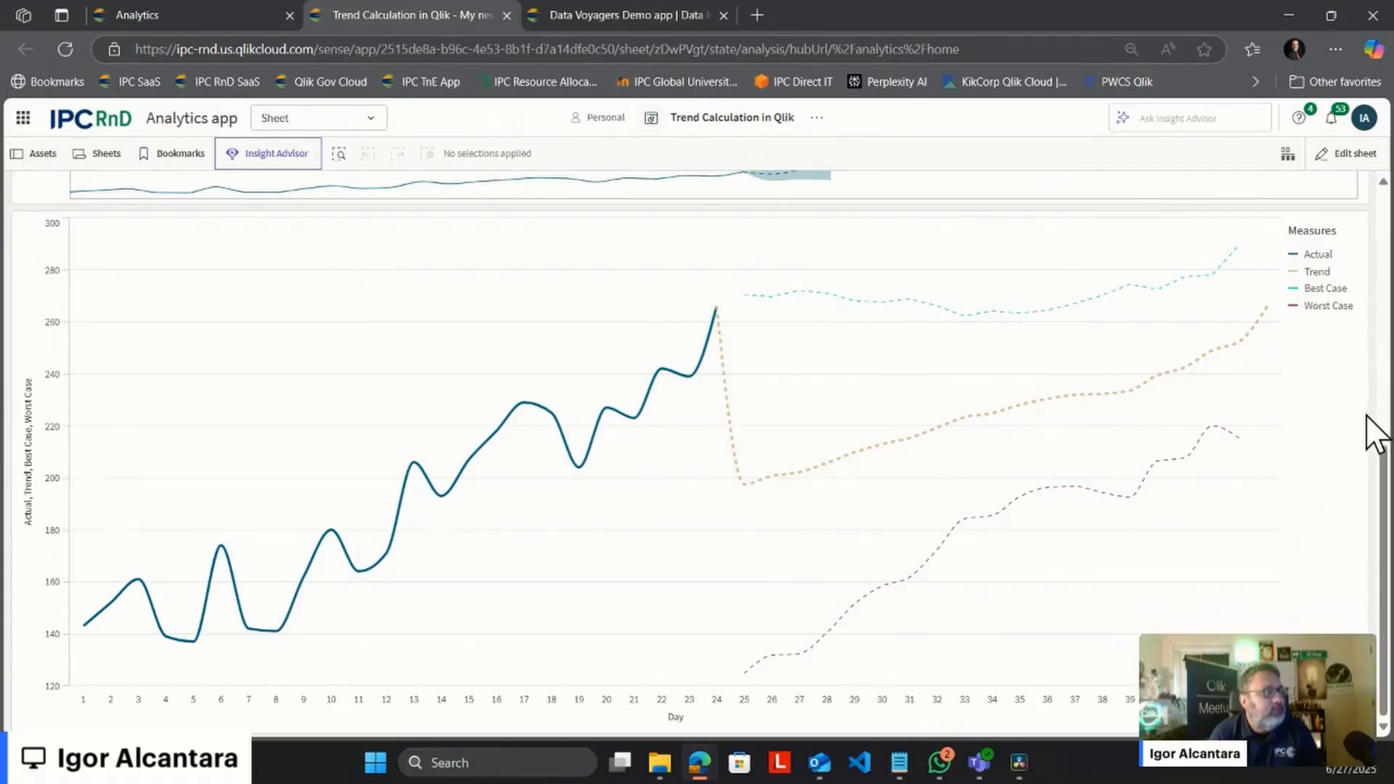
pyautogui.moveTo(1387, 472); pyautogui.dragTo(1377, 208)
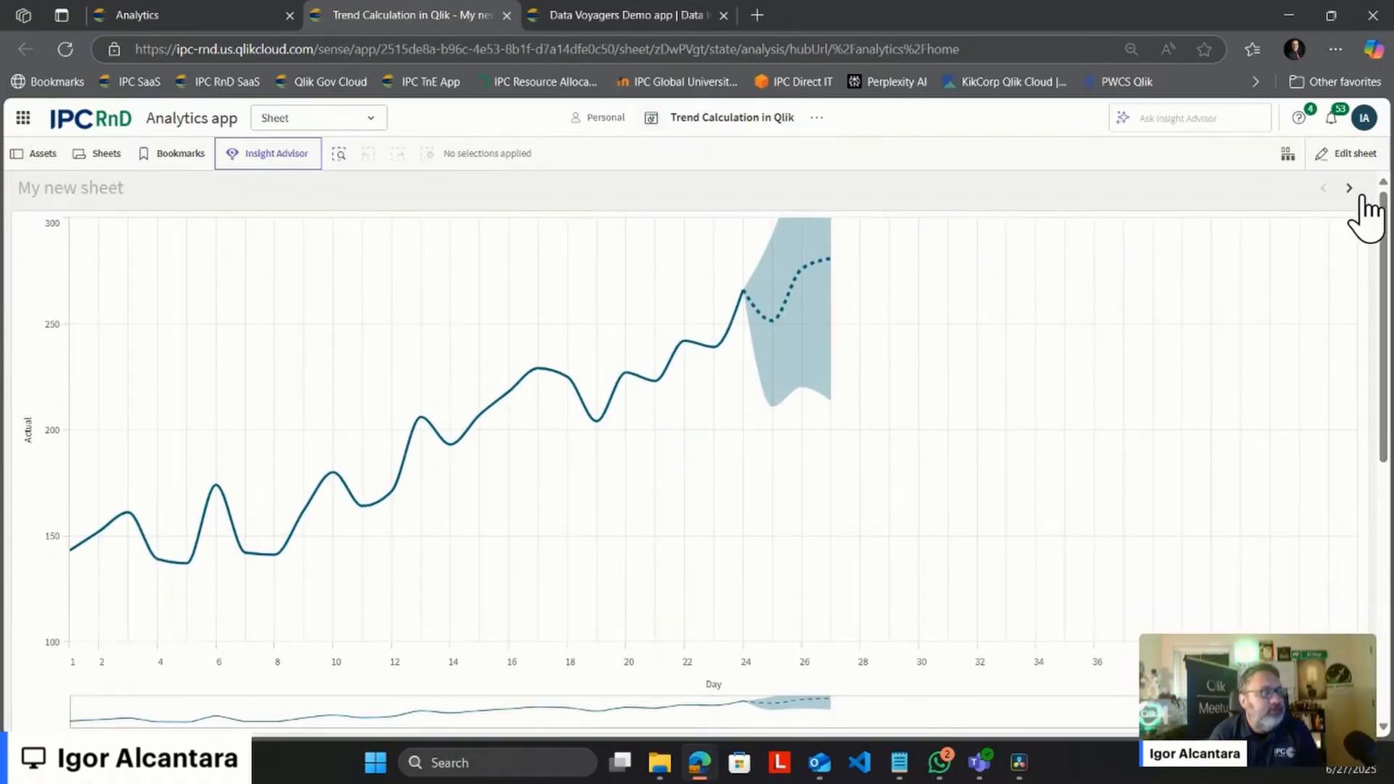
# Step: Open the empty sheet My new sheet (1) for editing and add a line chart that fills the whole sheet
pyautogui.click(1350, 188)
pyautogui.hotkey('alt', 'Tab')
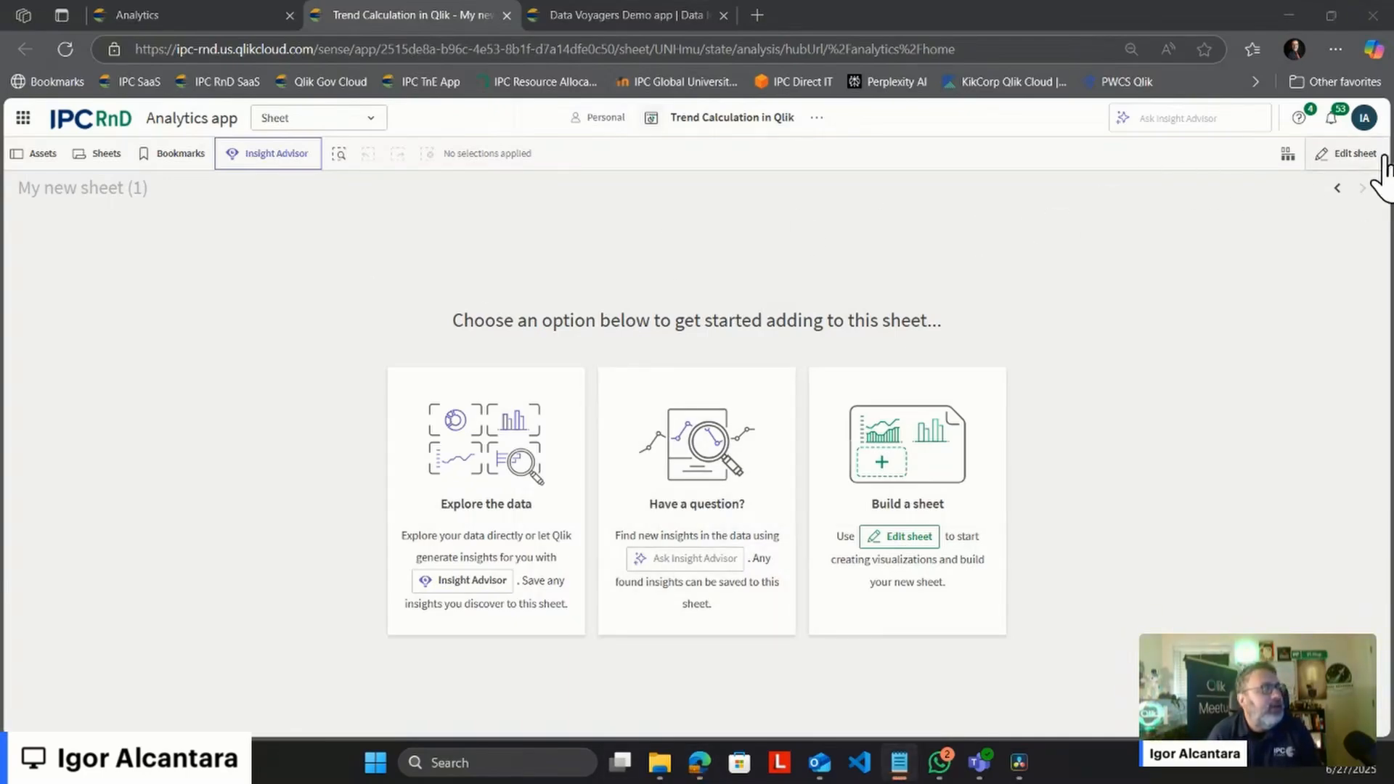
pyautogui.click(1351, 154)
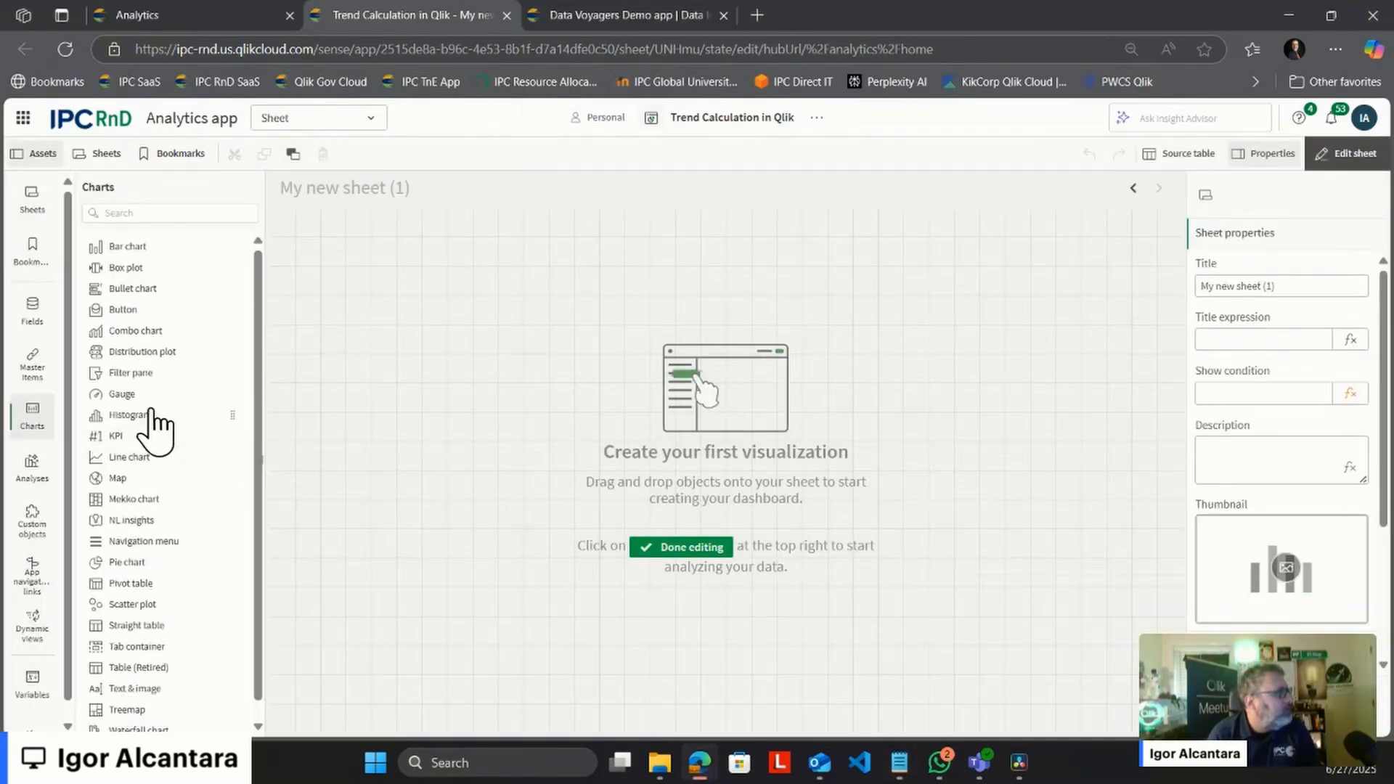
pyautogui.moveTo(142, 457); pyautogui.dragTo(582, 472)
pyautogui.moveTo(714, 465); pyautogui.dragTo(1205, 763)
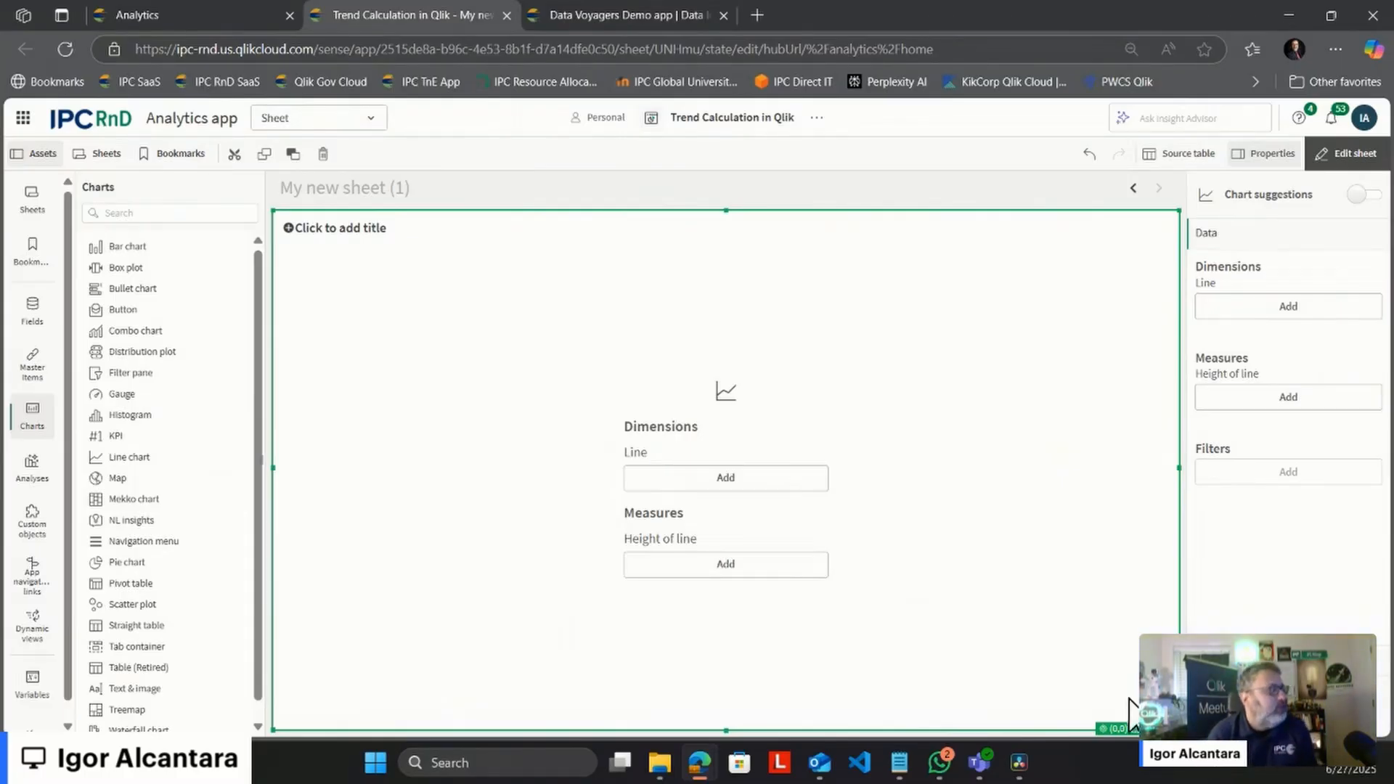
# Step: Add Day as the new line chart's dimension and the expression Sum(Units) as its measure
pyautogui.click(754, 488)
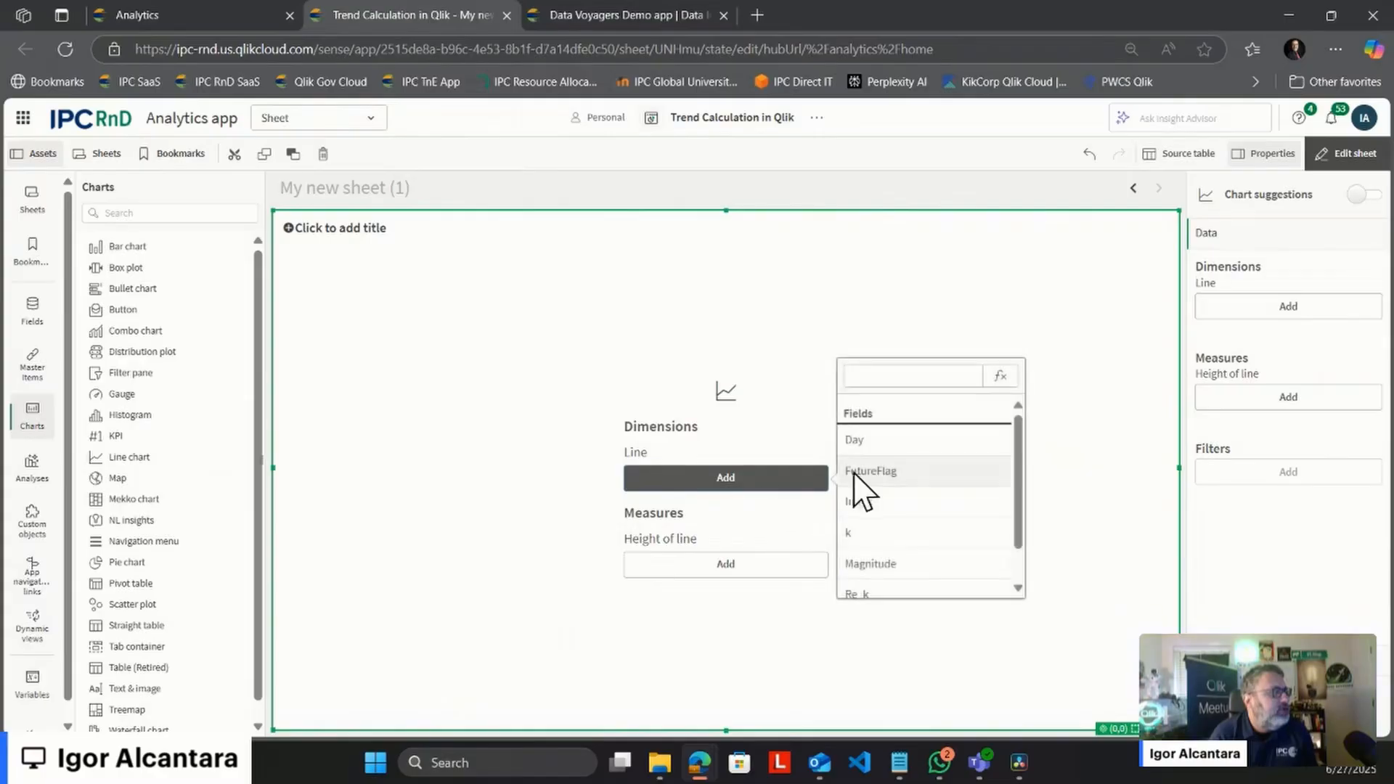
pyautogui.click(893, 443)
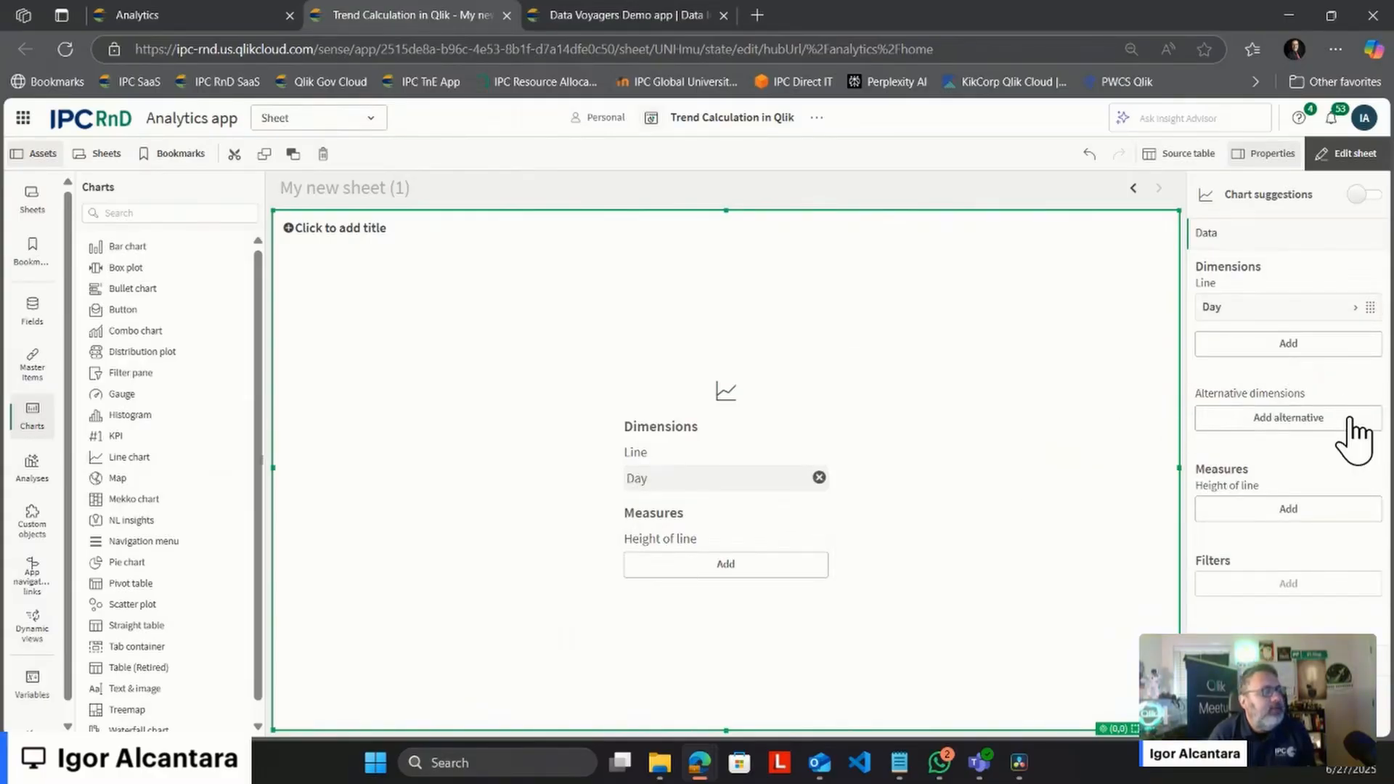
pyautogui.click(1272, 511)
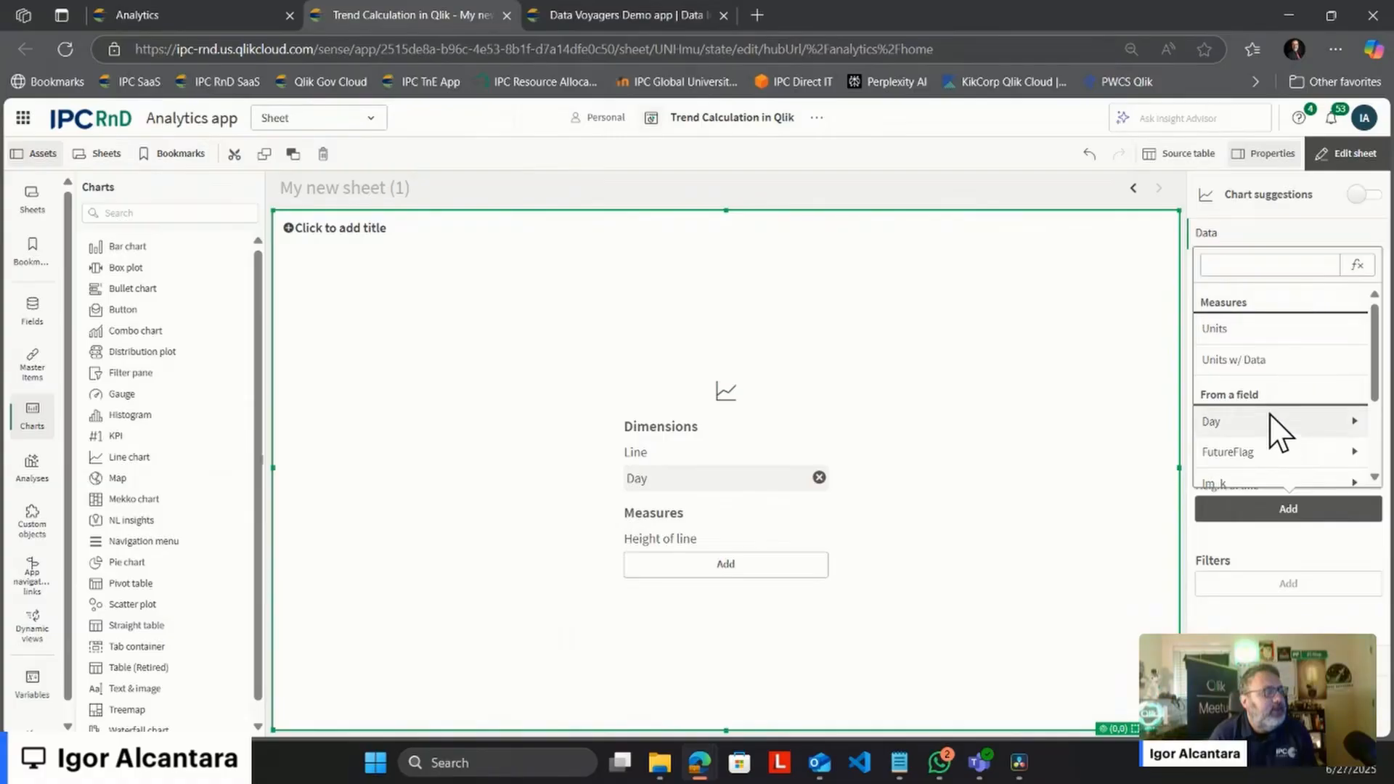
pyautogui.click(1357, 265)
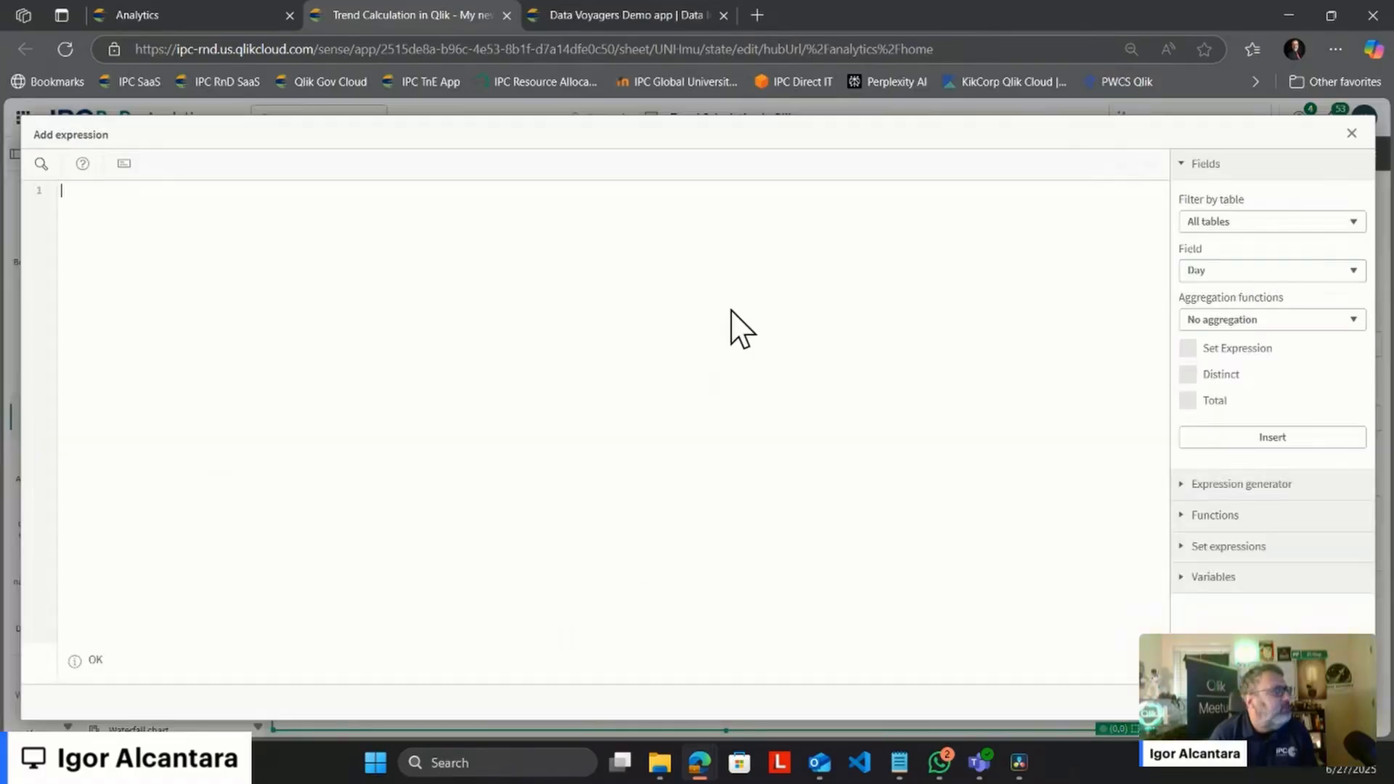
pyautogui.write('Sum(')
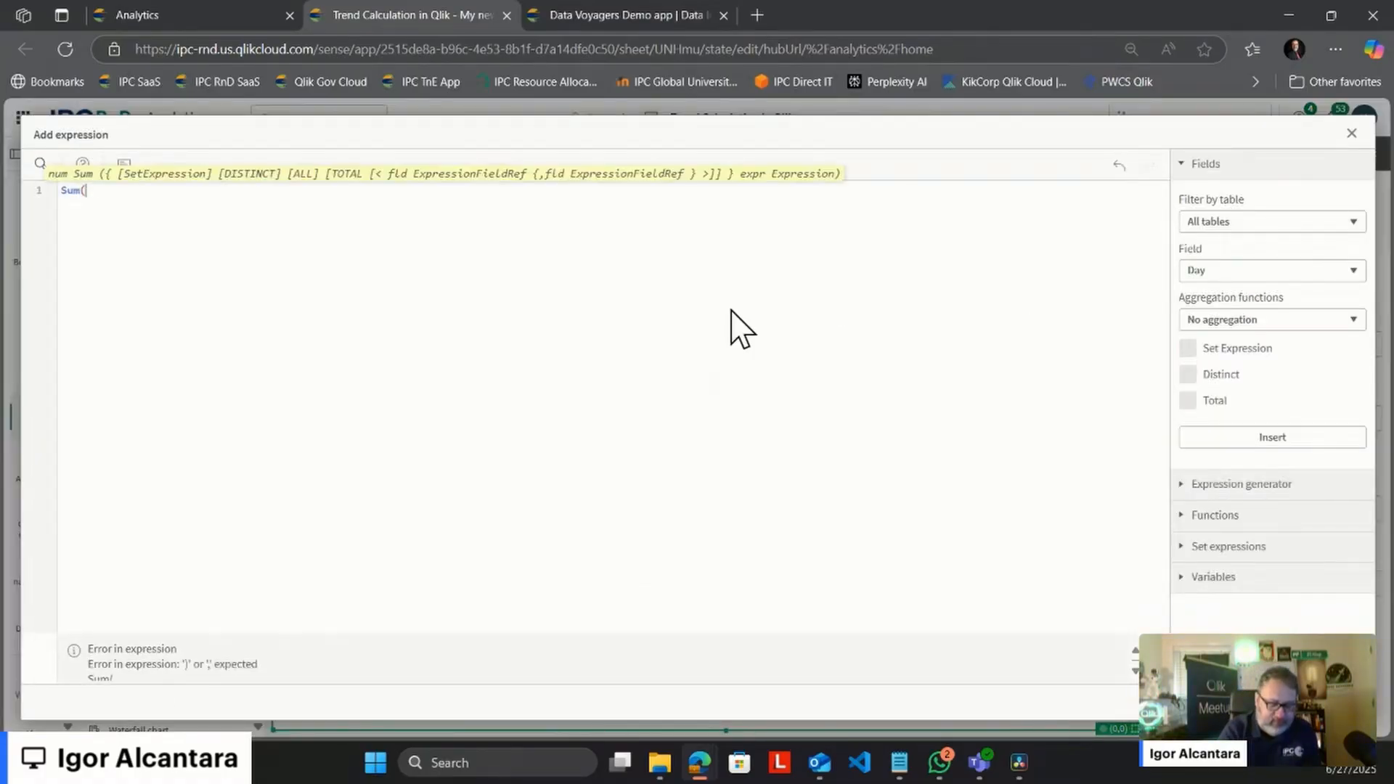
pyautogui.write('Units)')
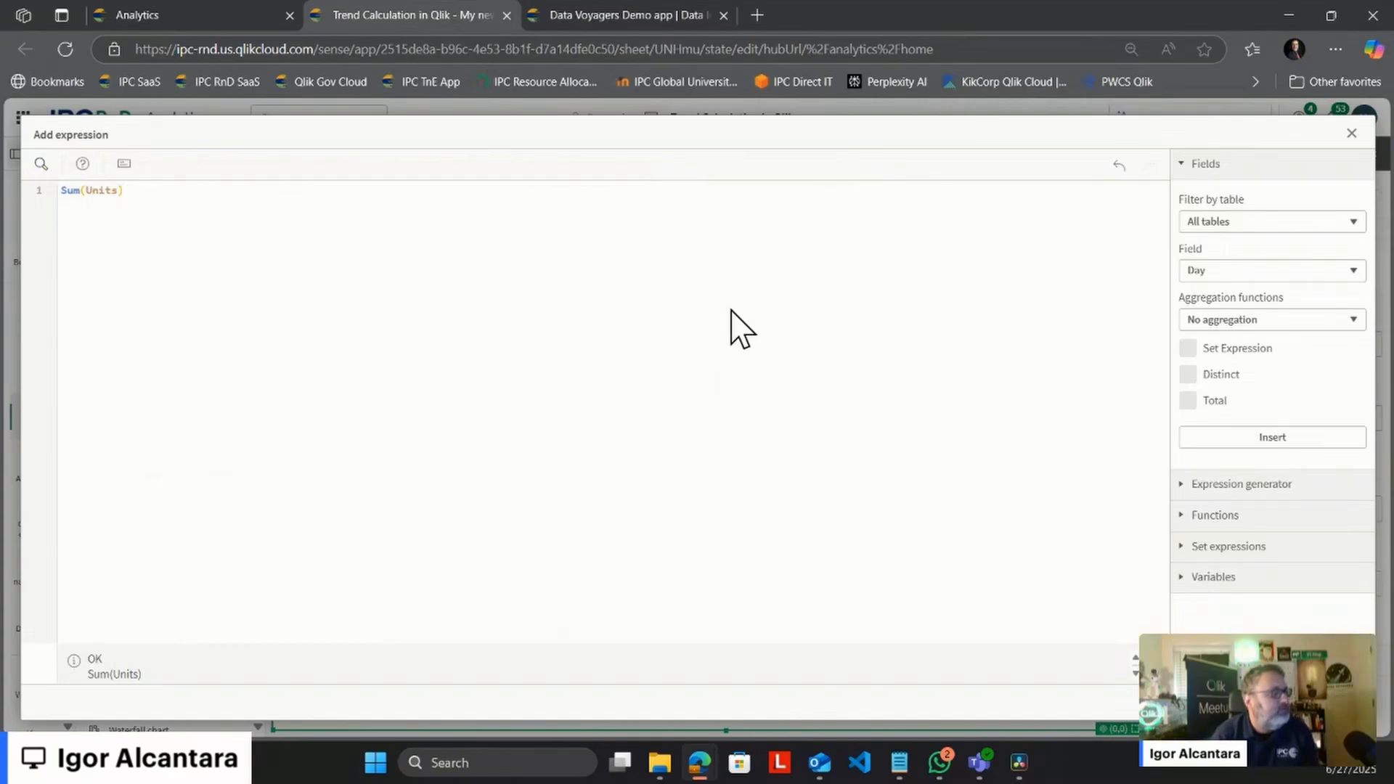
pyautogui.click(1342, 702)
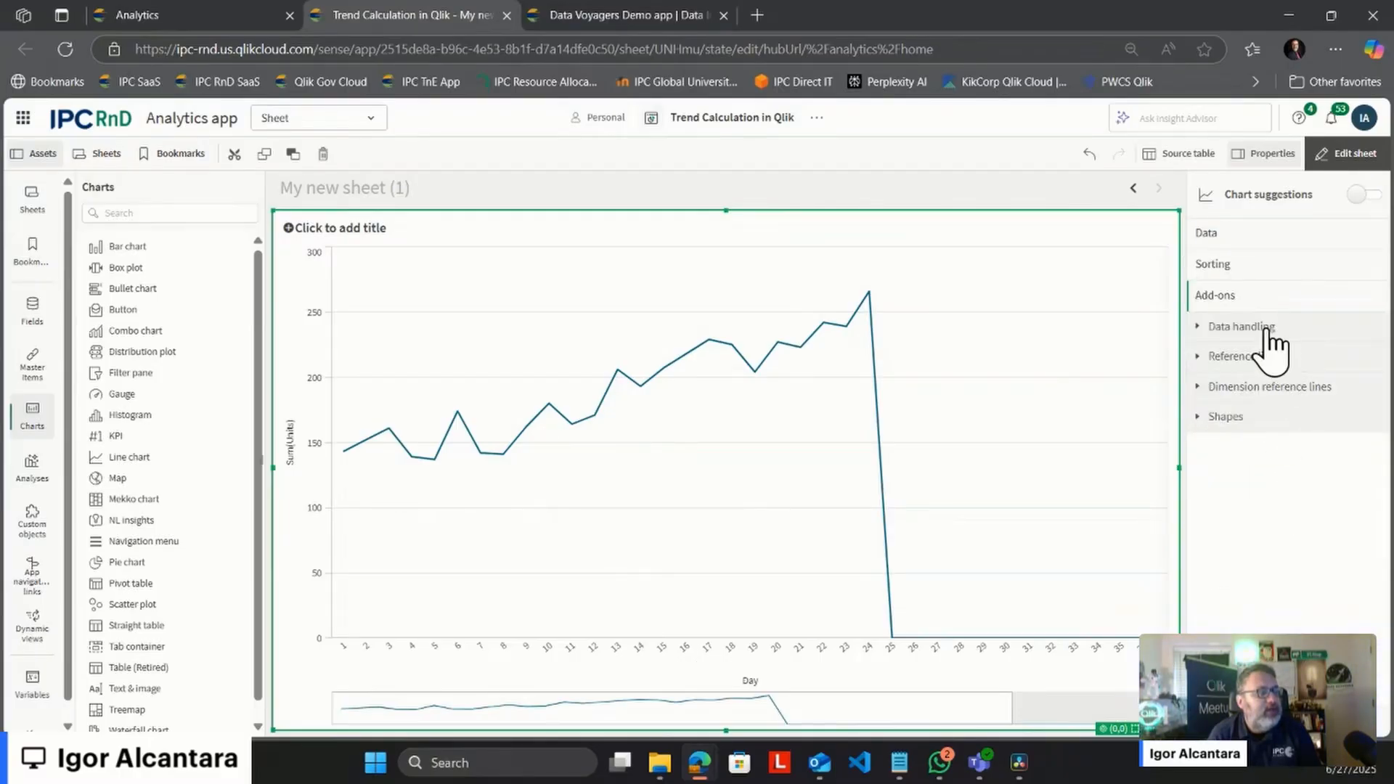
# Step: Exclude zero values from the new line chart in its data handling settings
pyautogui.click(1263, 328)
pyautogui.click(1269, 363)
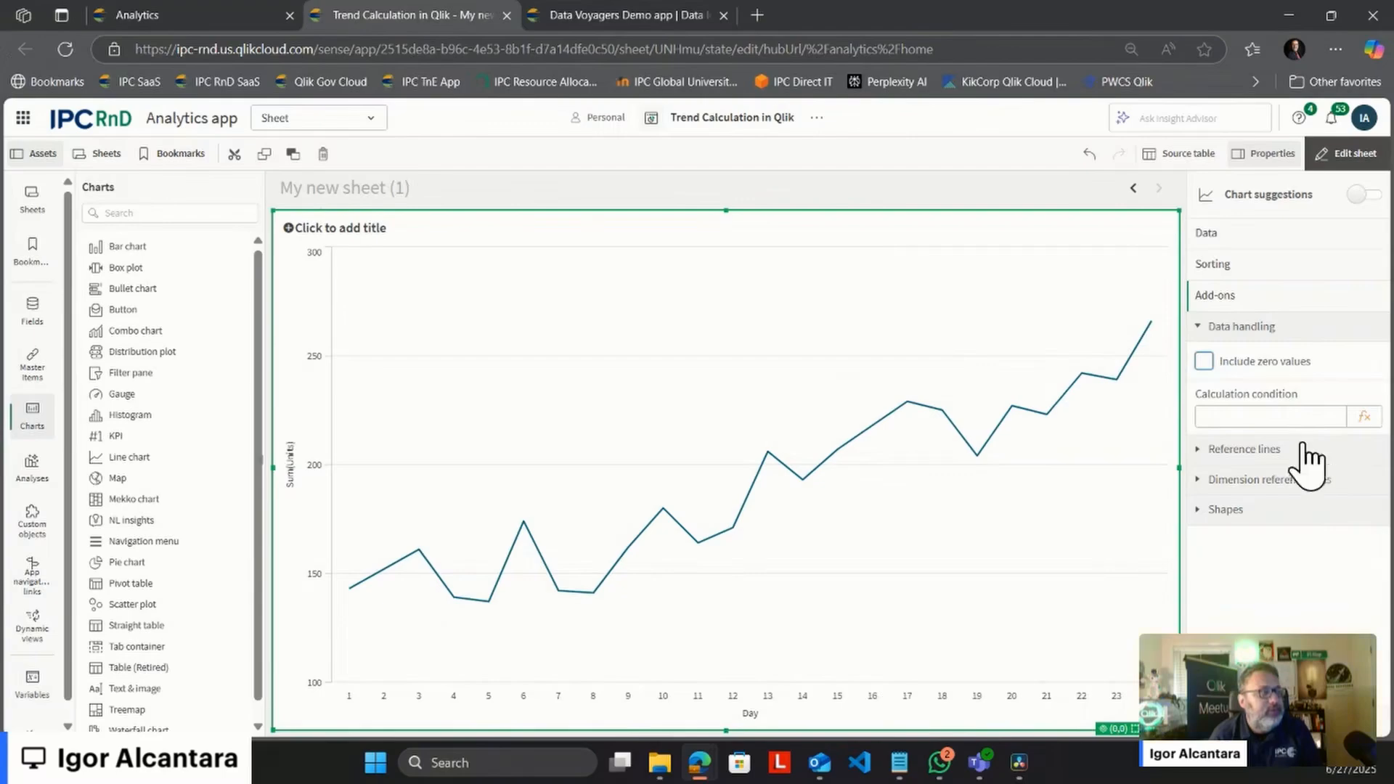
pyautogui.click(1243, 330)
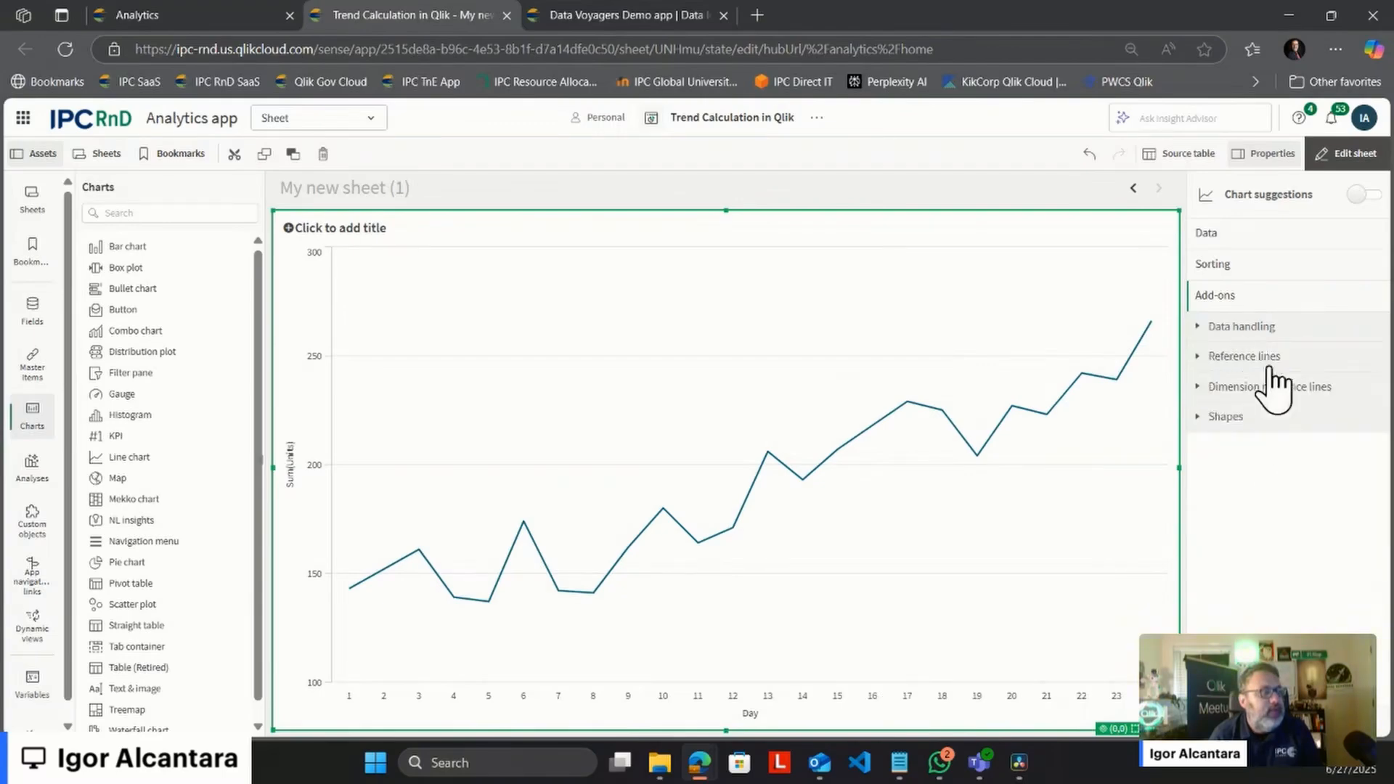
pyautogui.click(1239, 328)
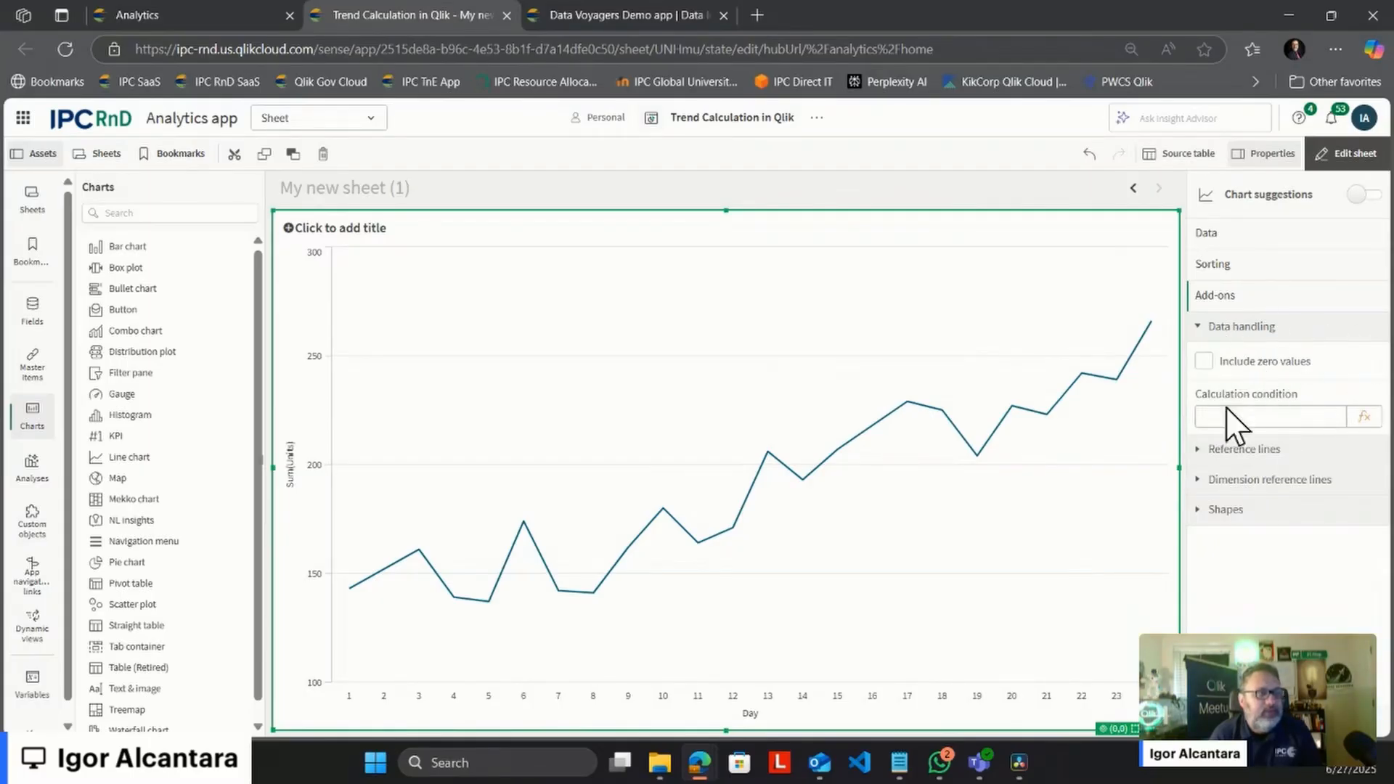
pyautogui.click(1260, 331)
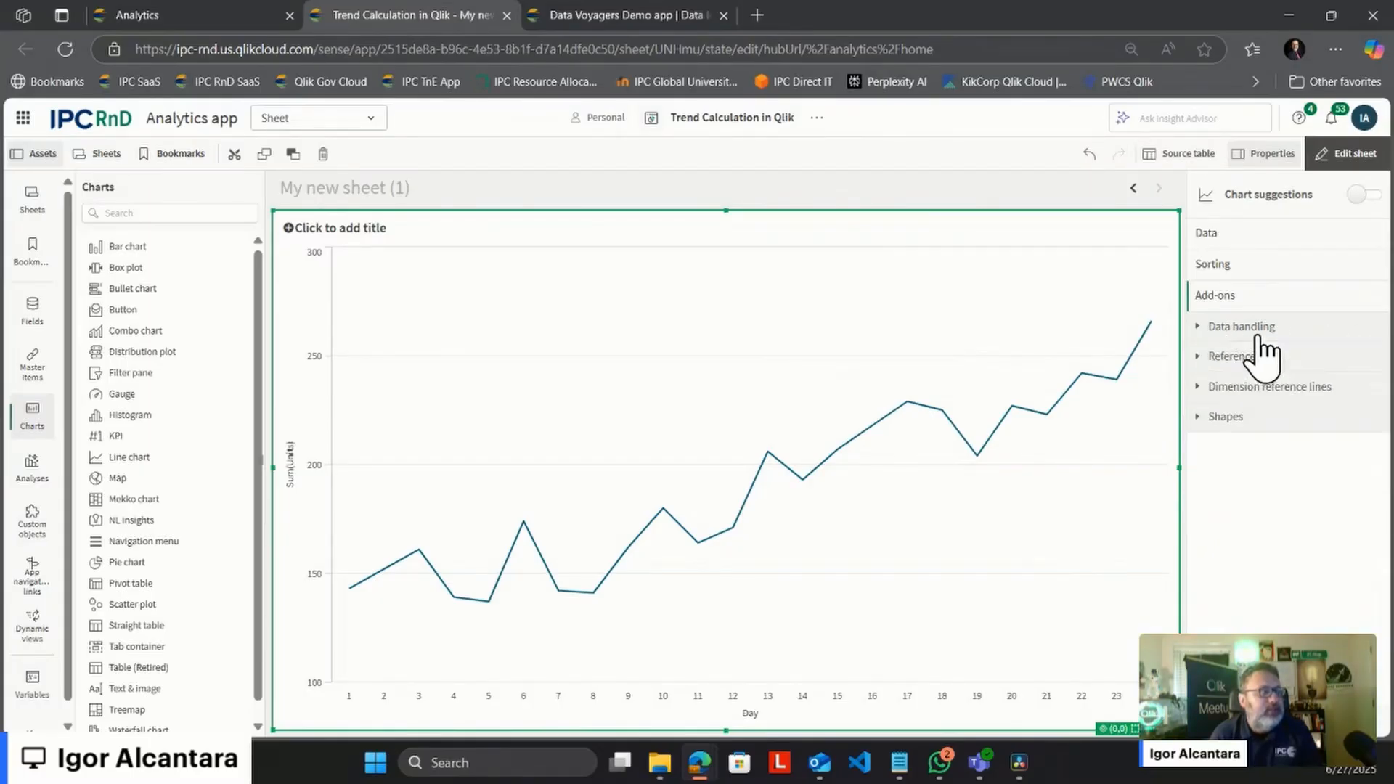
# Step: Change the line chart's measure expression to Sum({$<FutureFlag={0}>} Units) and apply it
pyautogui.click(1224, 234)
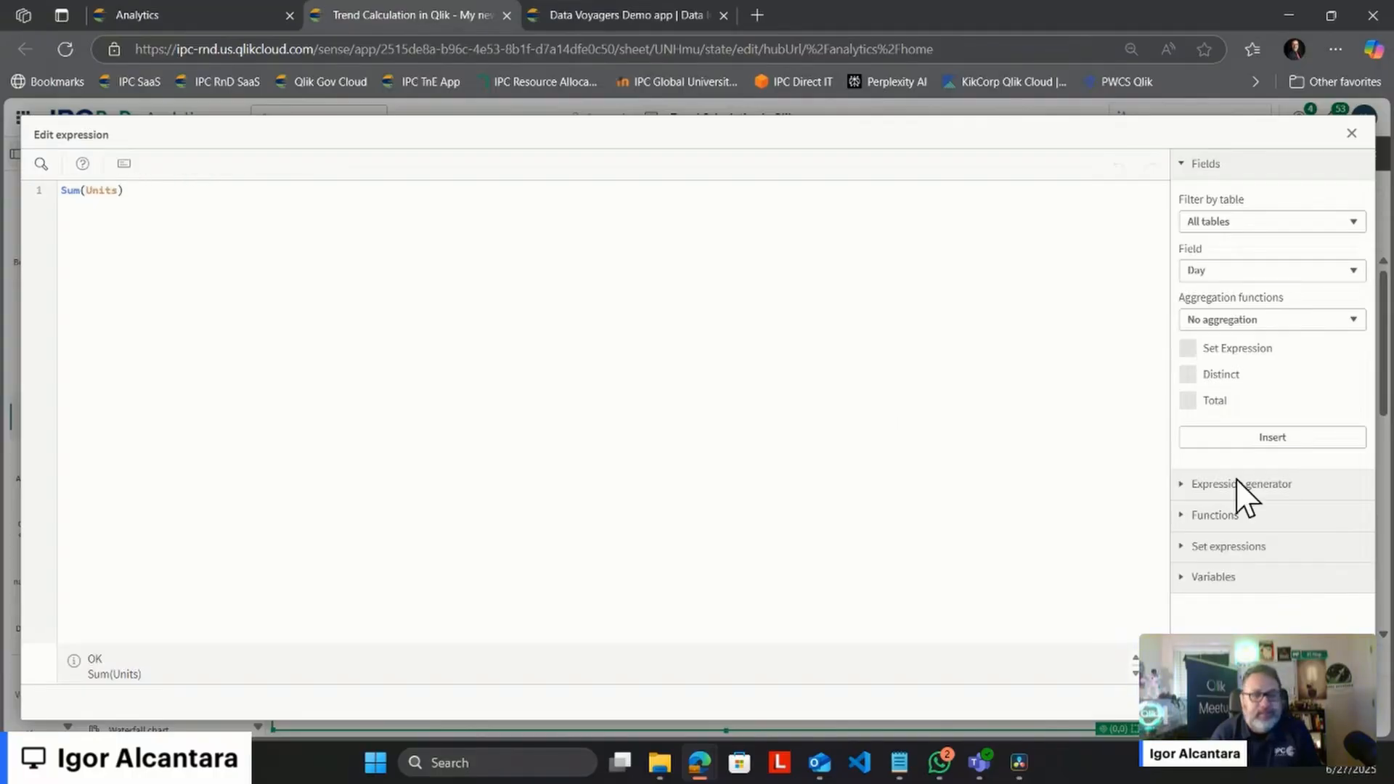
pyautogui.click(86, 191)
pyautogui.write('{}')
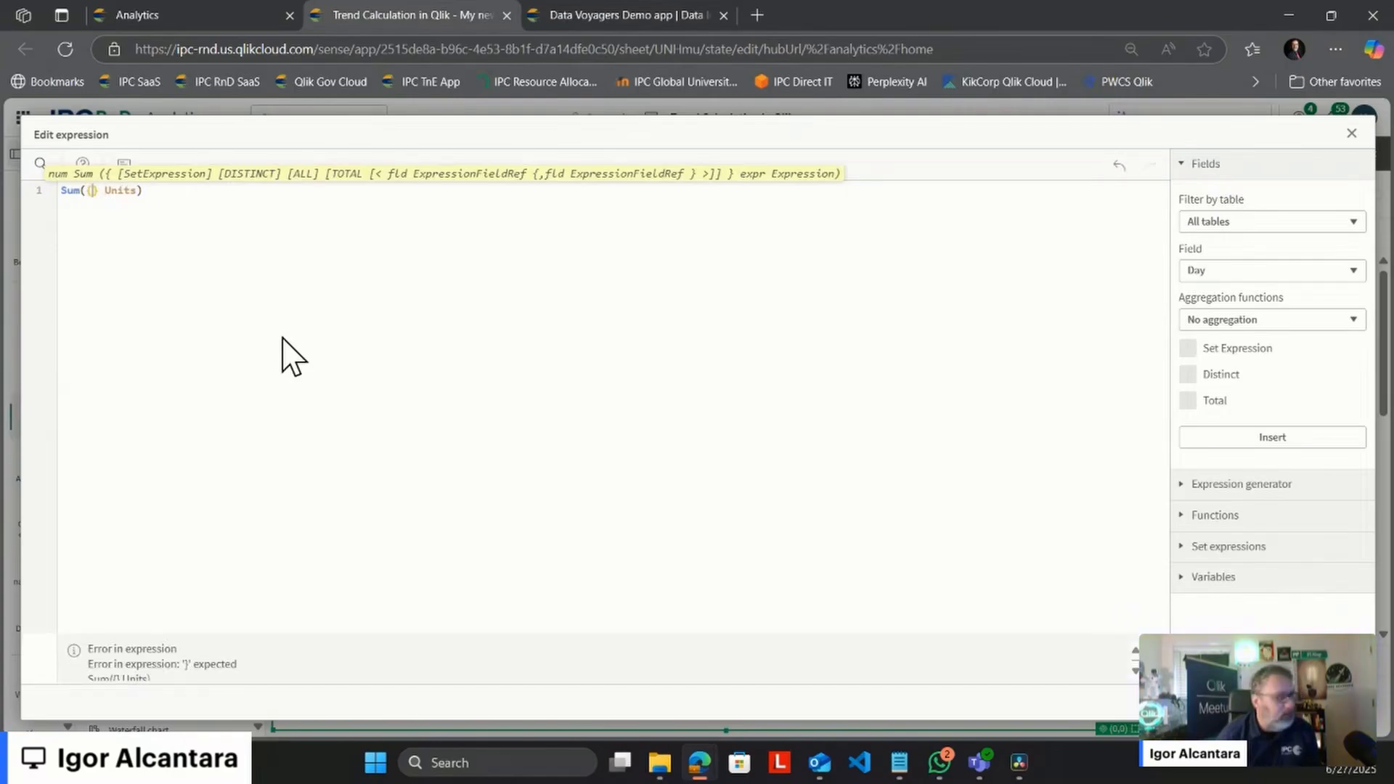
pyautogui.press('Left')
pyautogui.press('Left')
pyautogui.write('$<>')
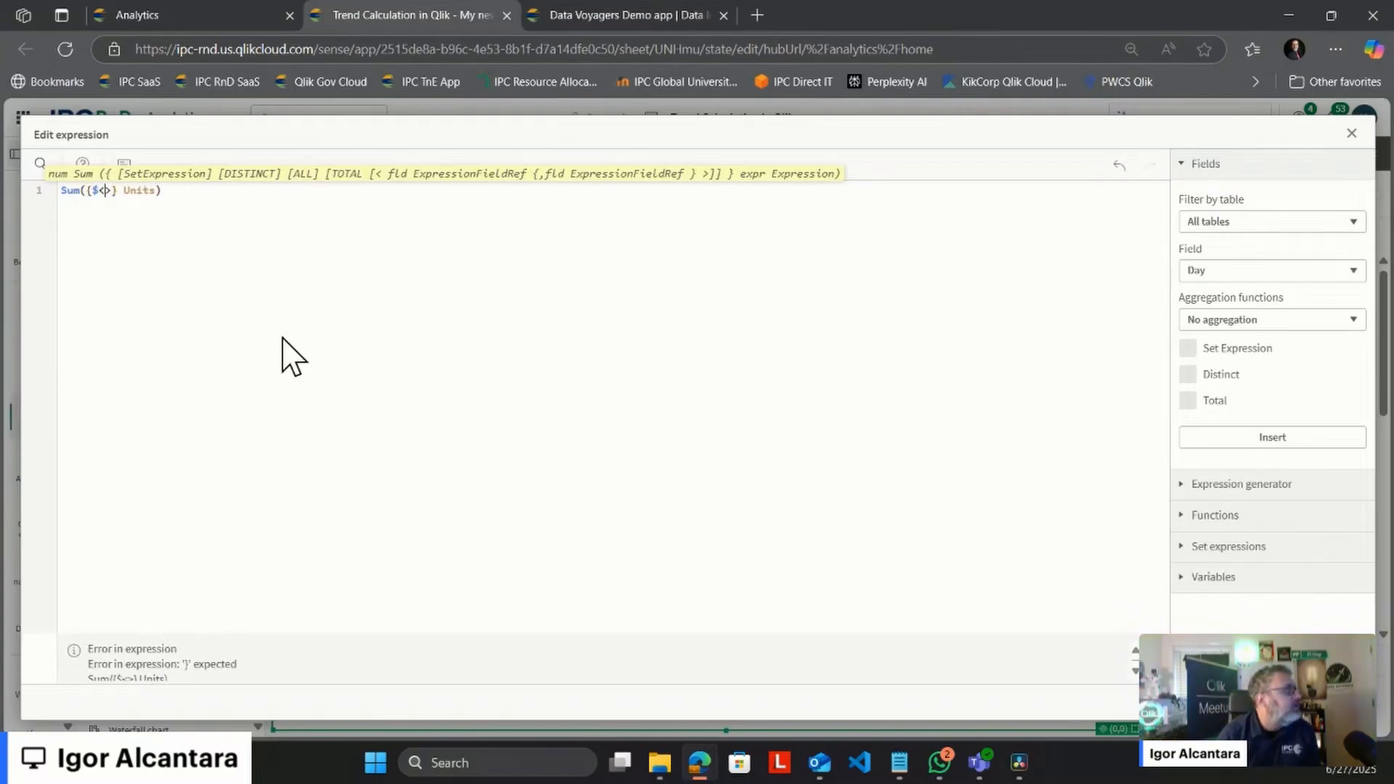
pyautogui.write('Future')
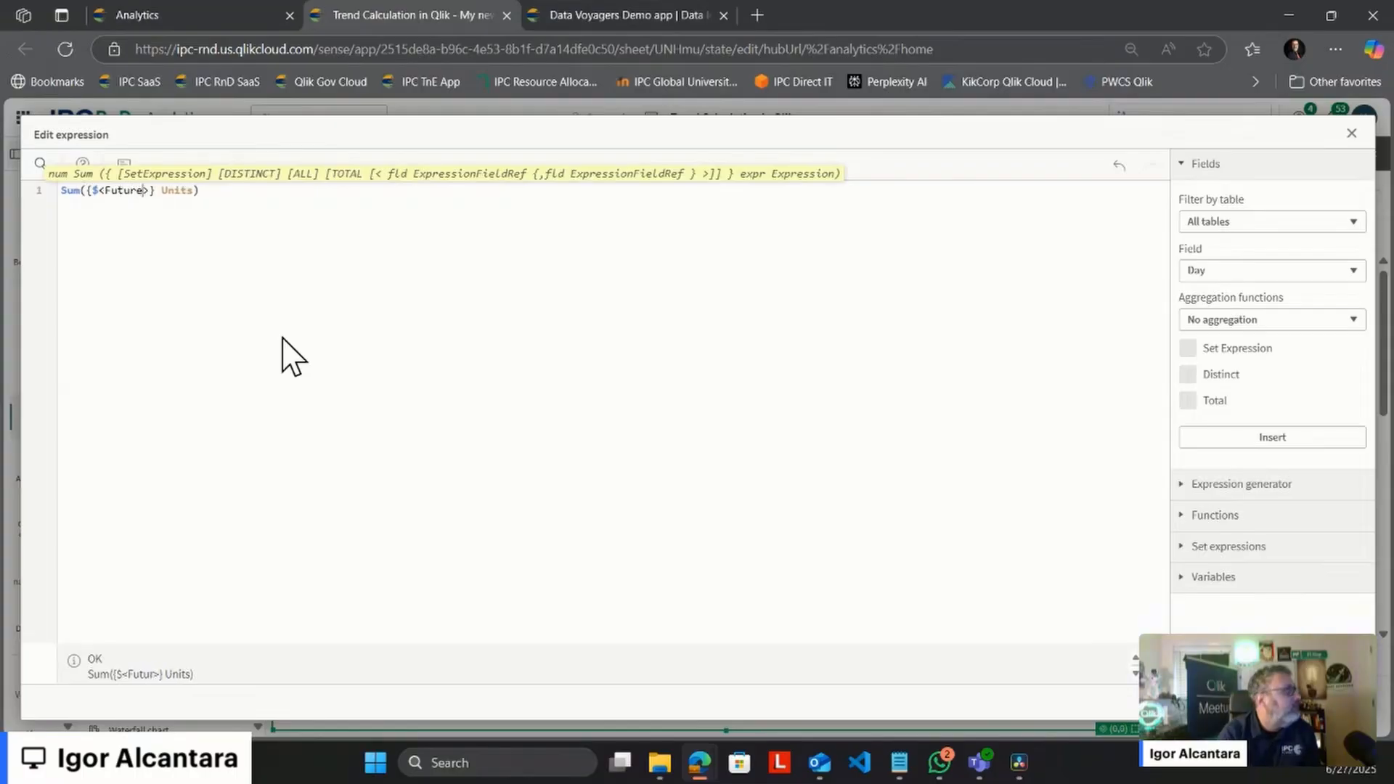
pyautogui.write('flag')
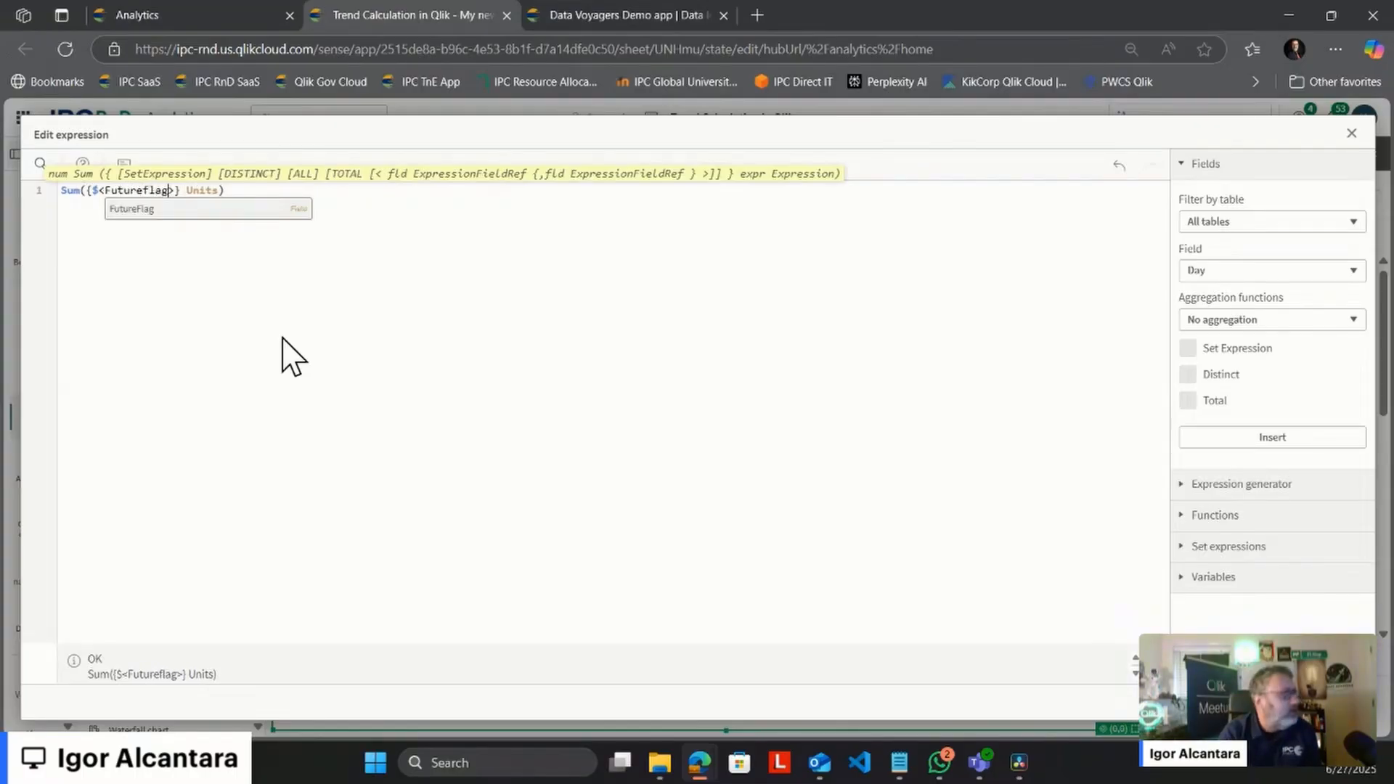
pyautogui.write('=')
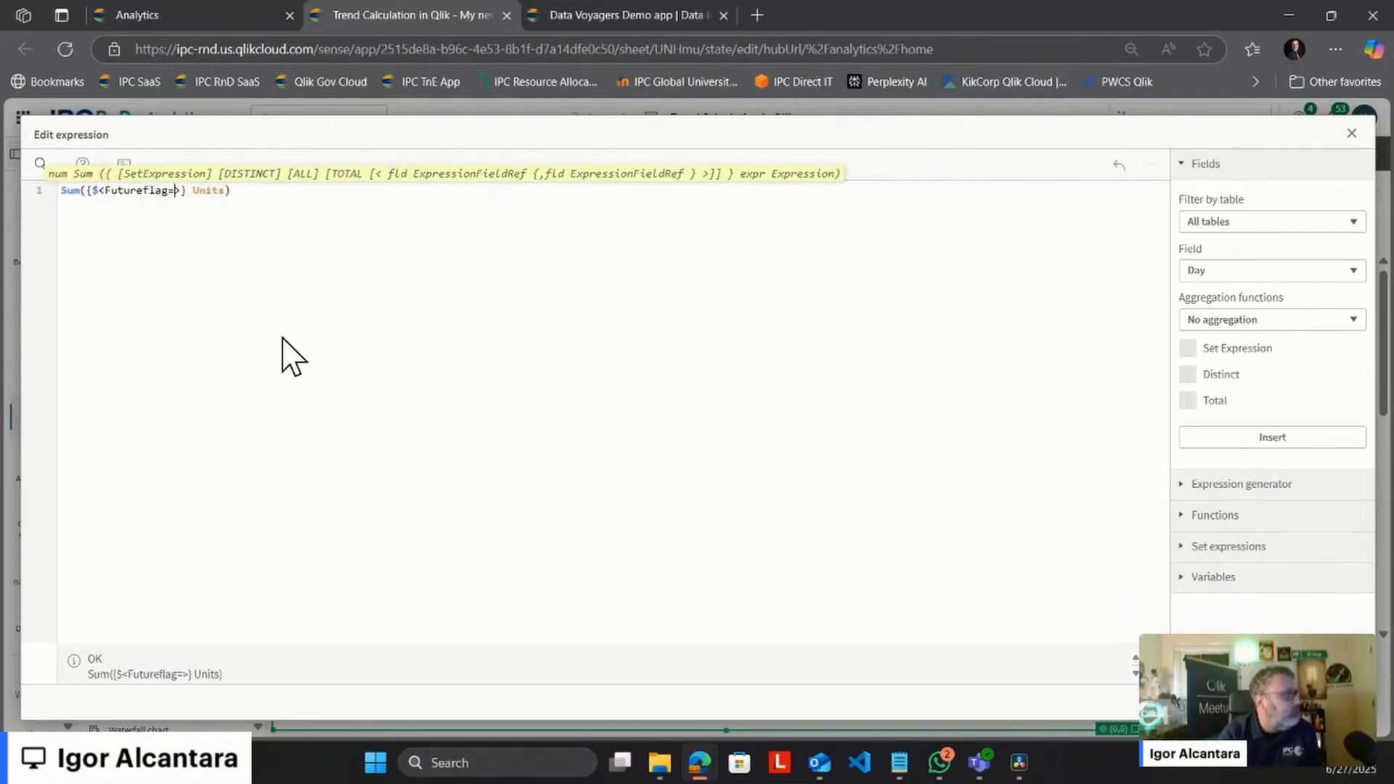
pyautogui.press('BackSpace')
pyautogui.press('BackSpace')
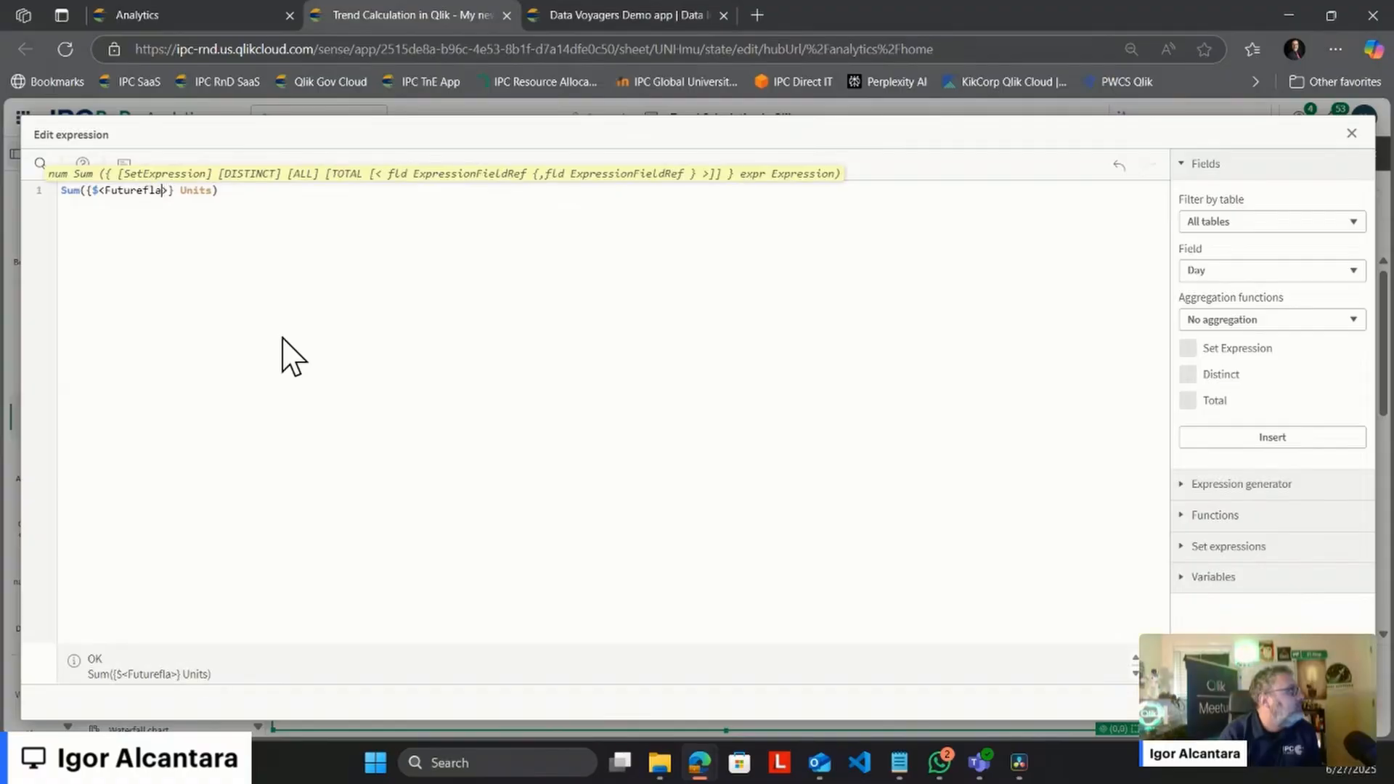
pyautogui.press('Return')
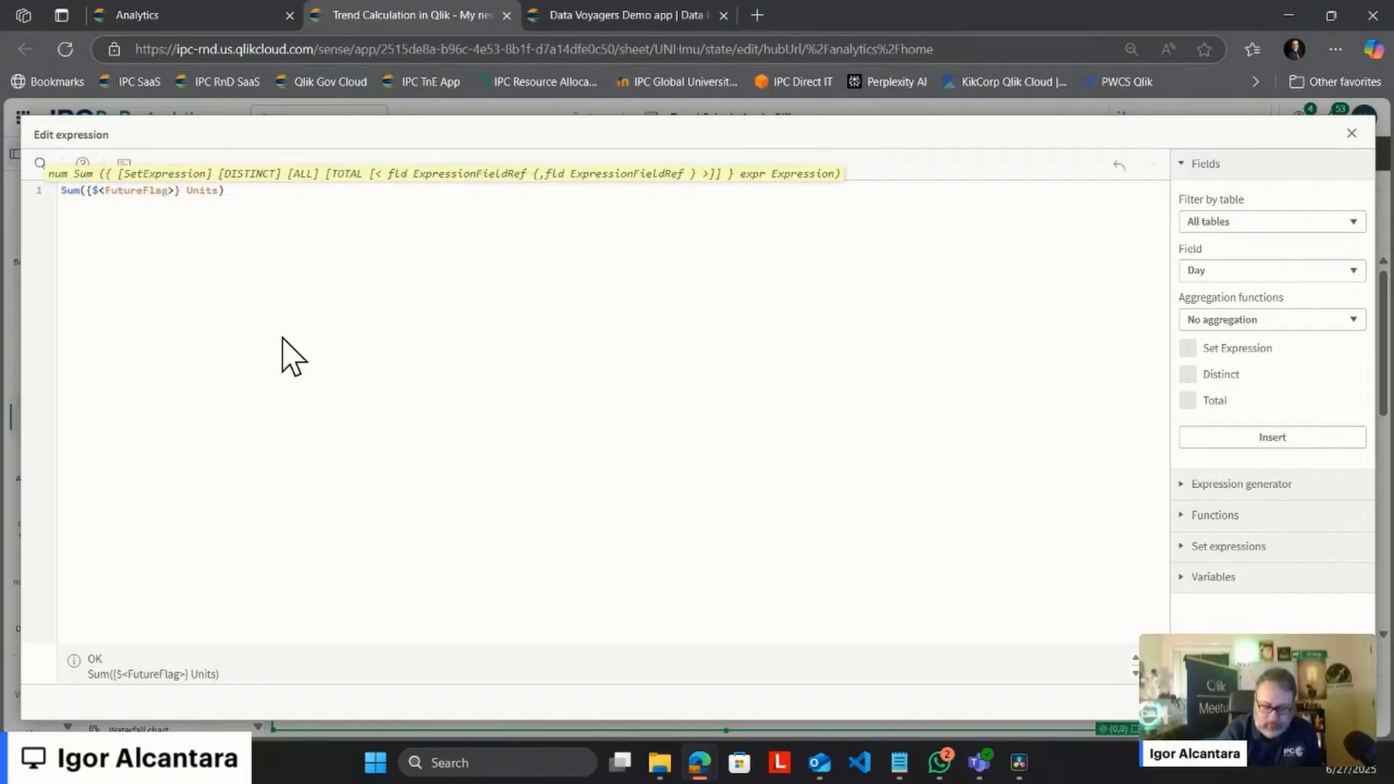
pyautogui.write('={0}')
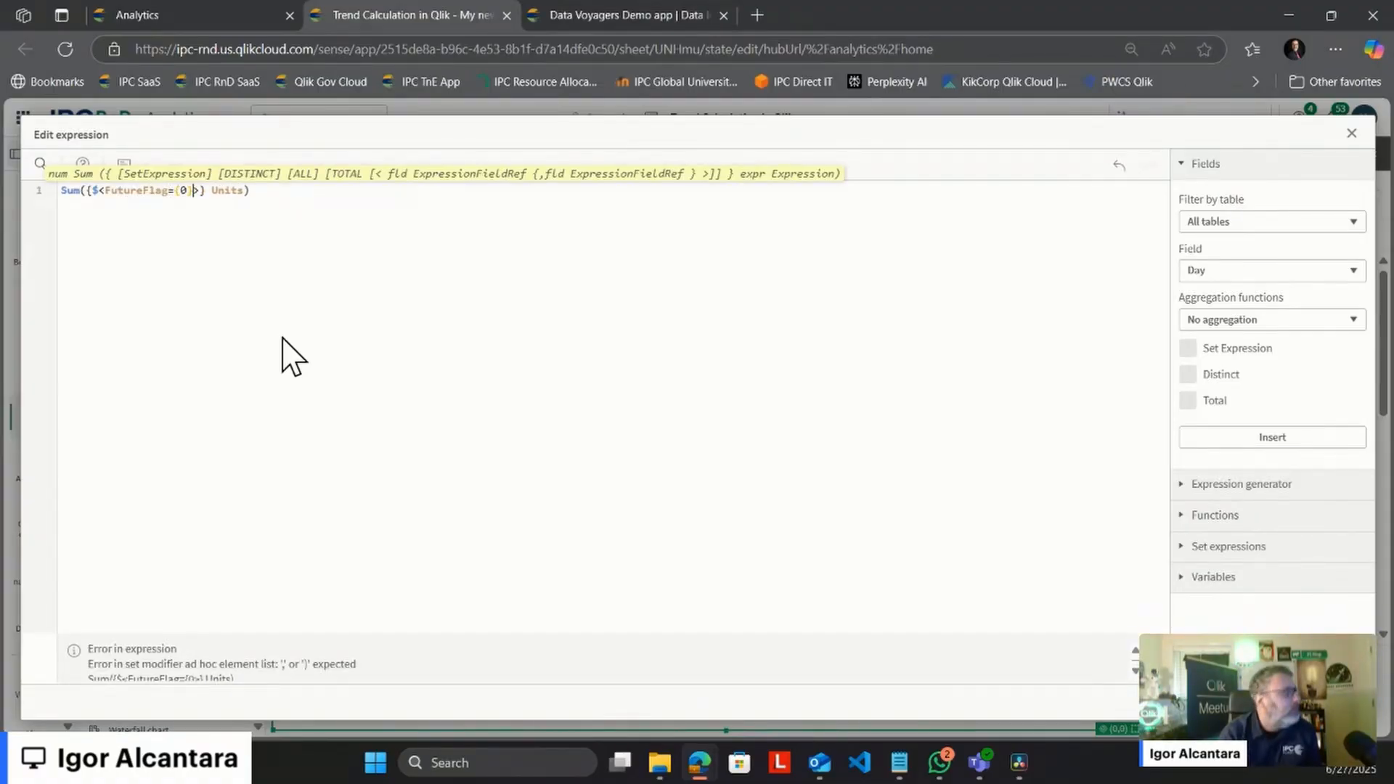
pyautogui.click(1340, 702)
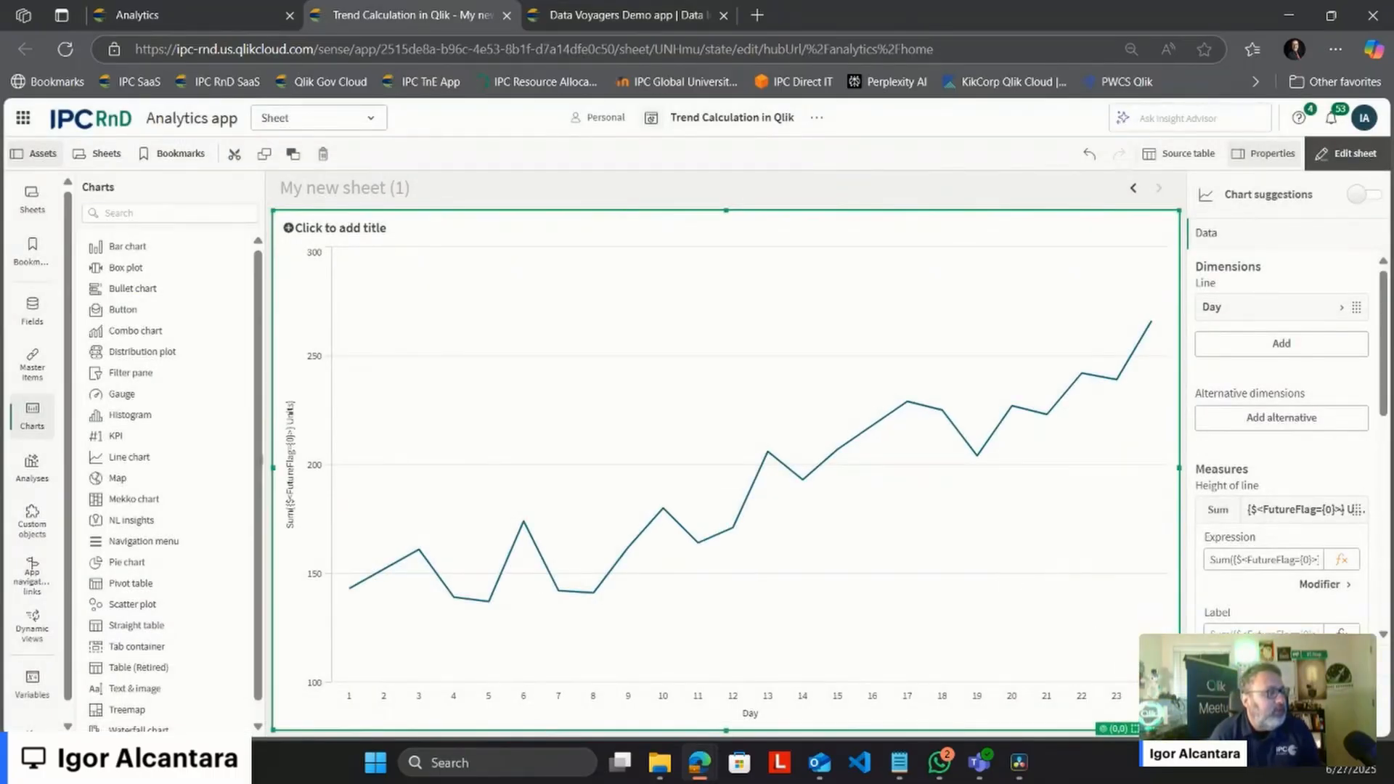
# Step: Check the zero-values option in the line chart's data handling settings, and return to its data settings
pyautogui.click(1239, 687)
pyautogui.click(1224, 330)
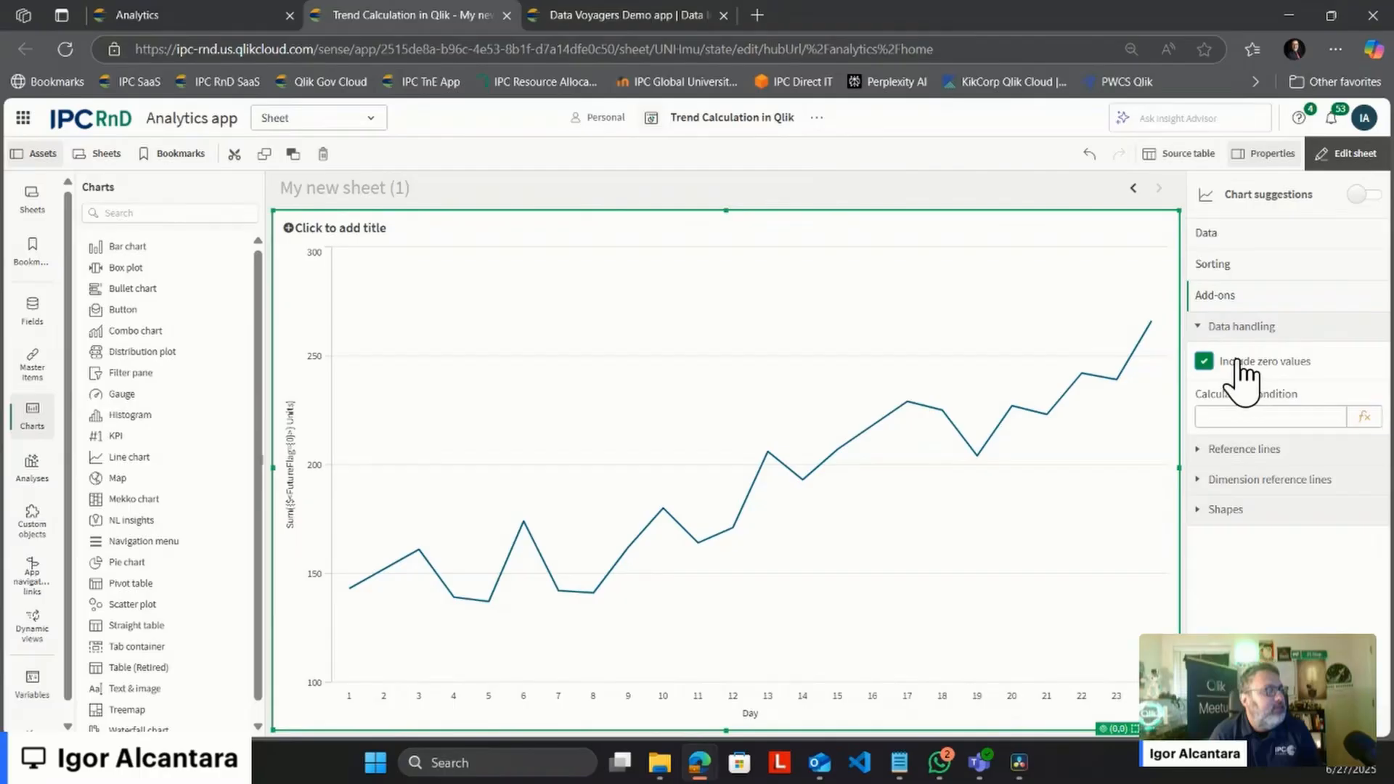
pyautogui.click(1242, 327)
pyautogui.click(1207, 234)
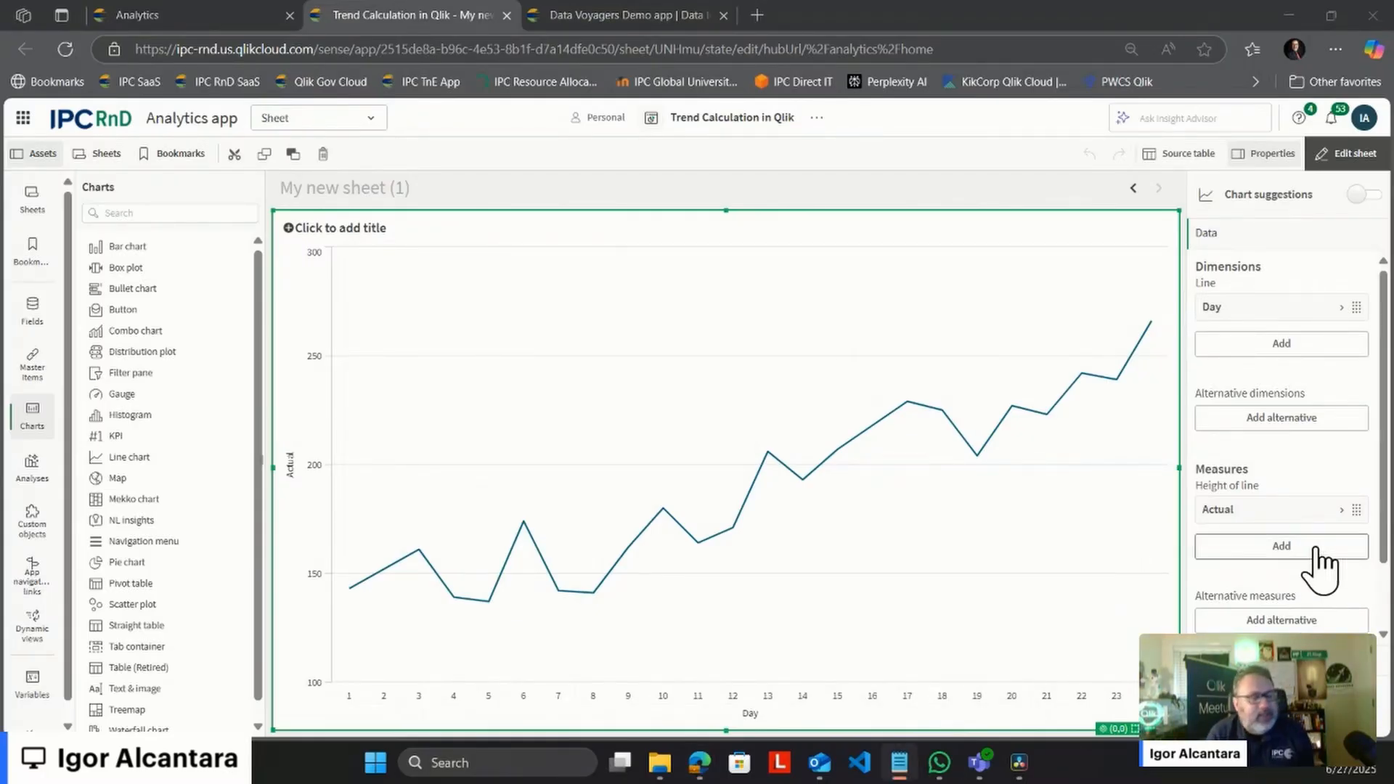
# Step: Add a second measure to the line chart with the expression RangeAvg(Above(Sum(Units), 0, 14))
pyautogui.click(1273, 549)
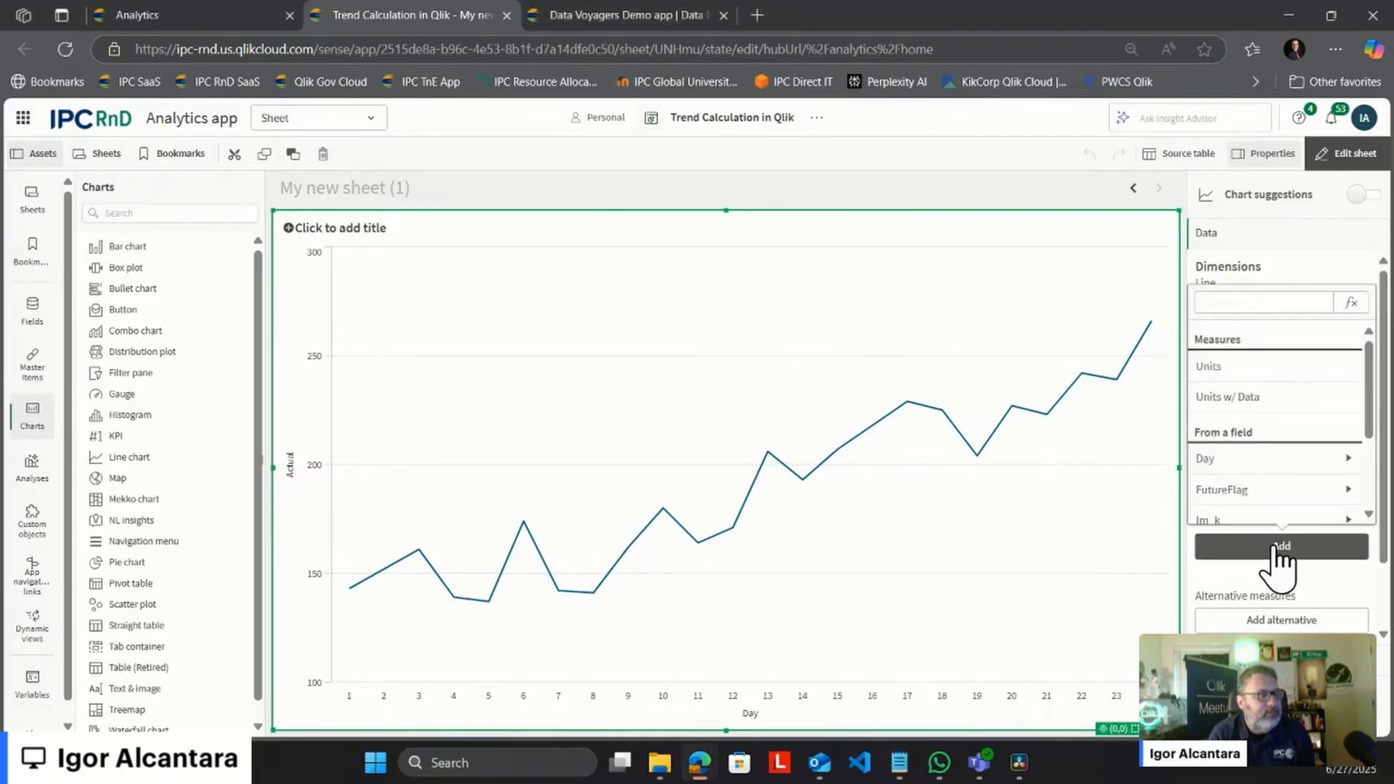
pyautogui.click(1350, 304)
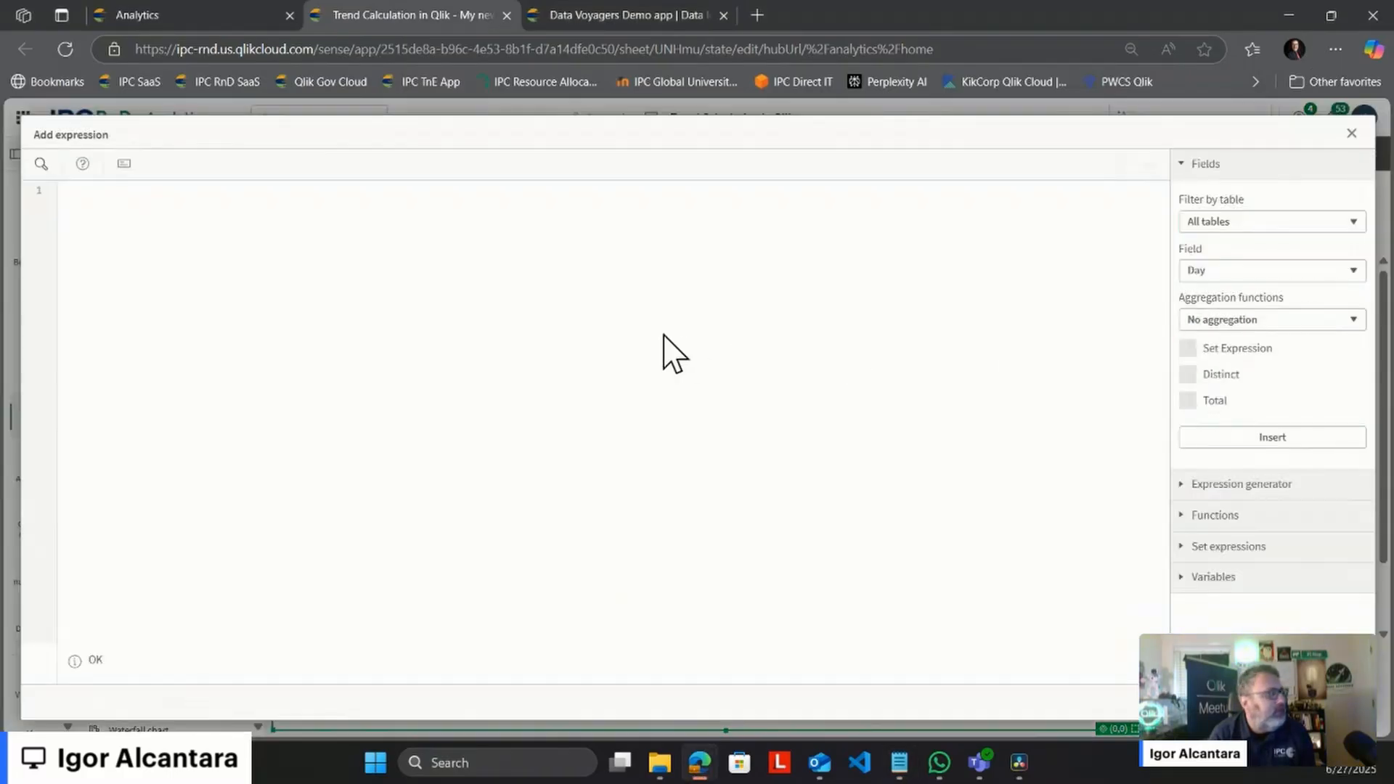
pyautogui.write('RangeAvg(Above(Sum(Units), 0, 14))')
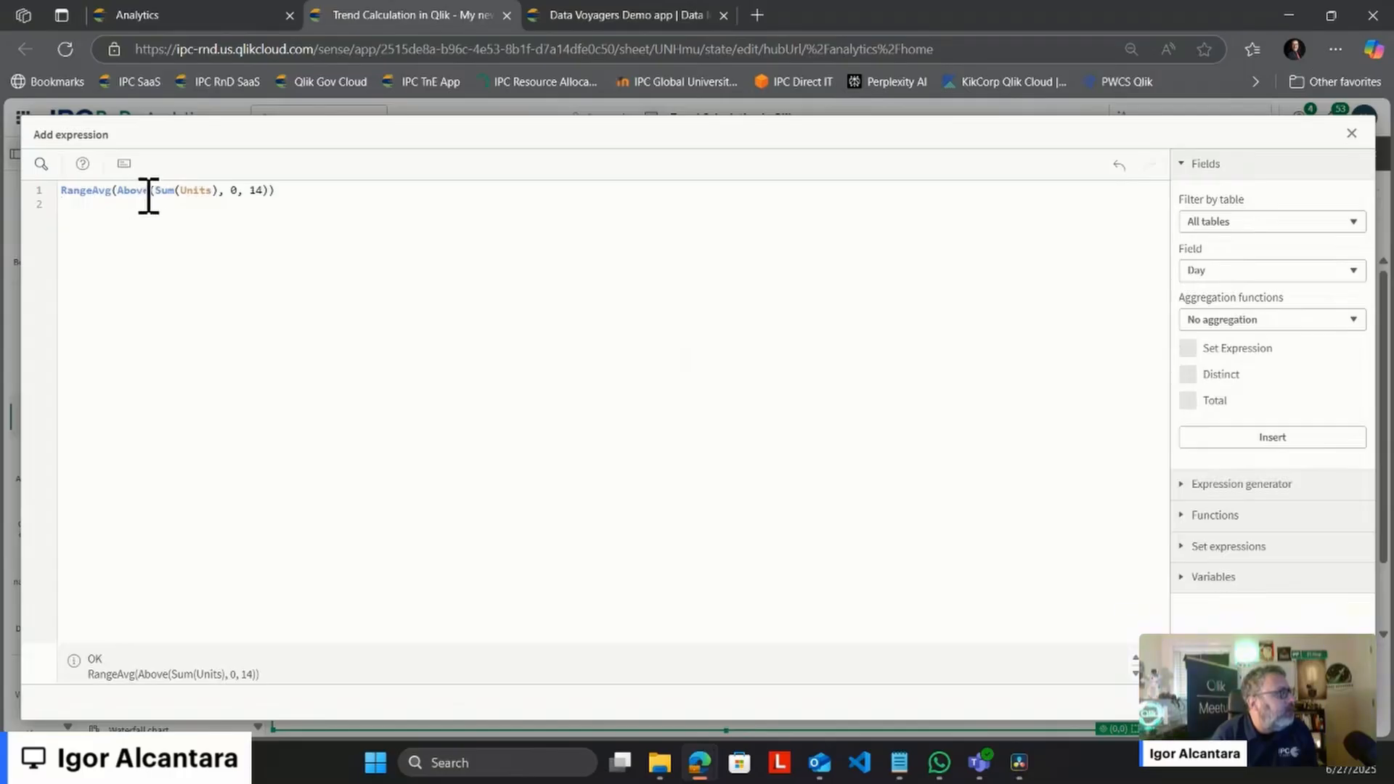
pyautogui.moveTo(156, 191); pyautogui.dragTo(222, 196)
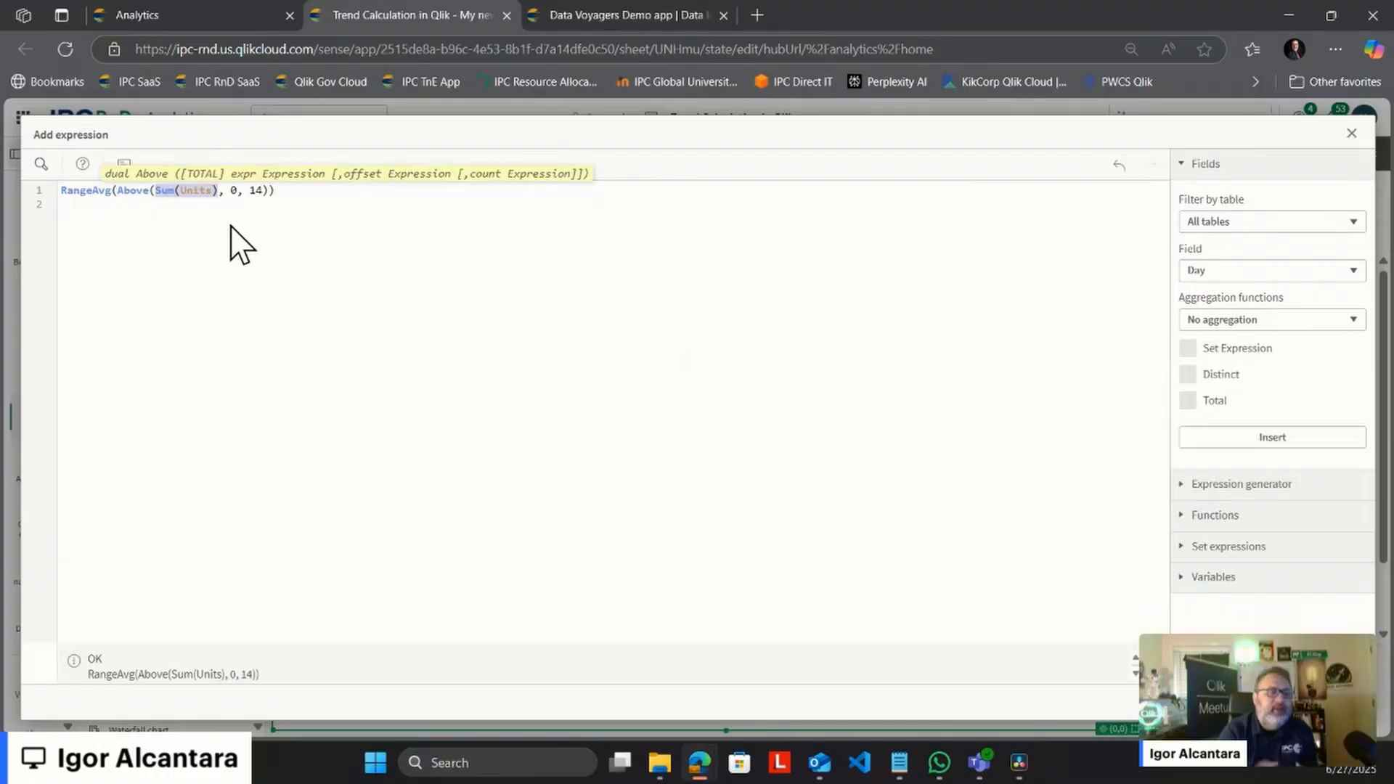
pyautogui.doubleClick(138, 190)
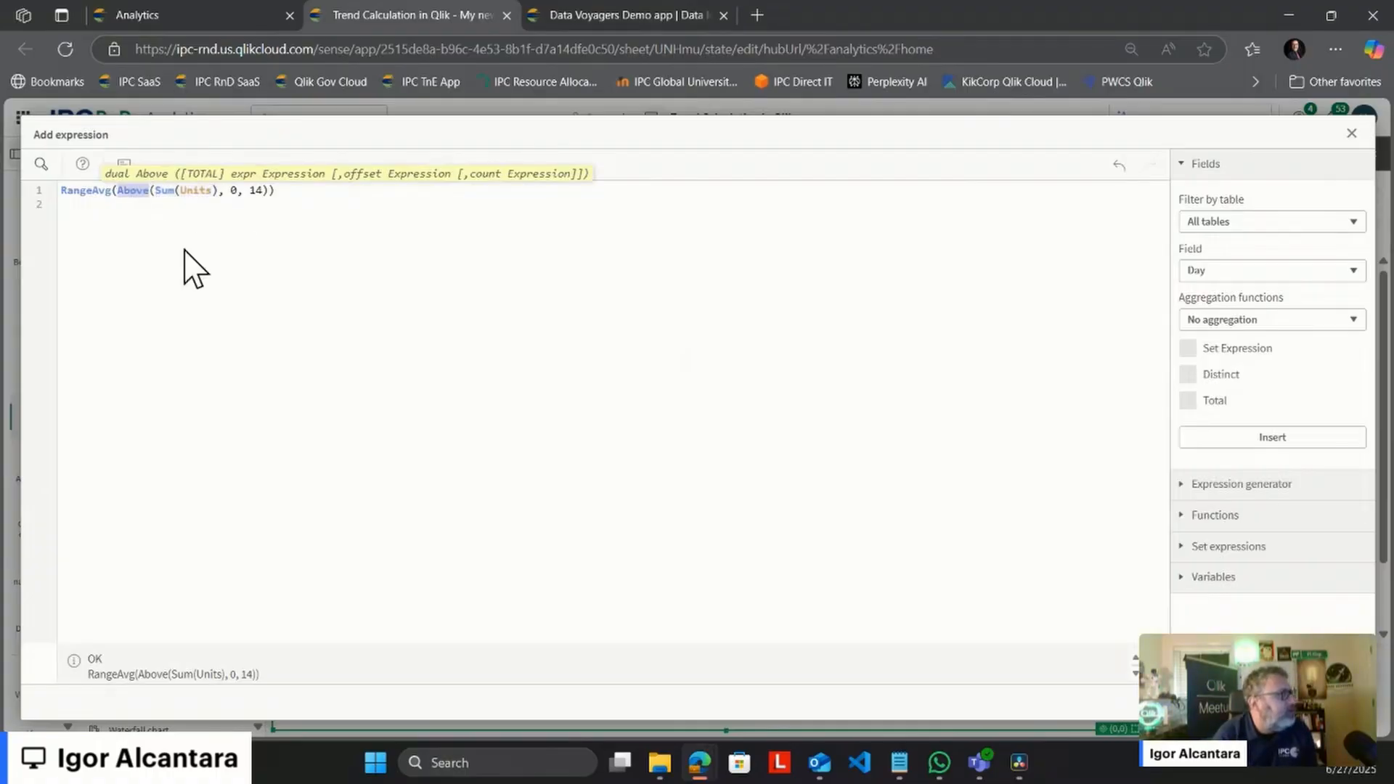
pyautogui.click(243, 191)
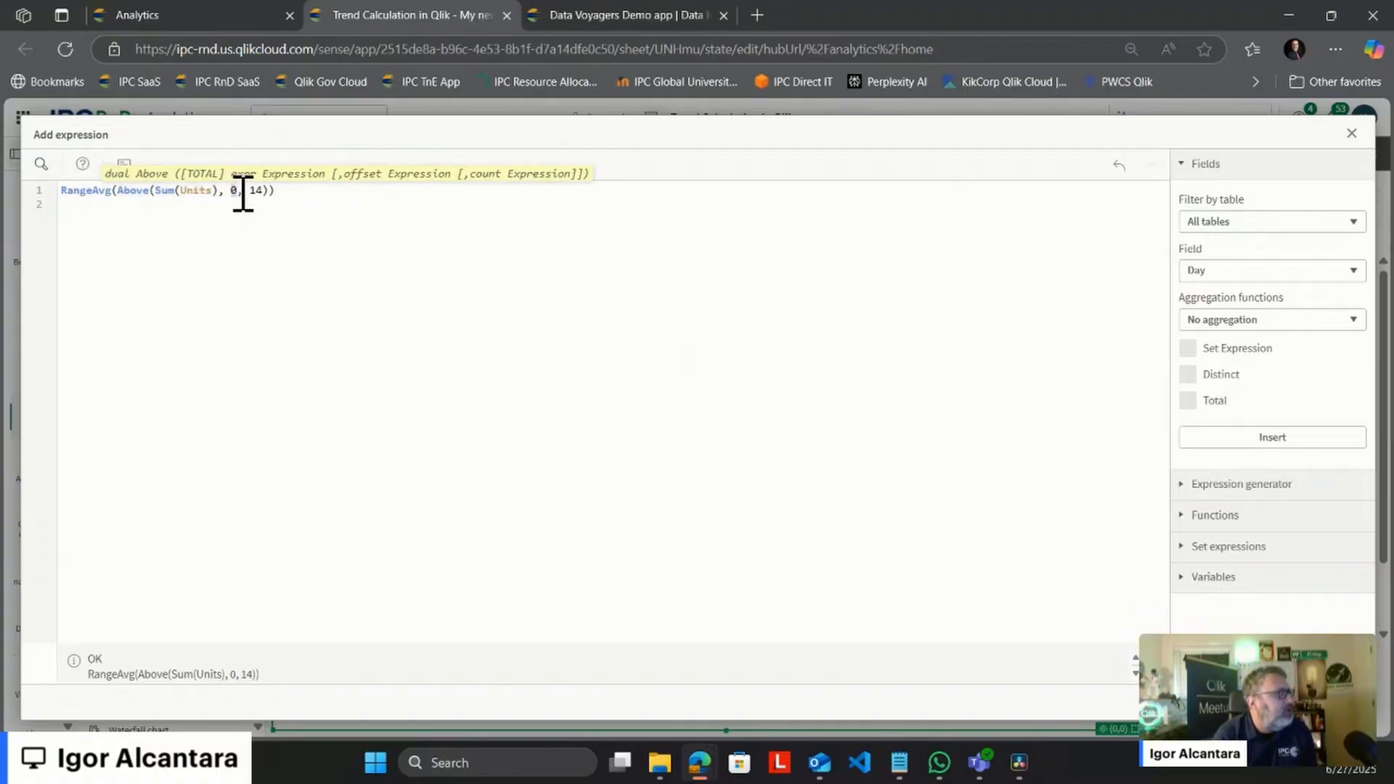
pyautogui.doubleClick(256, 191)
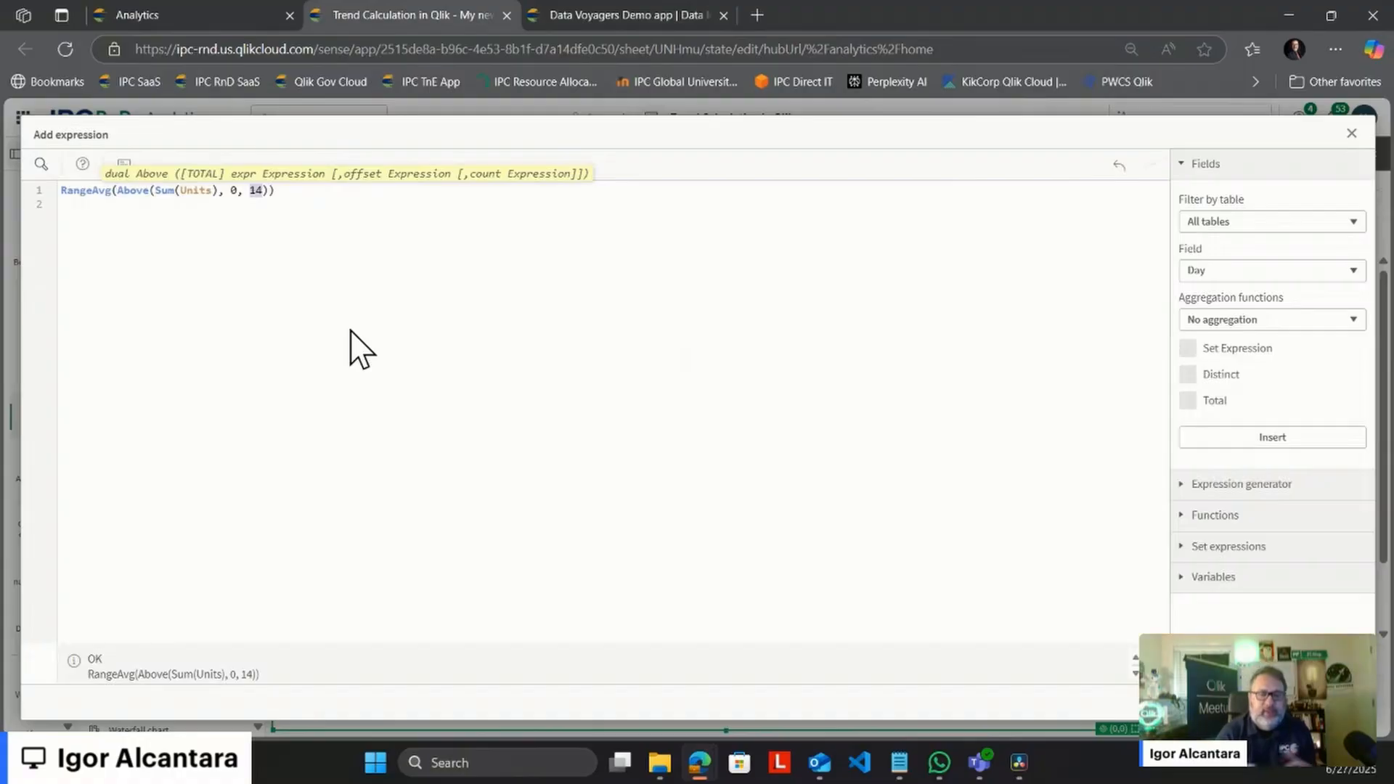
pyautogui.click(350, 332)
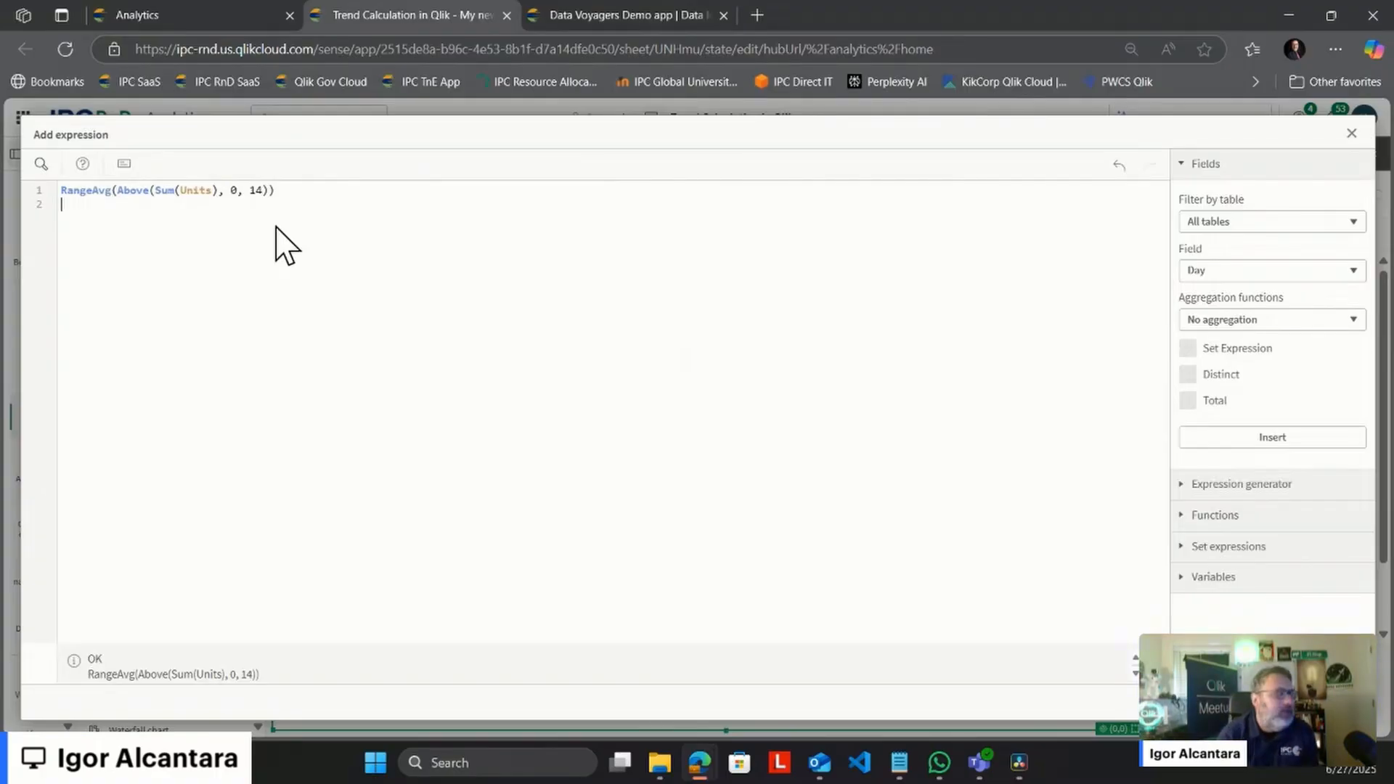
pyautogui.doubleClick(66, 192)
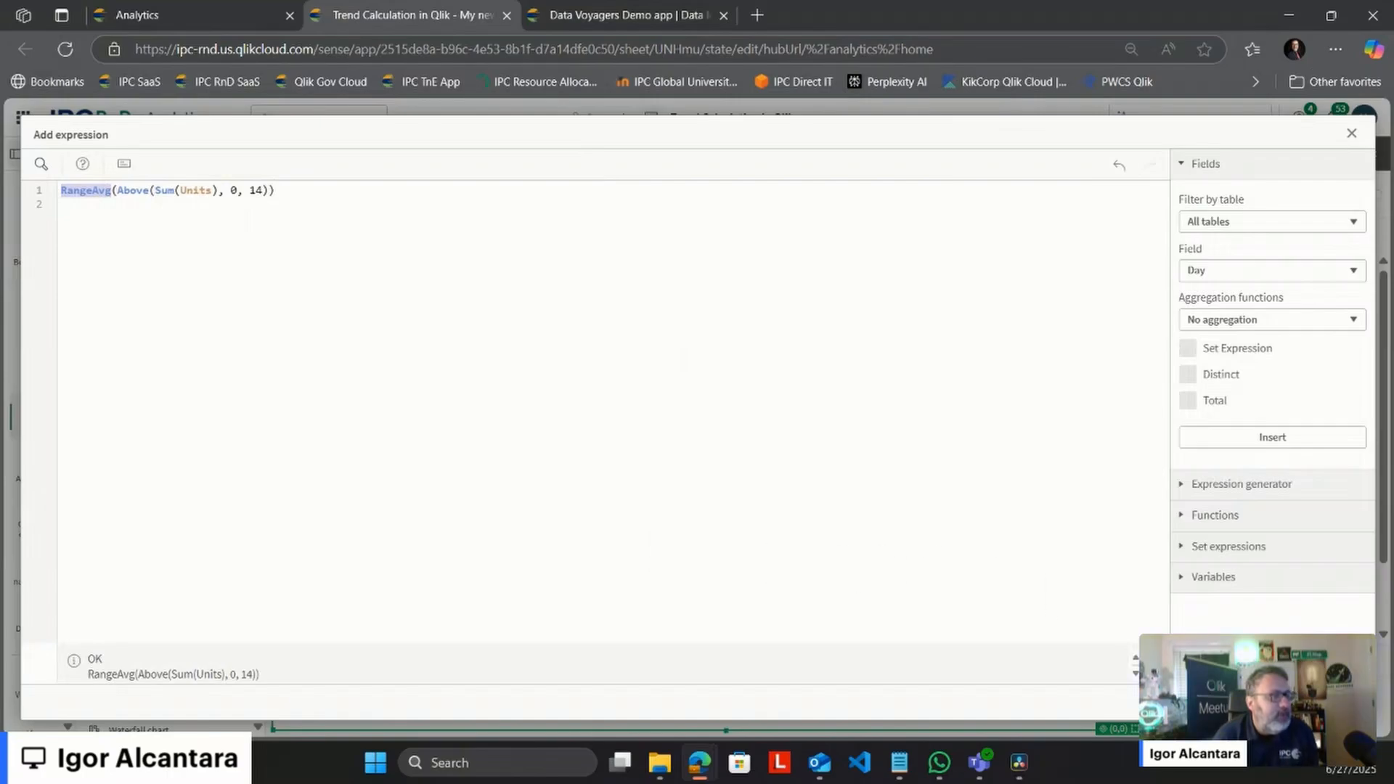
pyautogui.click(1338, 703)
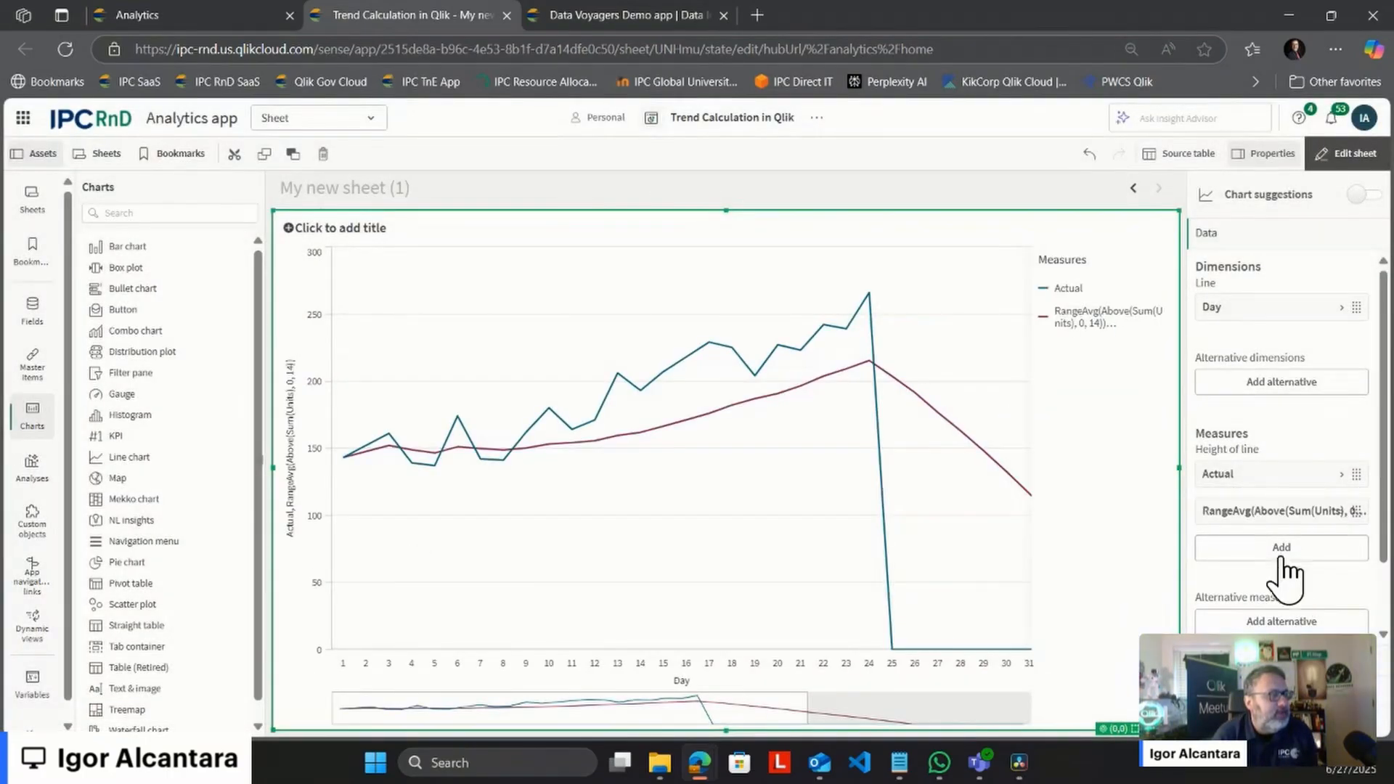
# Step: Label the RangeAvg measure Trend
pyautogui.click(1282, 520)
pyautogui.click(1280, 558)
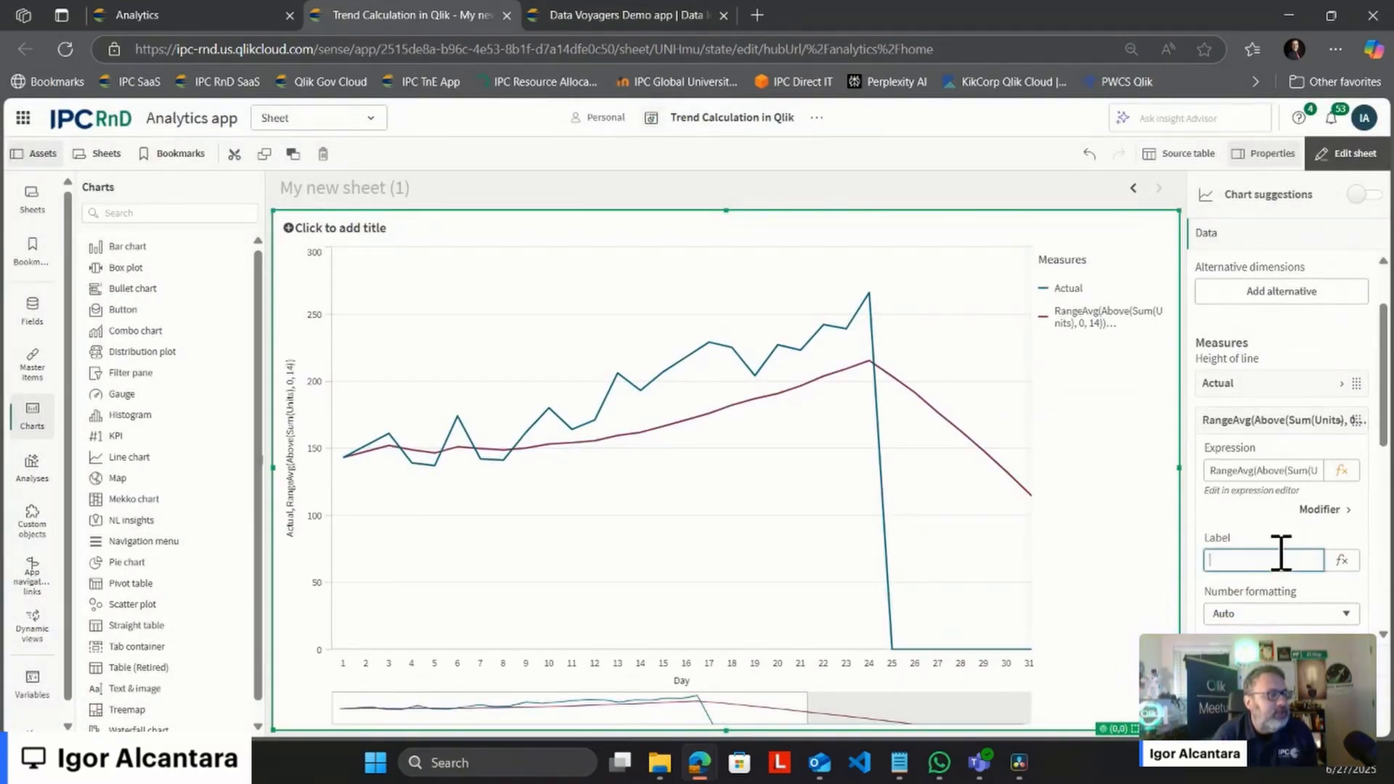
pyautogui.write('Tre')
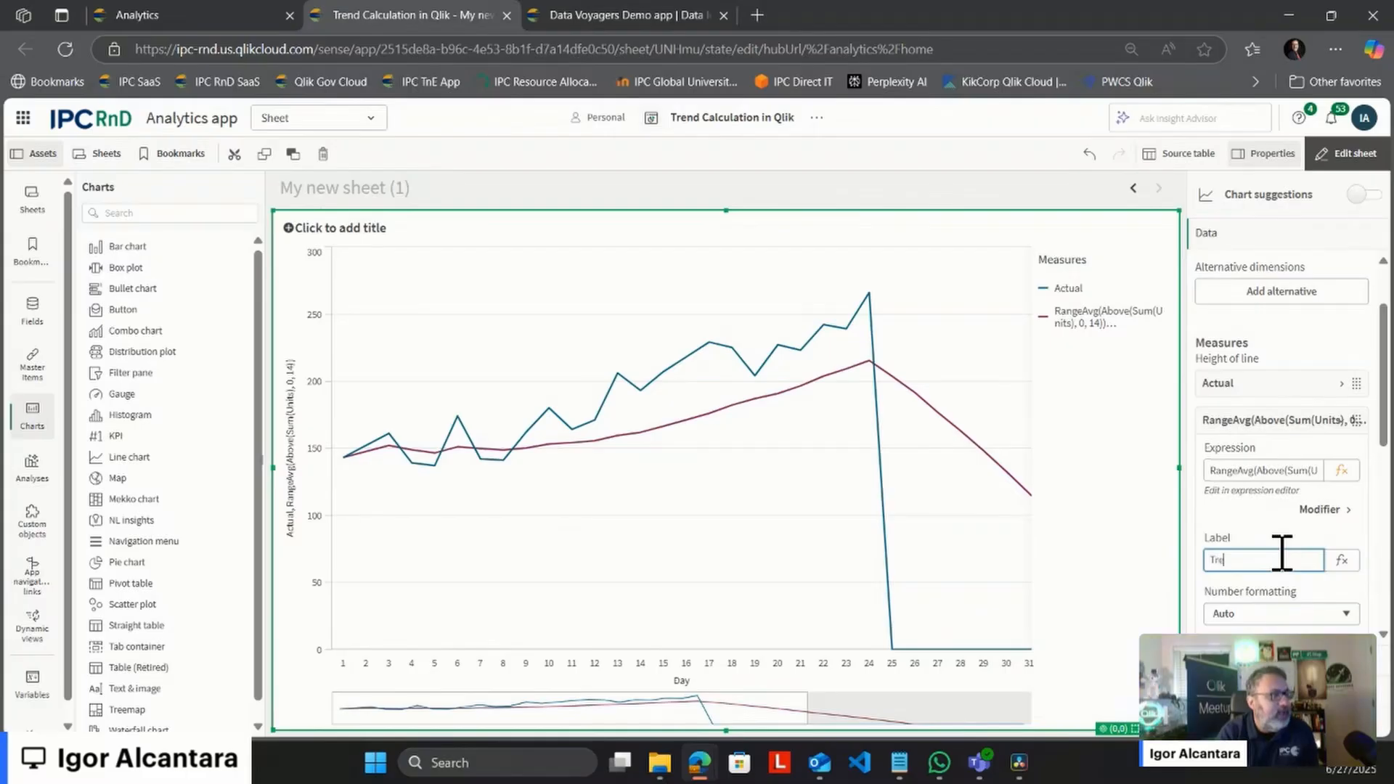
pyautogui.write('nd')
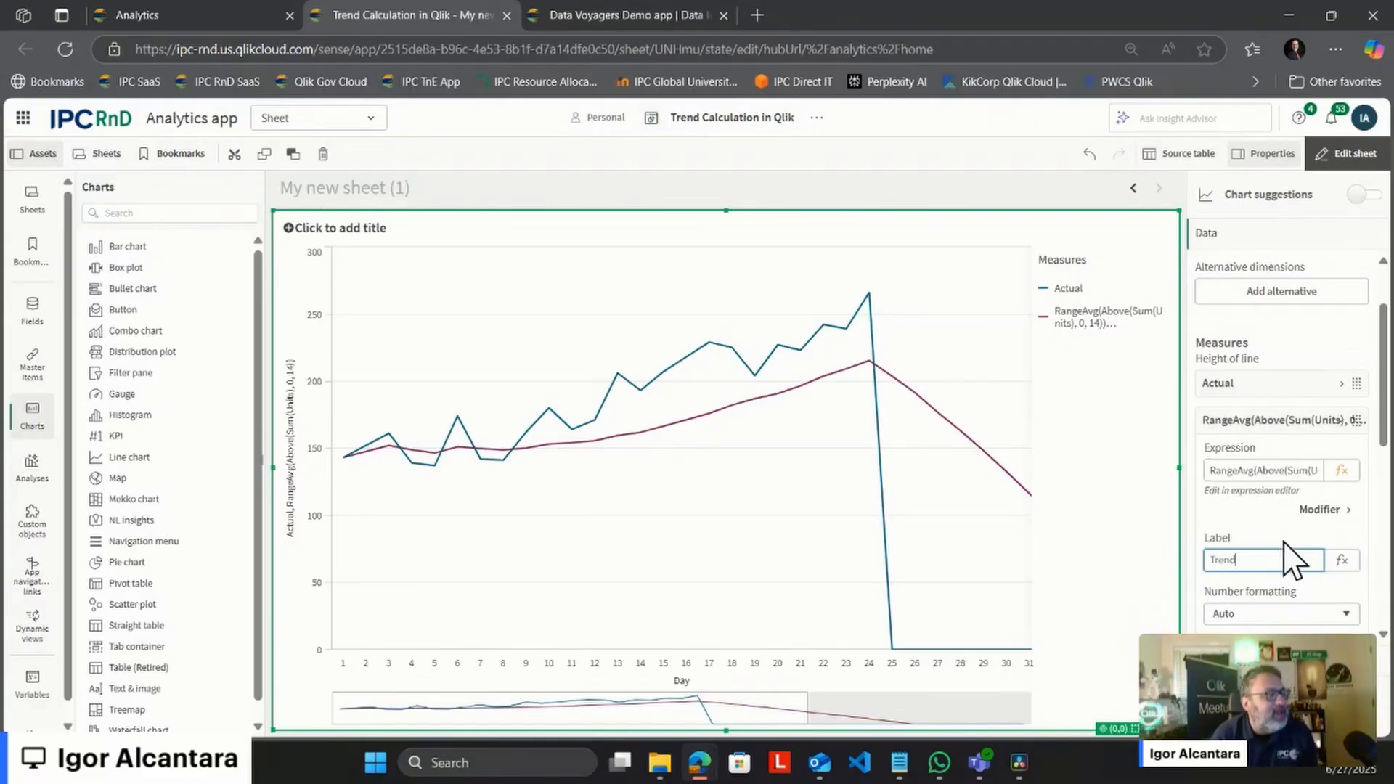
pyautogui.press('Return')
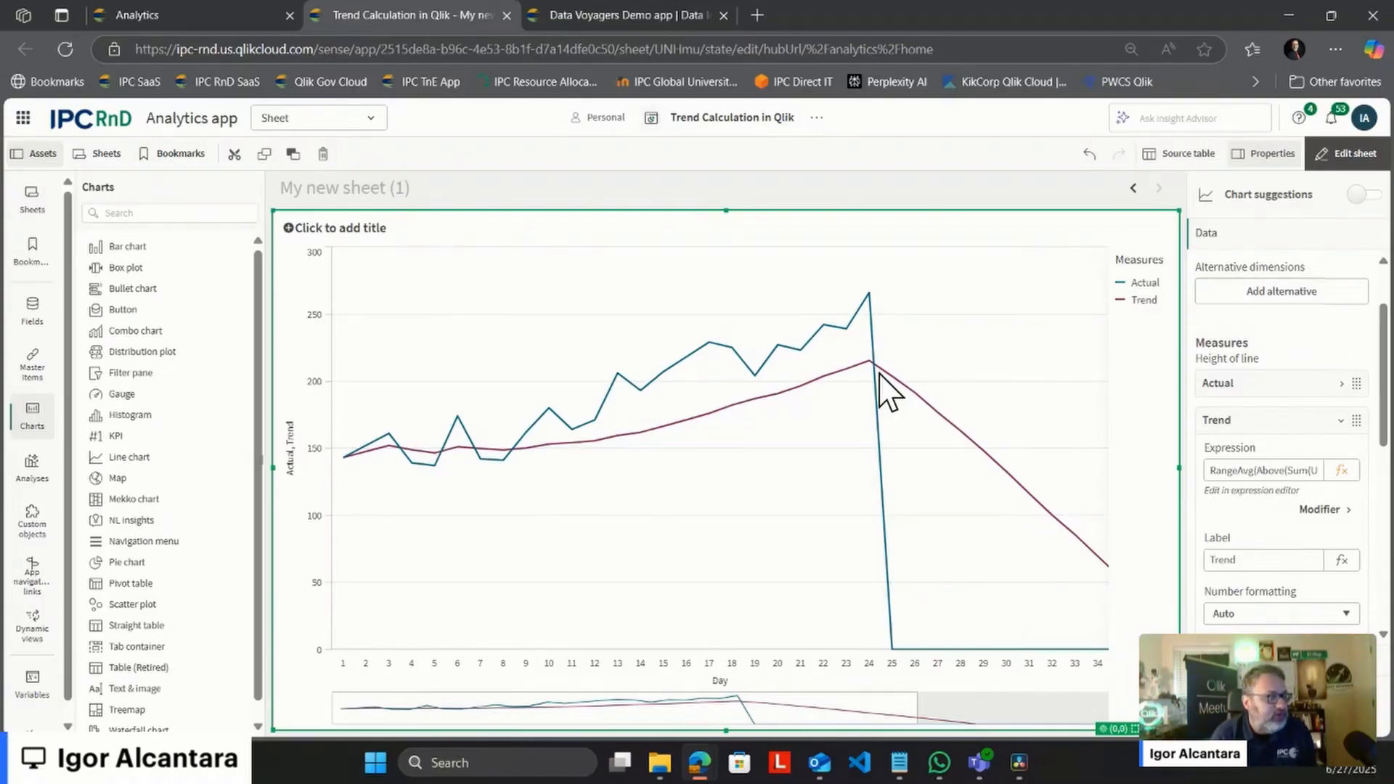
# Step: Review the Sum(Units) and Above parts of the Trend measure's expression without changing it
pyautogui.click(1342, 472)
pyautogui.click(176, 193)
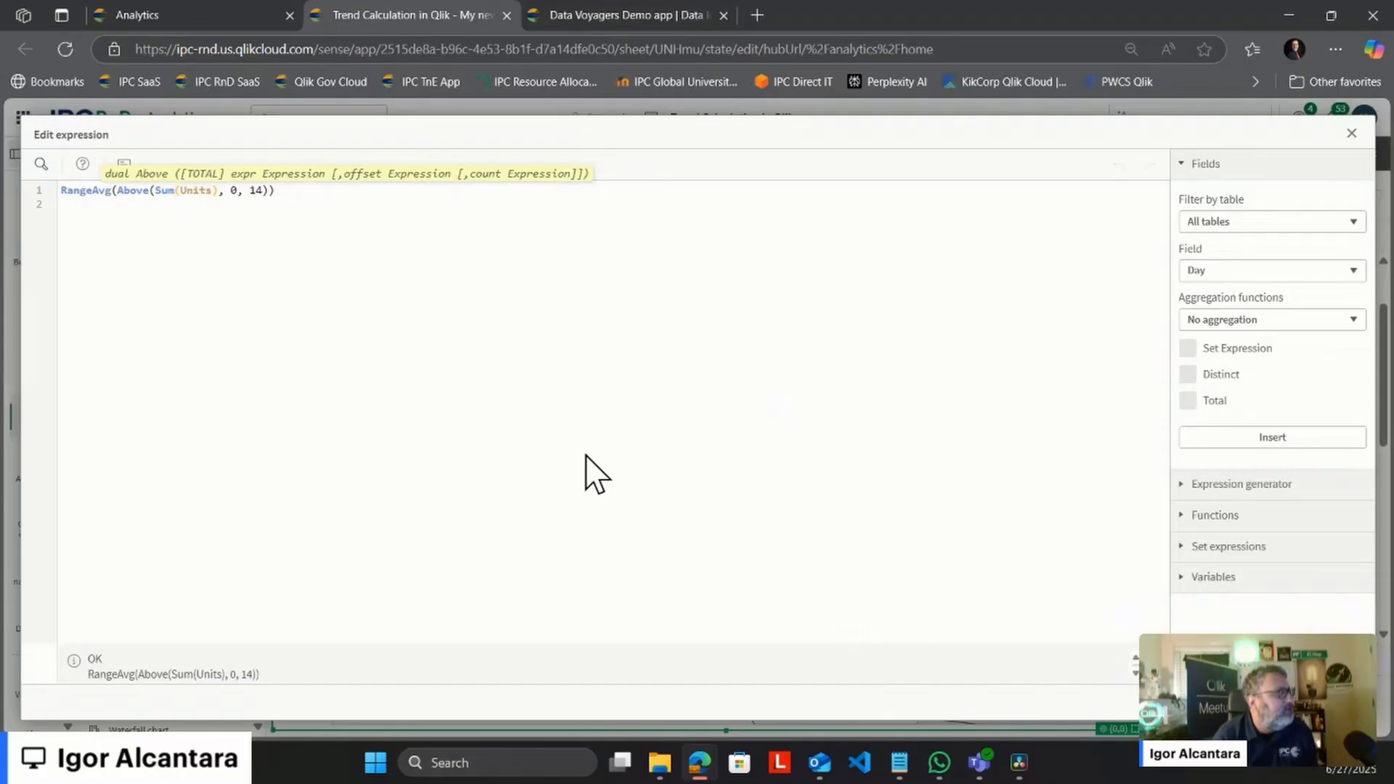
pyautogui.moveTo(155, 192); pyautogui.dragTo(222, 193)
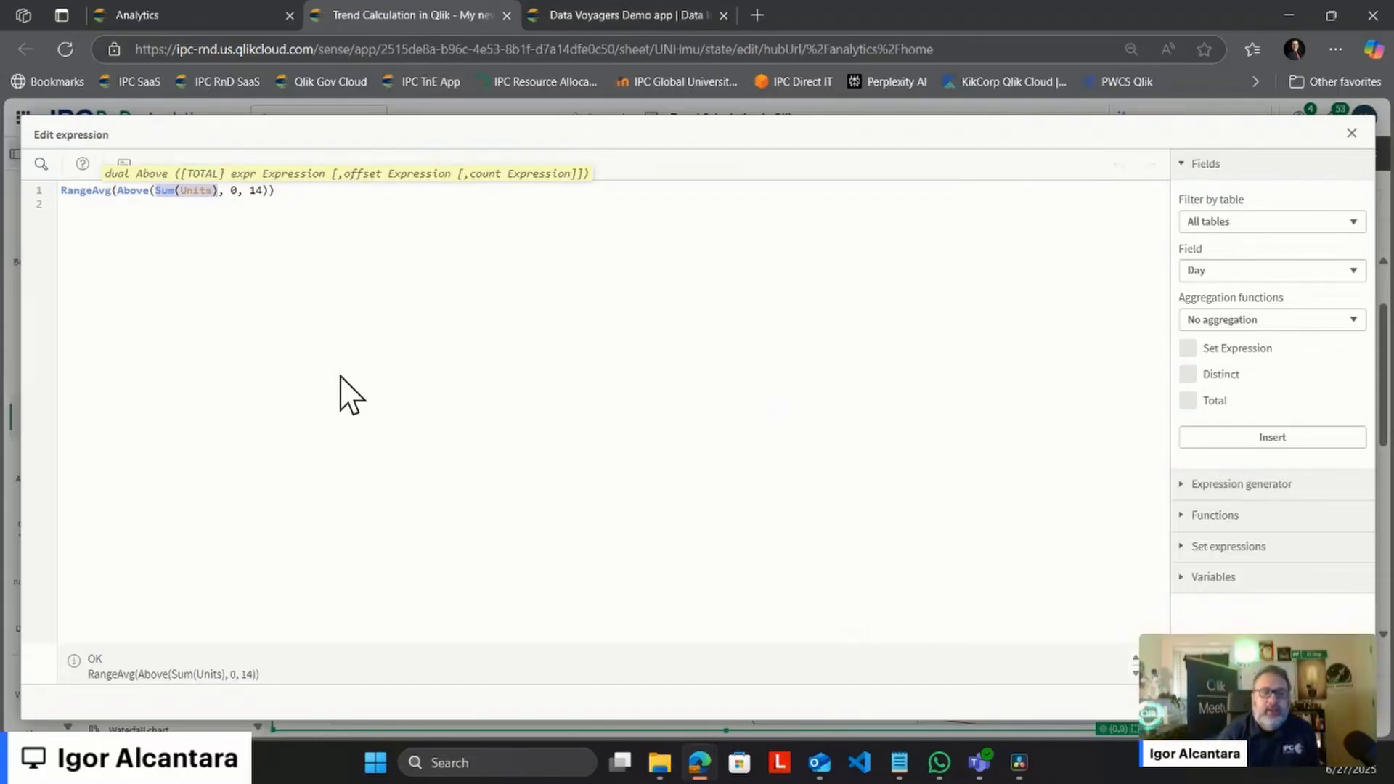
pyautogui.doubleClick(136, 191)
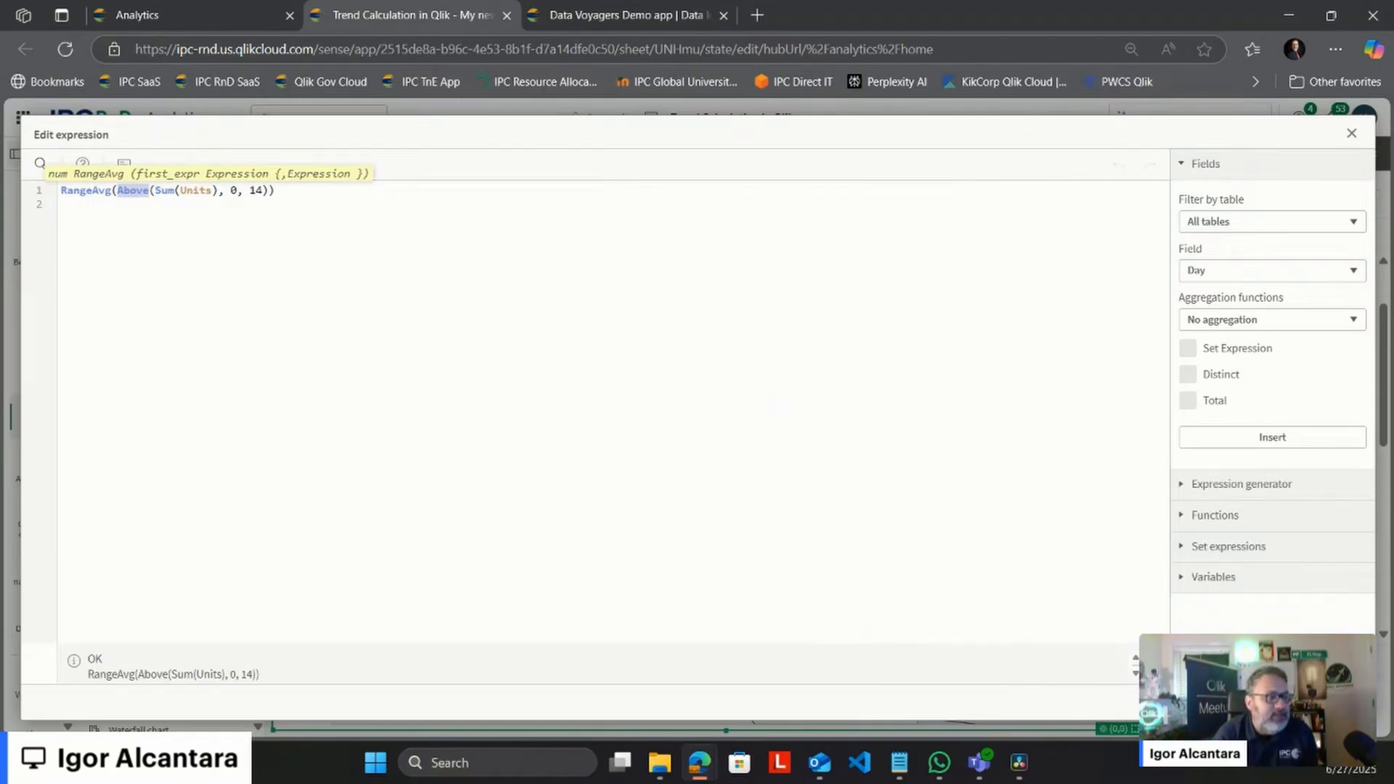
pyautogui.click(1337, 702)
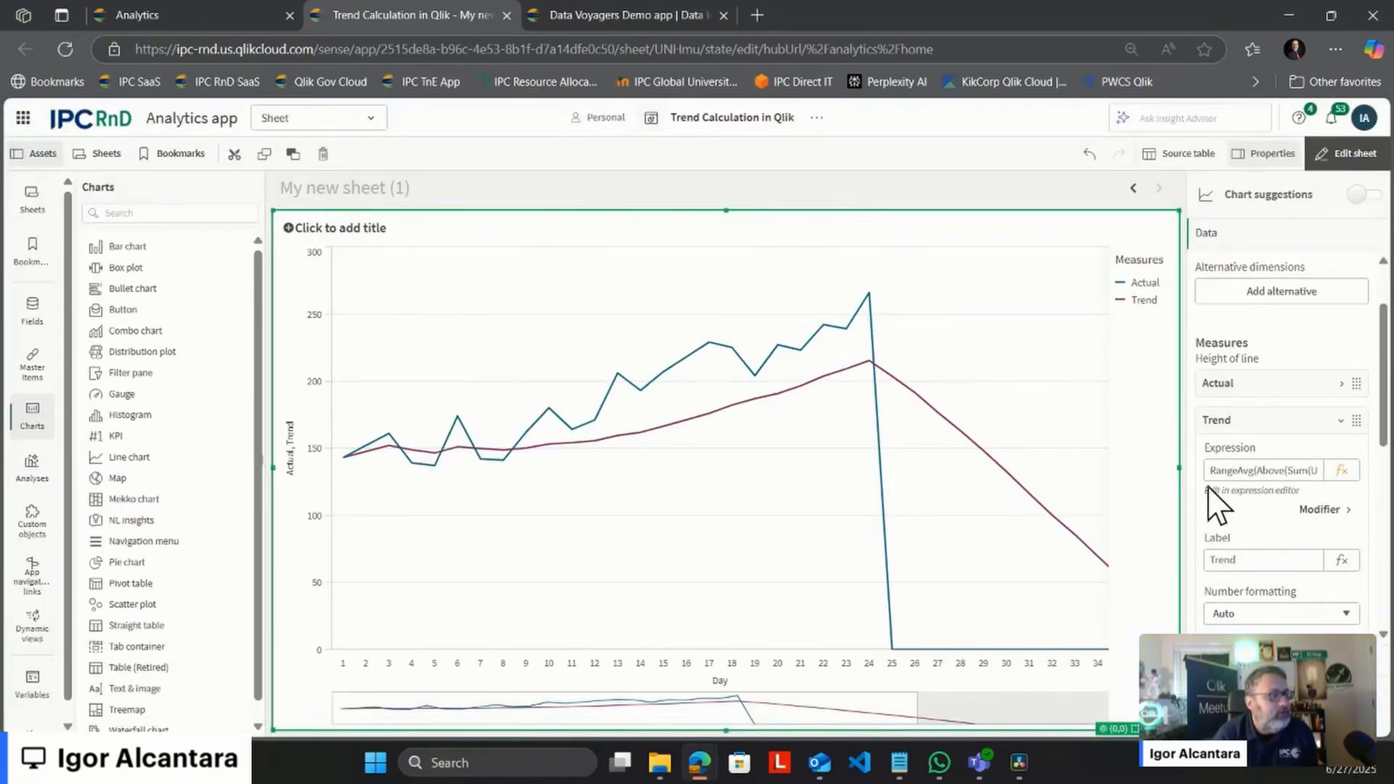
# Step: Replace the Trend measure's expression with If(FutureFlag = 1, RangeAvg(Above(TOTAL If(FutureFlag = 0, Sum(Units)), 0, $(vFutureDays) )) )
pyautogui.click(1341, 472)
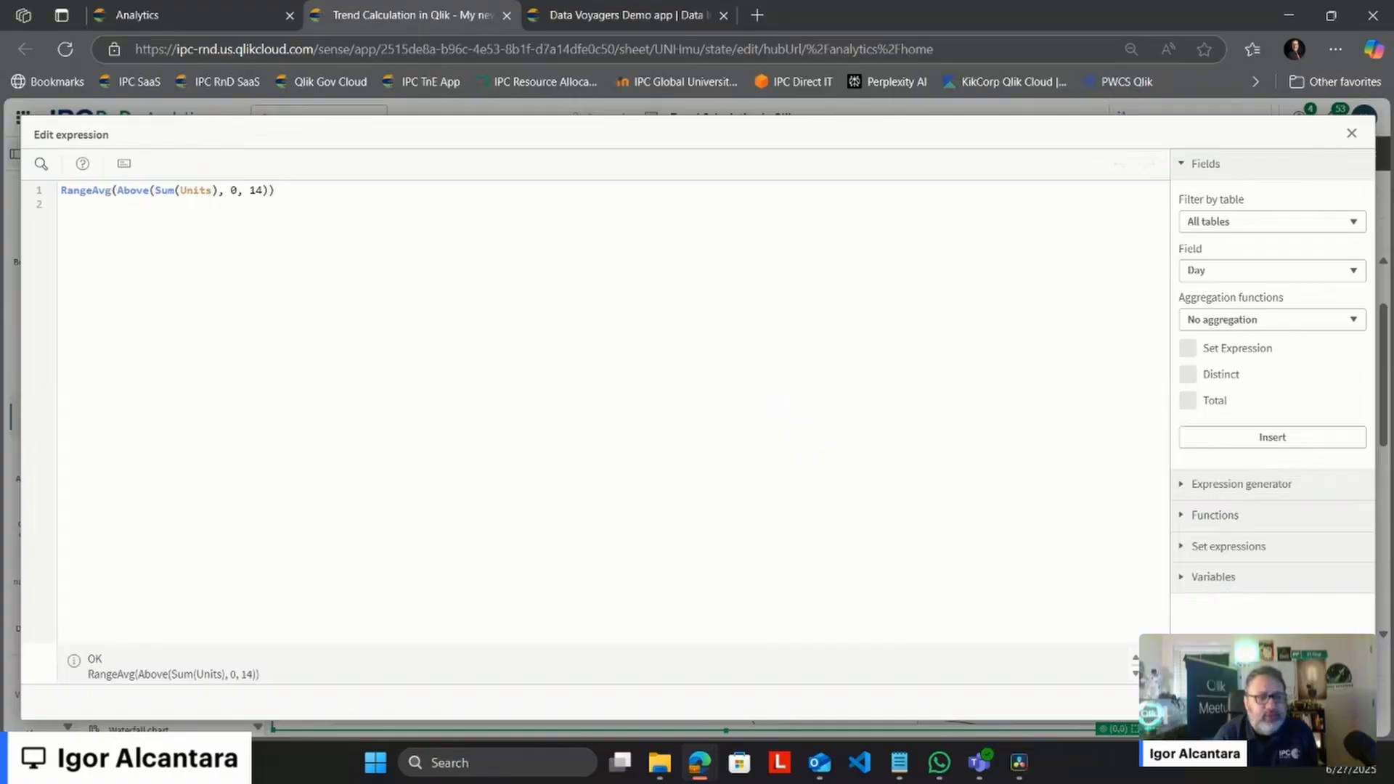
pyautogui.hotkey('alt', 'Tab')
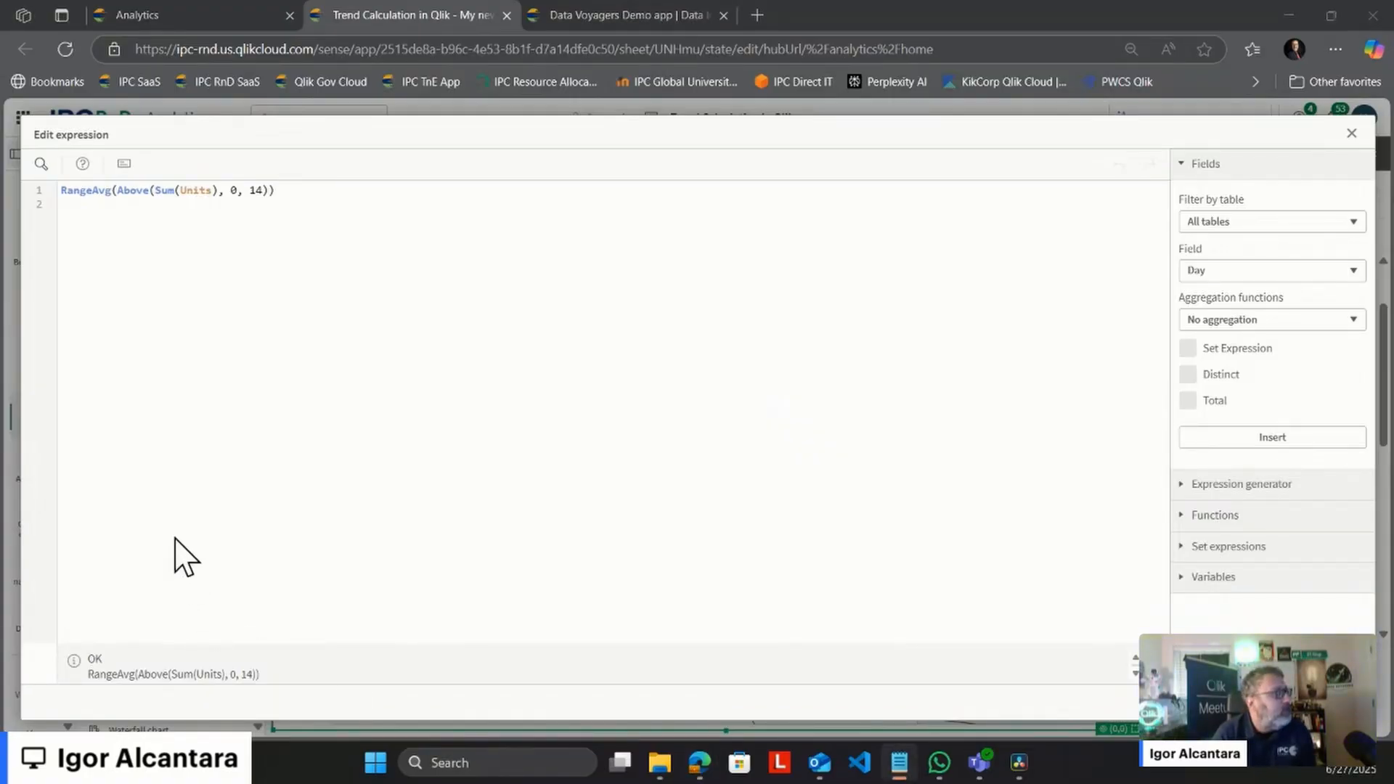
pyautogui.click(315, 271)
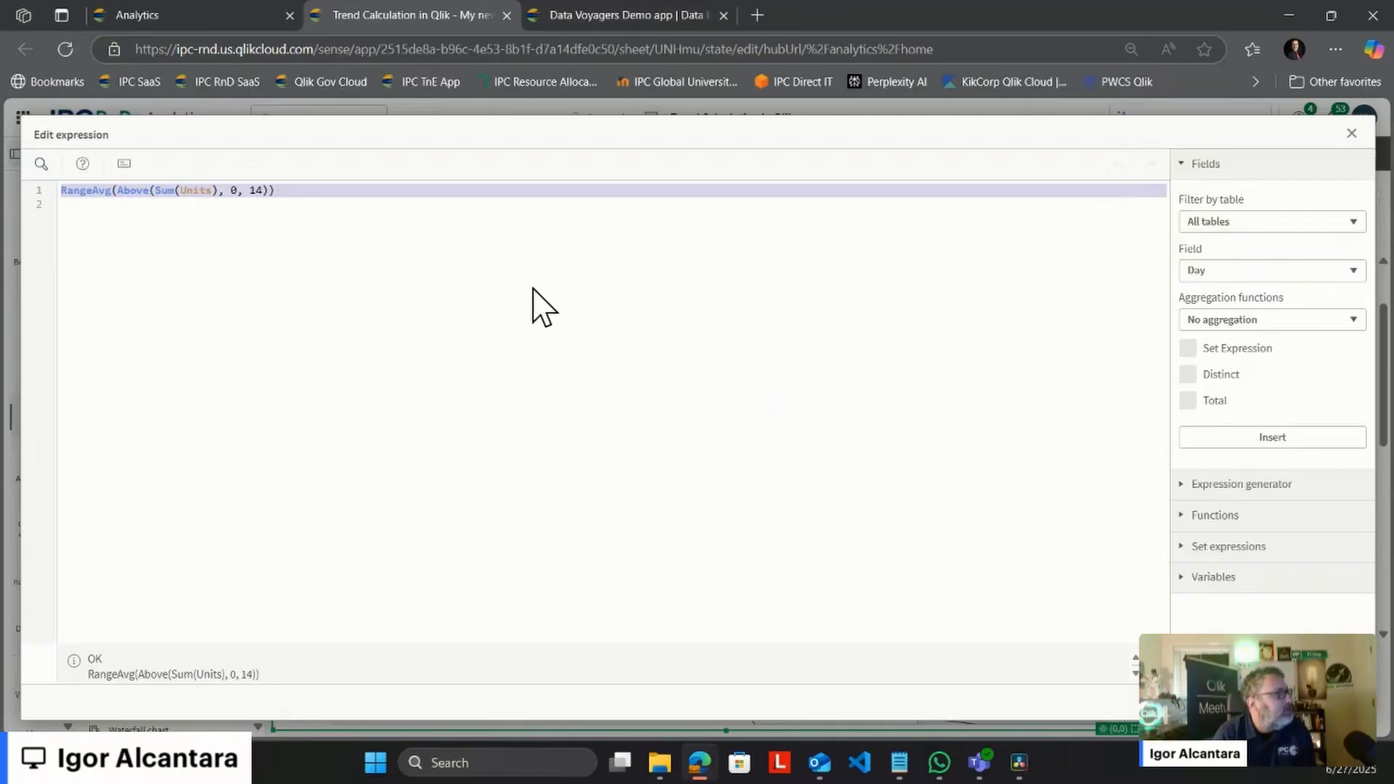
pyautogui.hotkey('ctrl', 'a')
pyautogui.write('If(FutureFlag = 1,     RangeAvg(Above(TOTAL         If(FutureFlag = 0, Sum(Units)), 0, $(vFutureDays) ))')
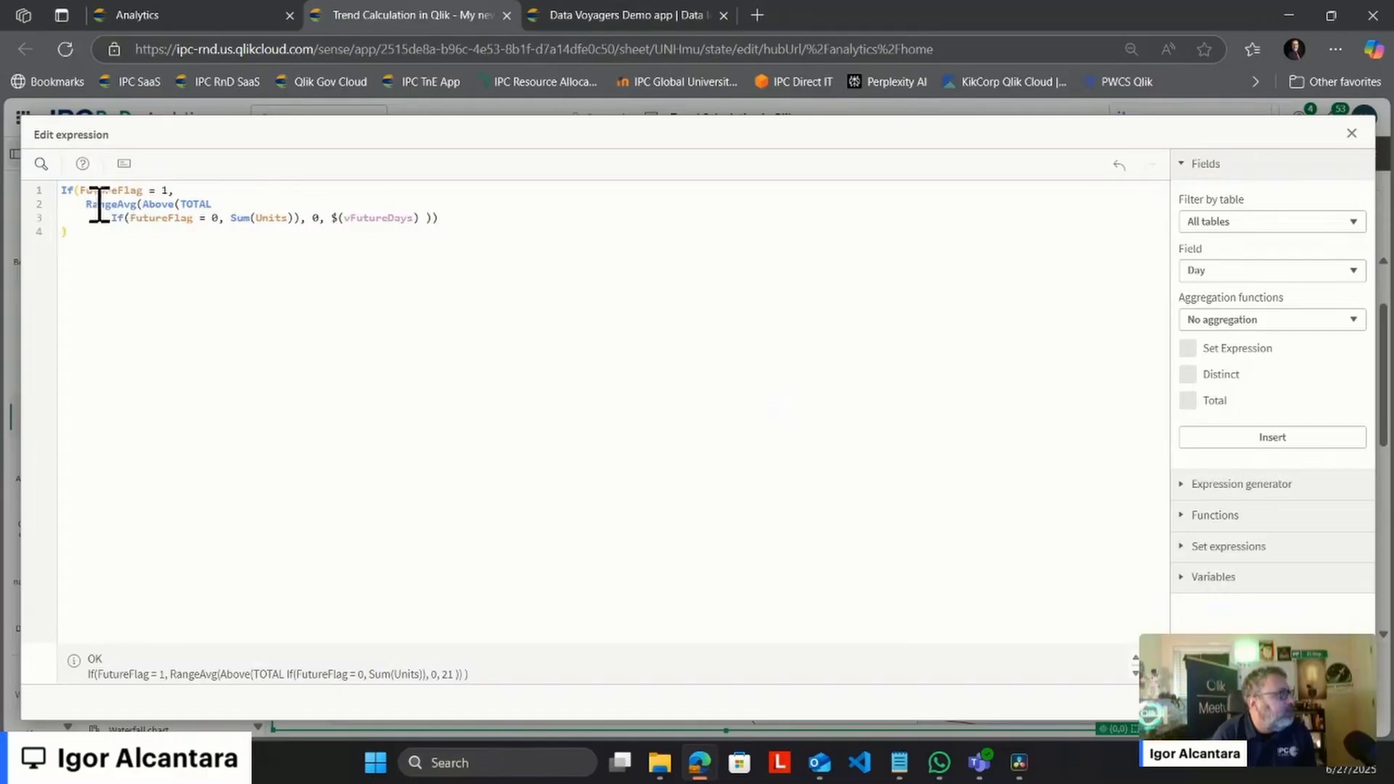
# Step: Review the FutureFlag condition, RangeAvg, Above, TOTAL and $(vFutureDays) parts of the Trend expression, and apply it to the chart
pyautogui.click(67, 193)
pyautogui.doubleClick(108, 191)
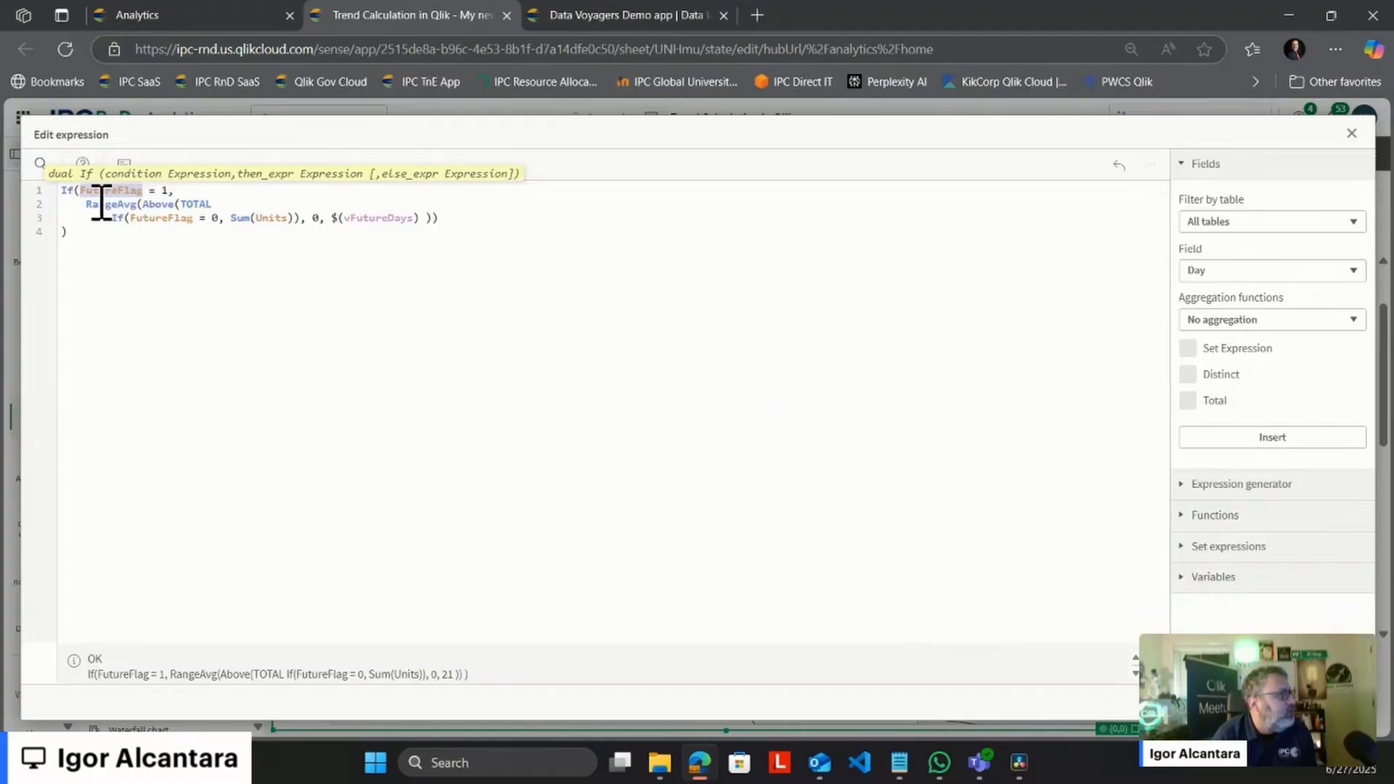
pyautogui.click(86, 209)
pyautogui.doubleClick(117, 205)
pyautogui.doubleClick(160, 206)
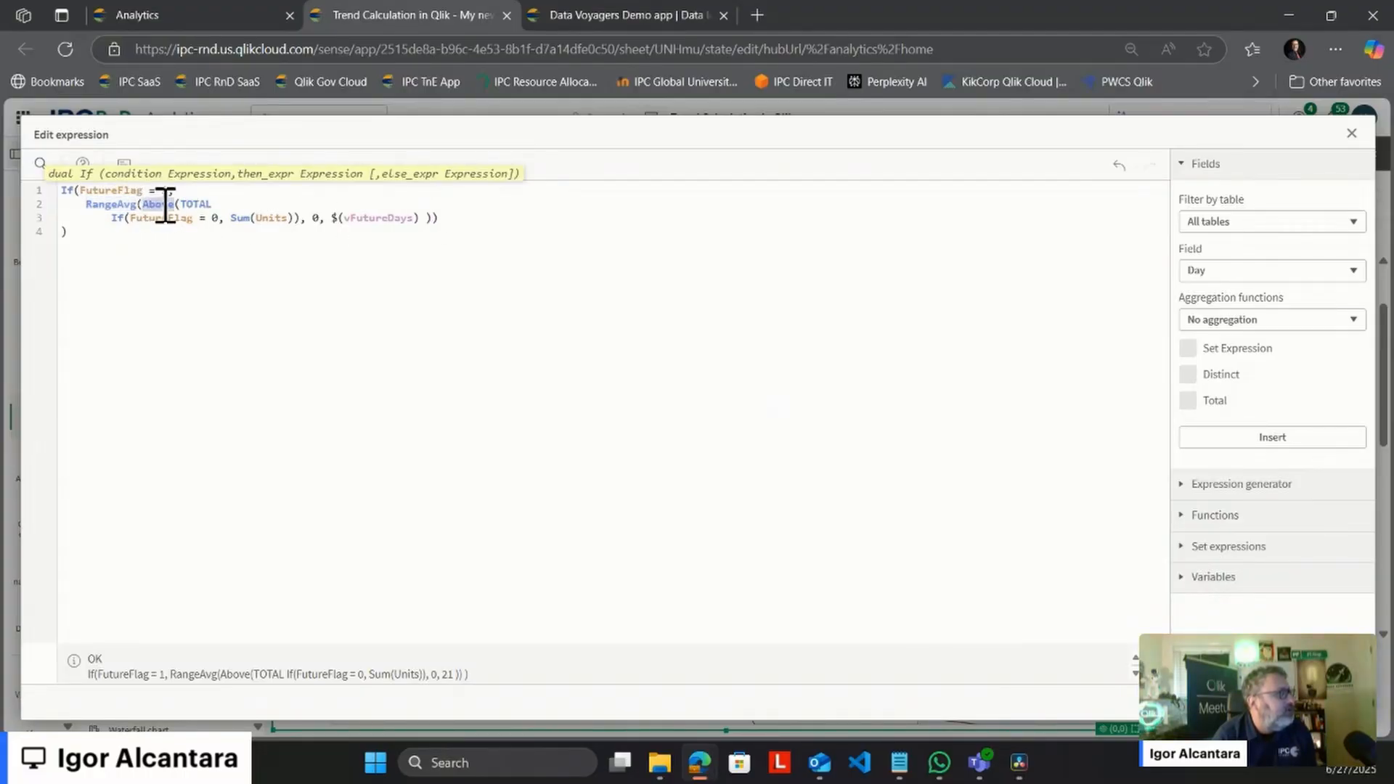
pyautogui.doubleClick(190, 205)
pyautogui.click(207, 294)
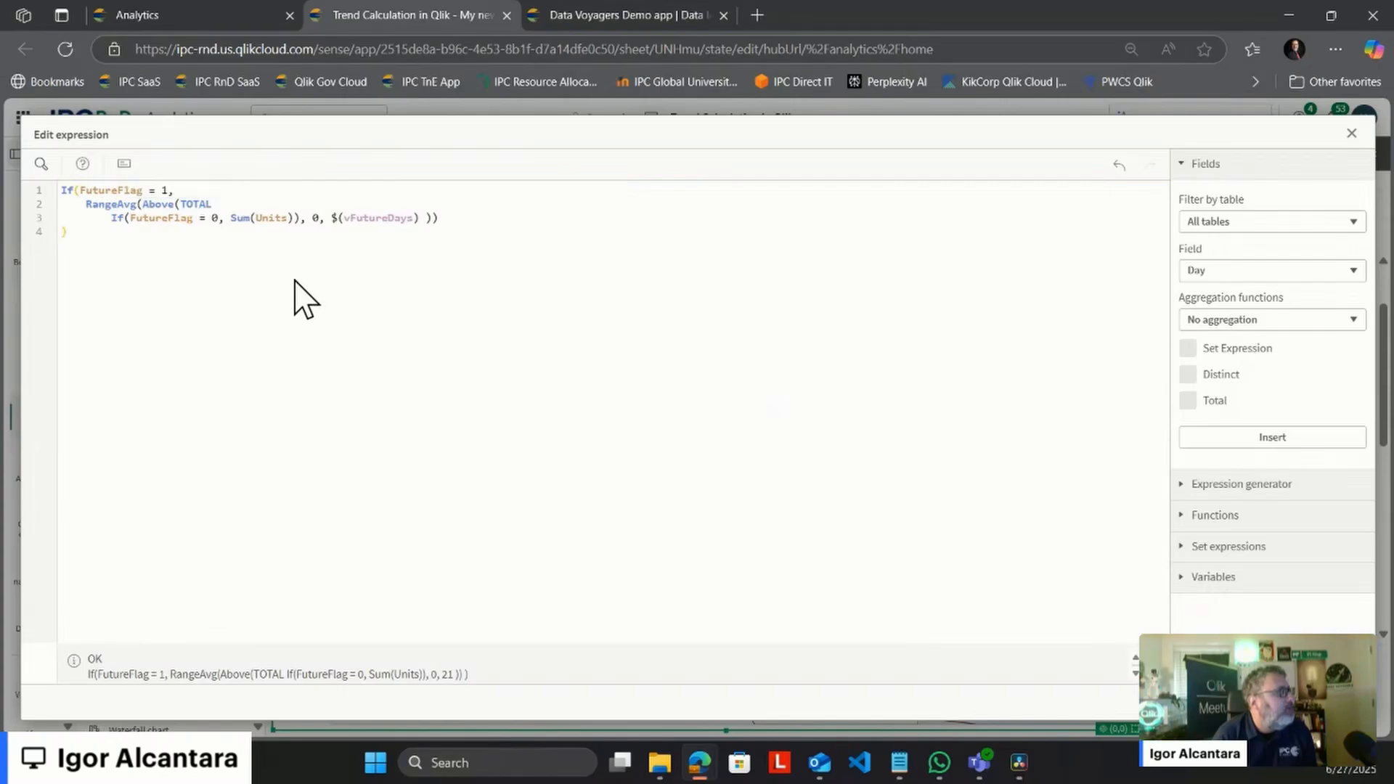
pyautogui.moveTo(111, 218); pyautogui.dragTo(452, 222)
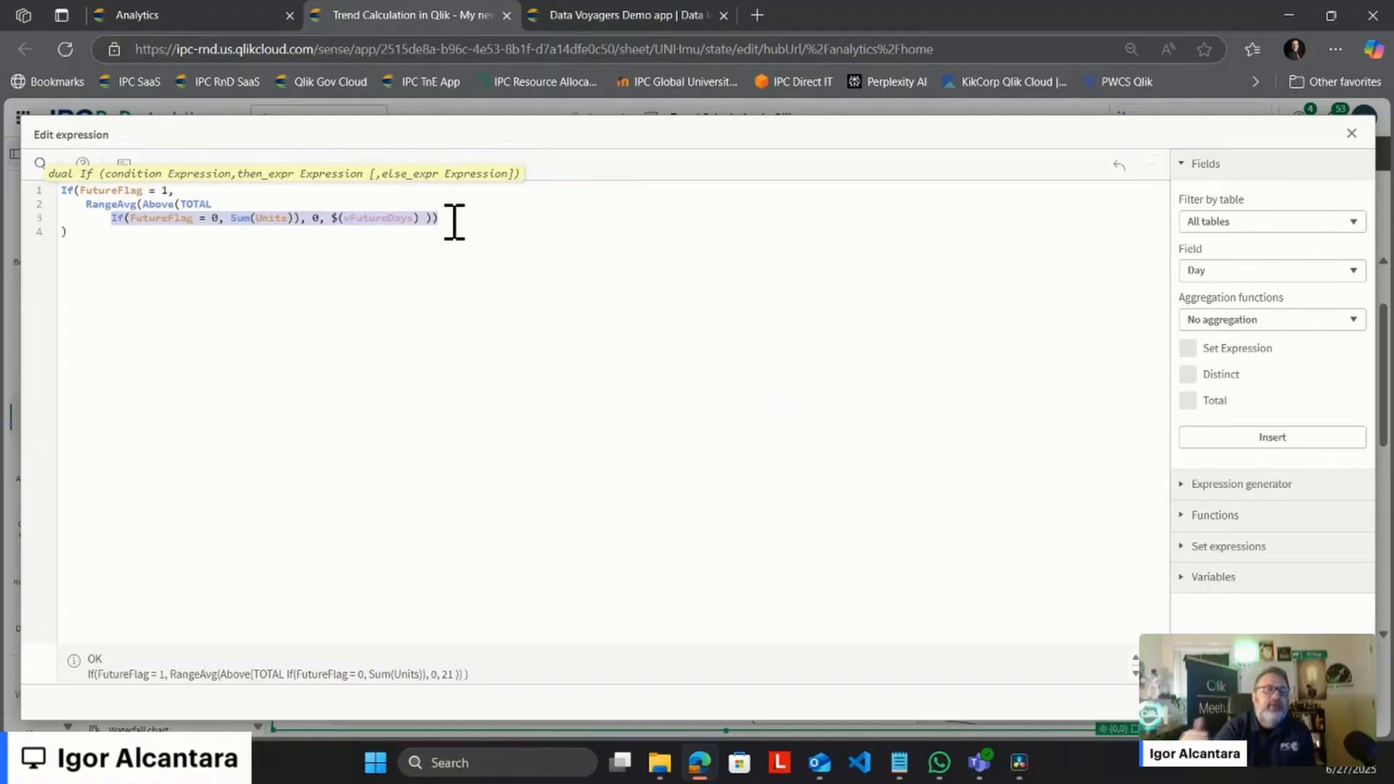
pyautogui.click(453, 221)
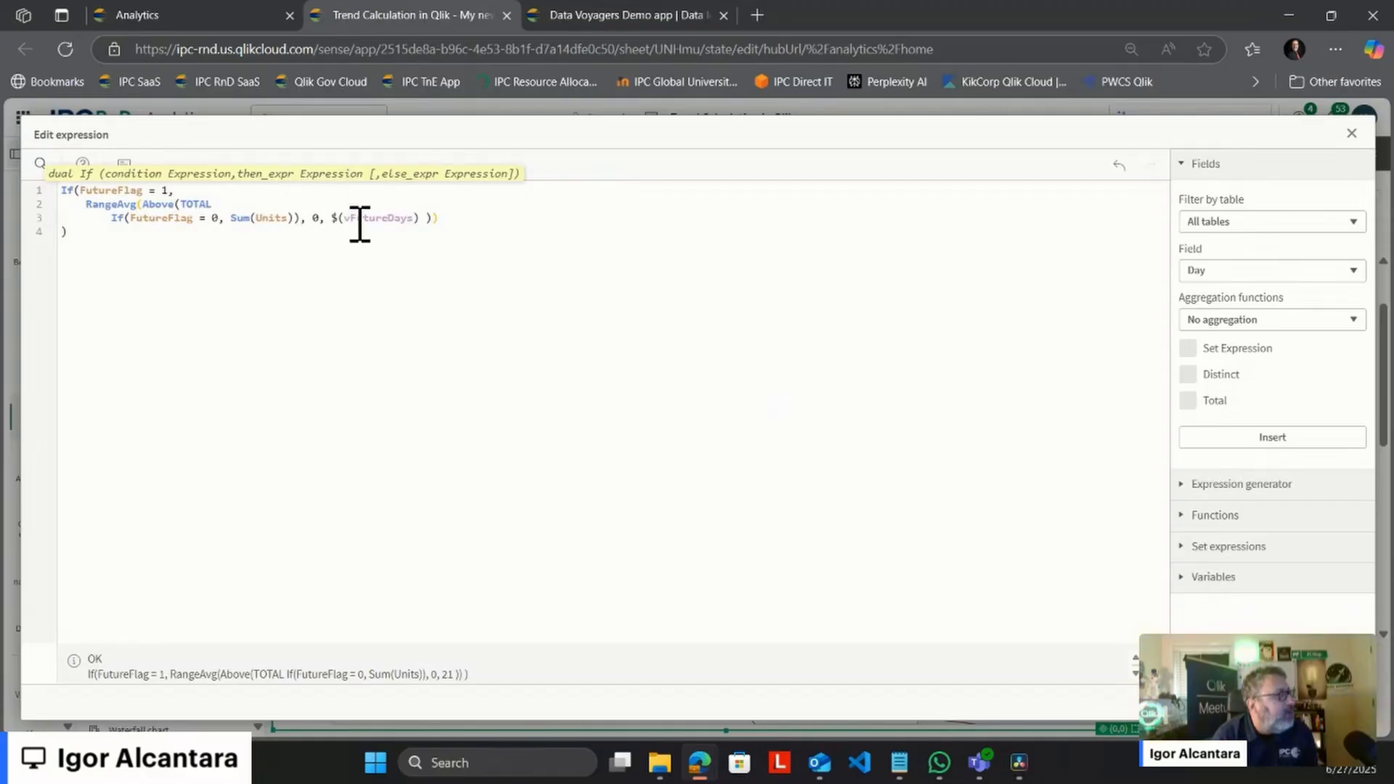
pyautogui.moveTo(335, 220); pyautogui.dragTo(428, 221)
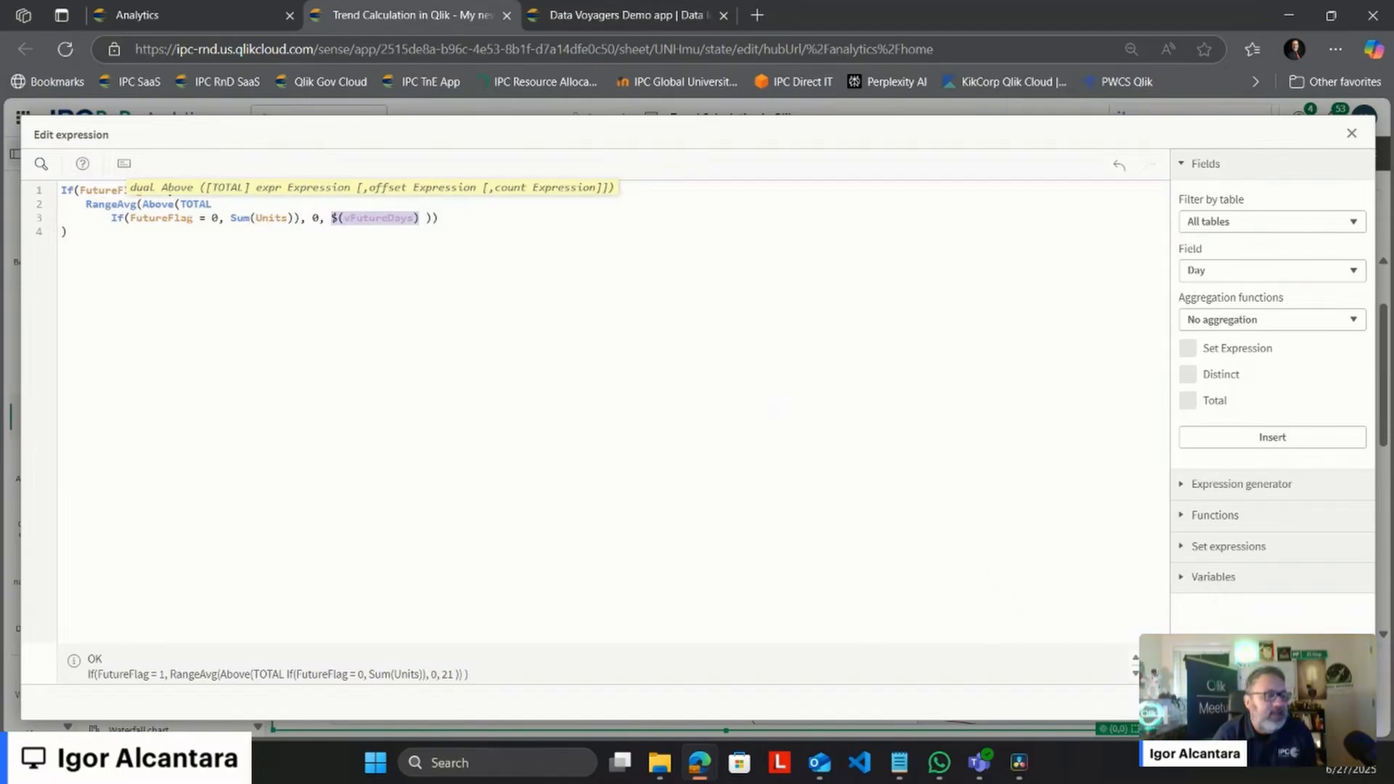
pyautogui.click(204, 277)
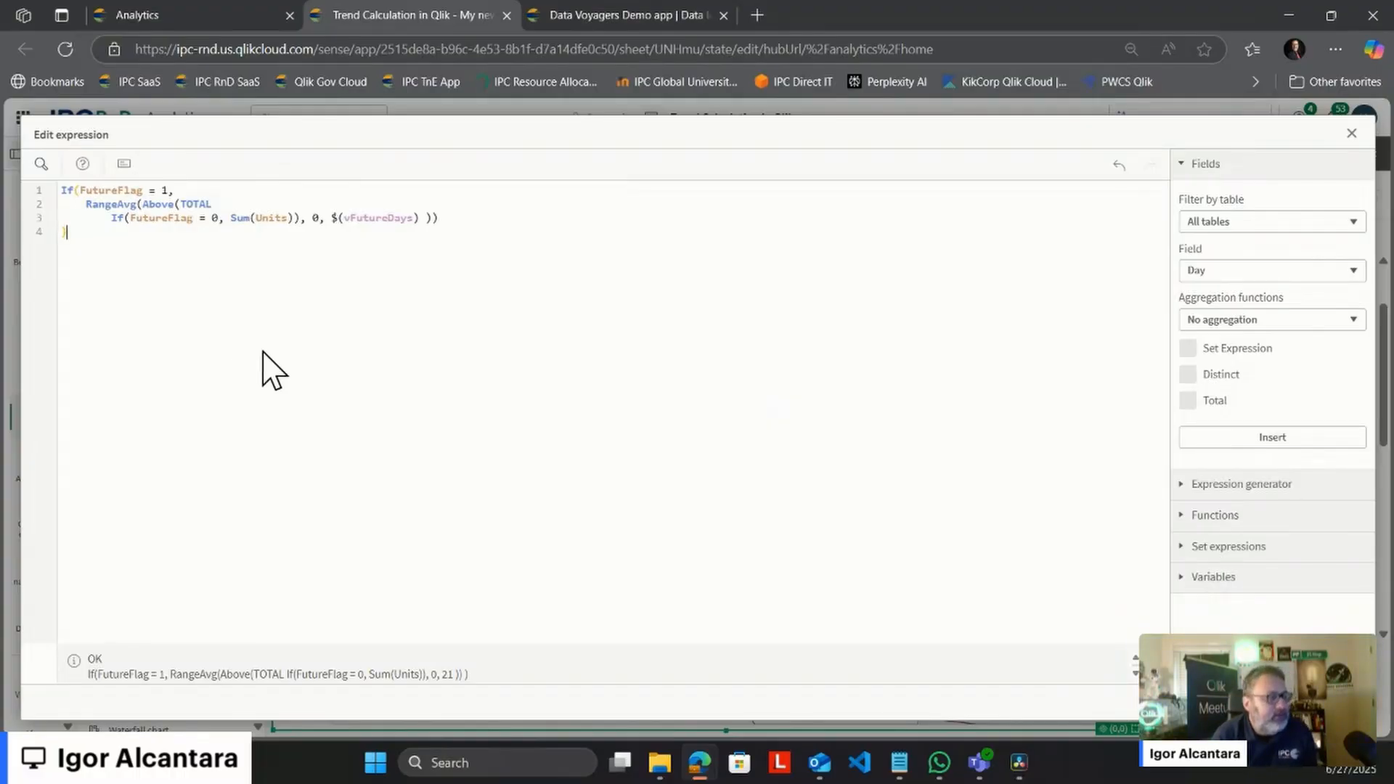
pyautogui.click(1341, 703)
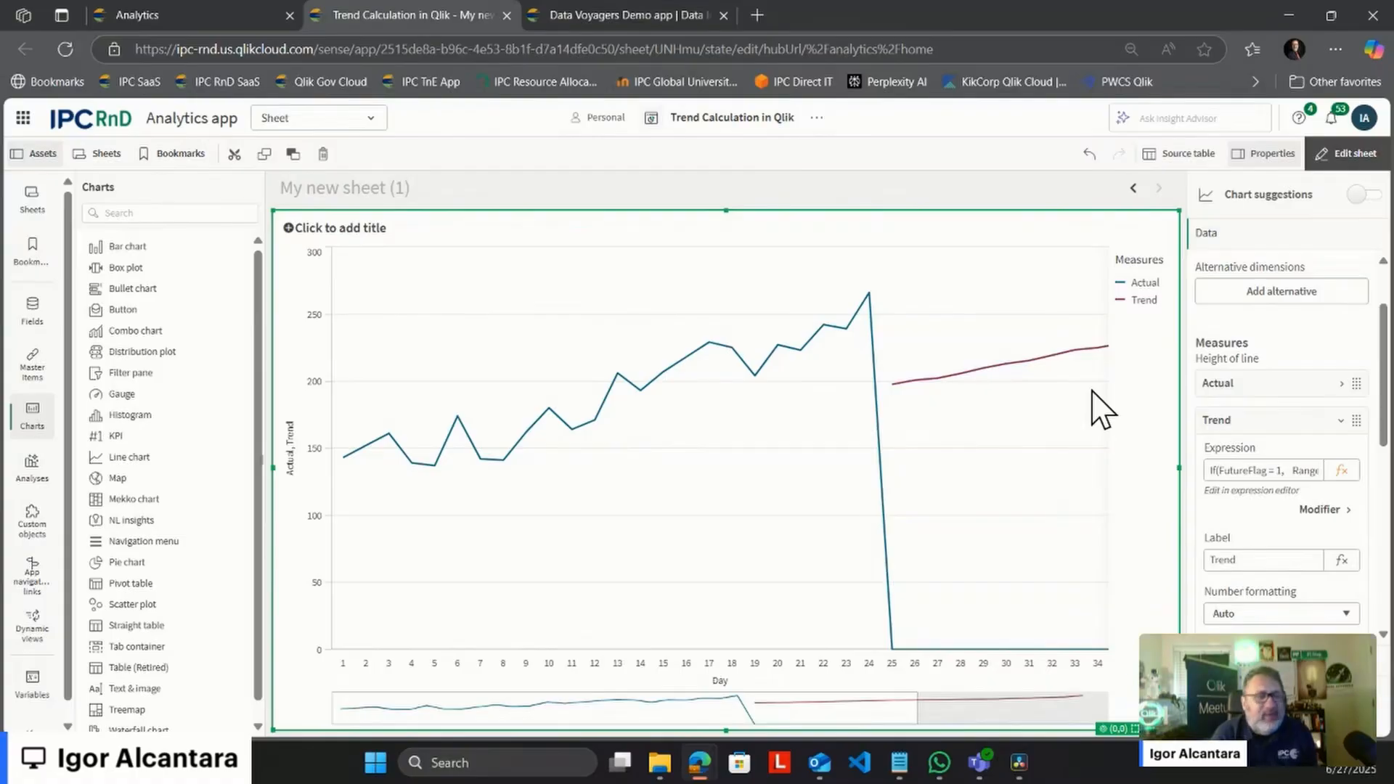
# Step: Exclude zero values in the line chart's data handling settings
pyautogui.click(1220, 421)
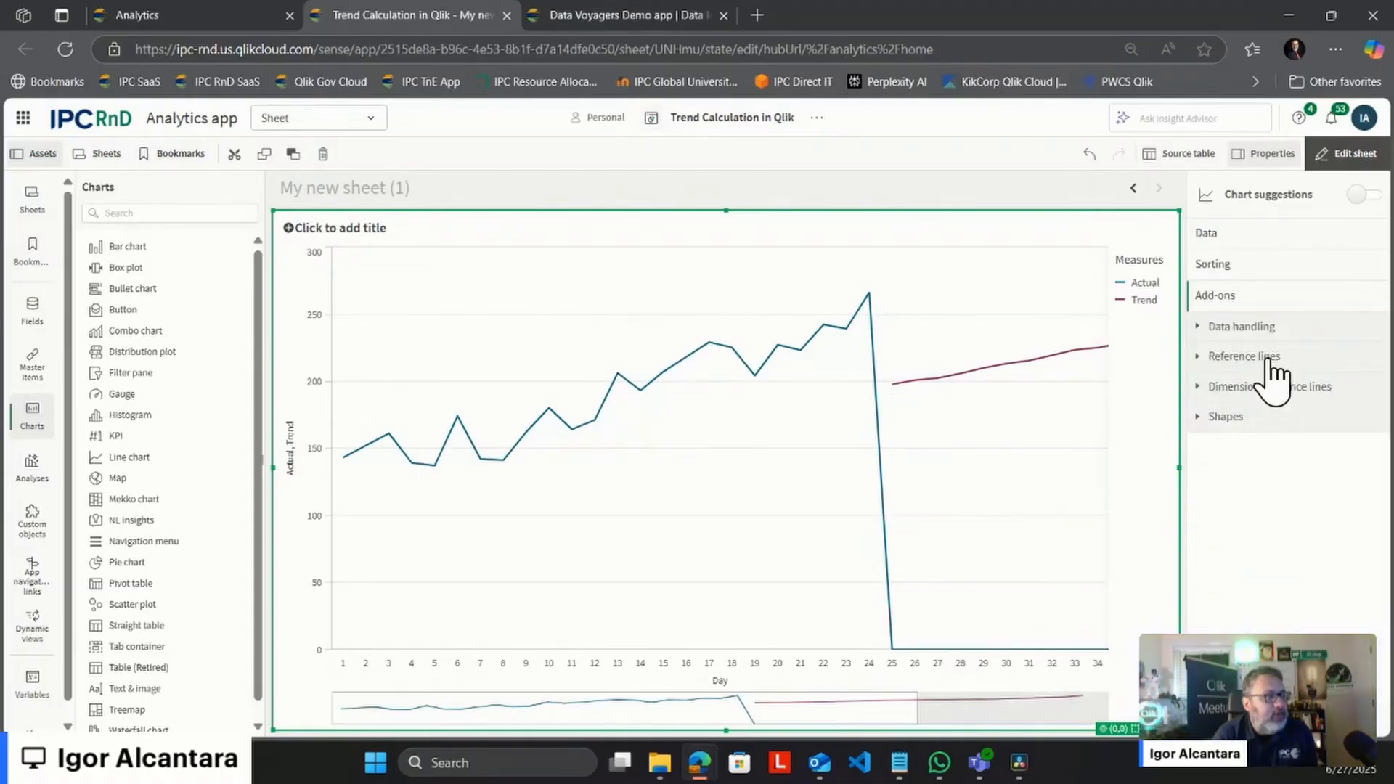
pyautogui.click(1276, 328)
pyautogui.click(1288, 364)
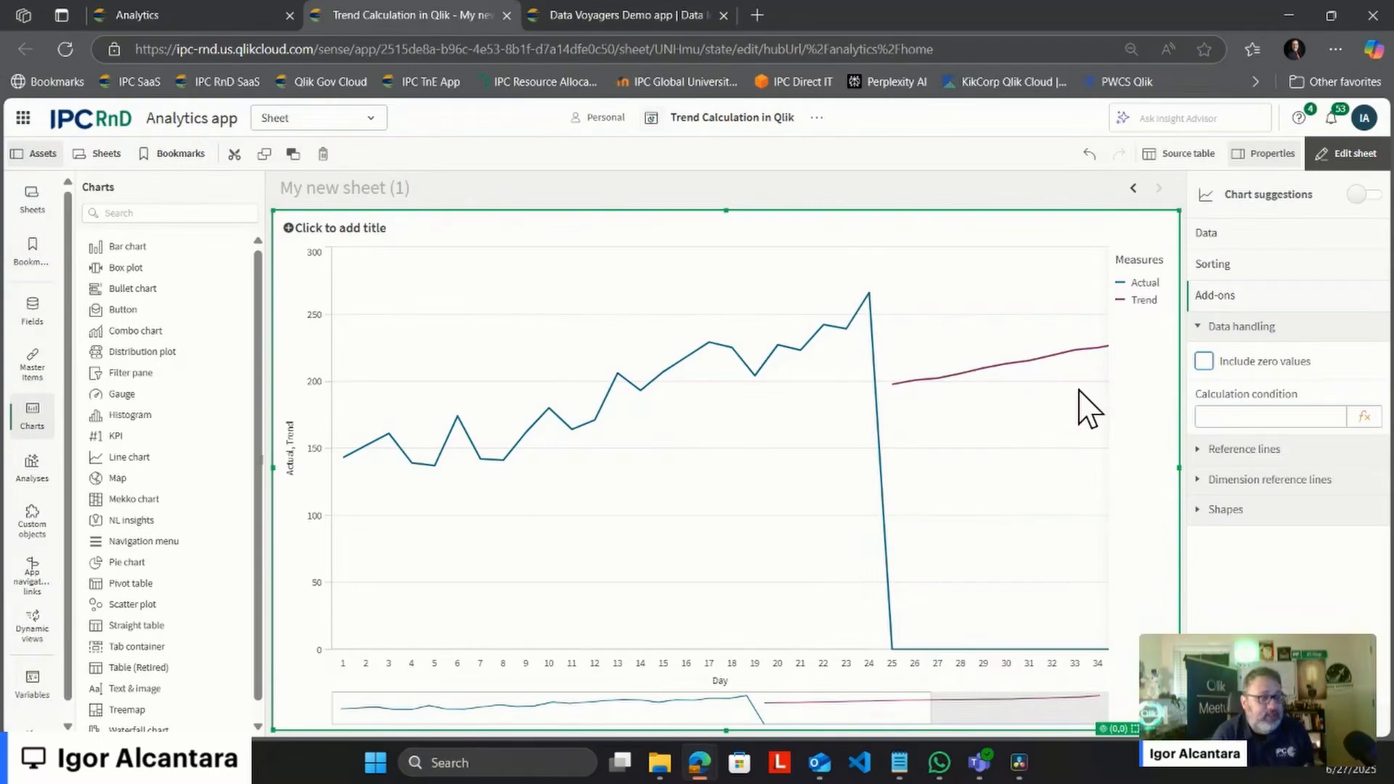
# Step: Replace the Actual measure's expression with If(FutureFlag = 0, Sum(Units)) and apply it
pyautogui.hotkey('alt', 'Tab')
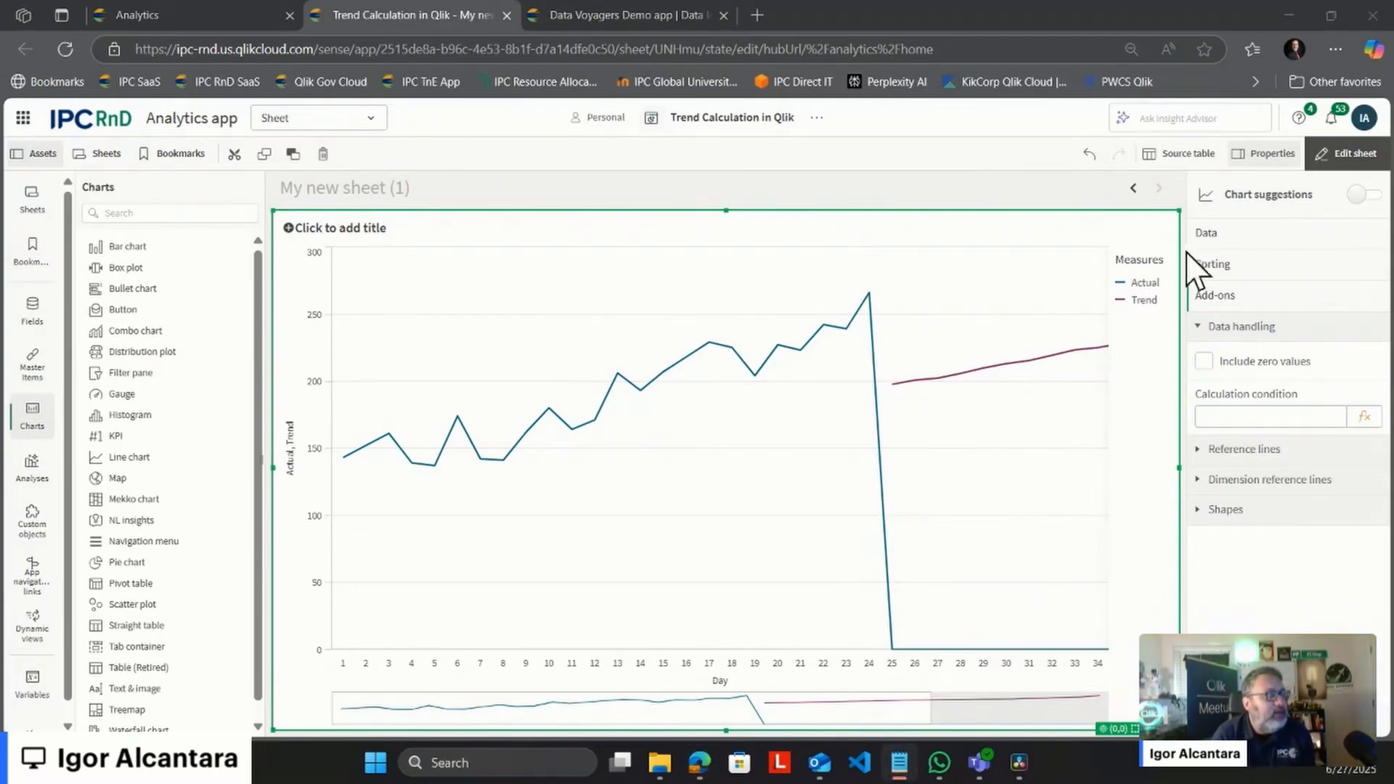
pyautogui.click(1206, 232)
pyautogui.click(1264, 395)
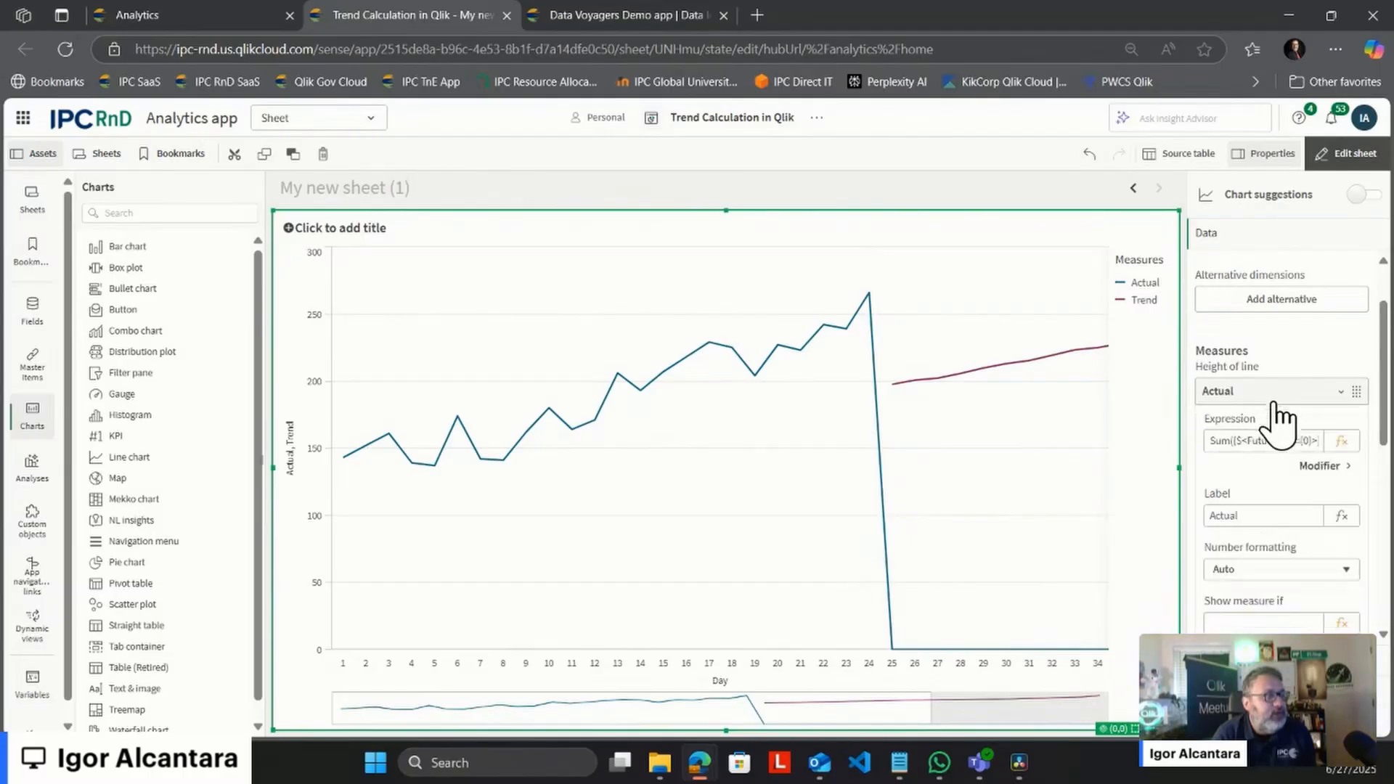
pyautogui.click(1342, 442)
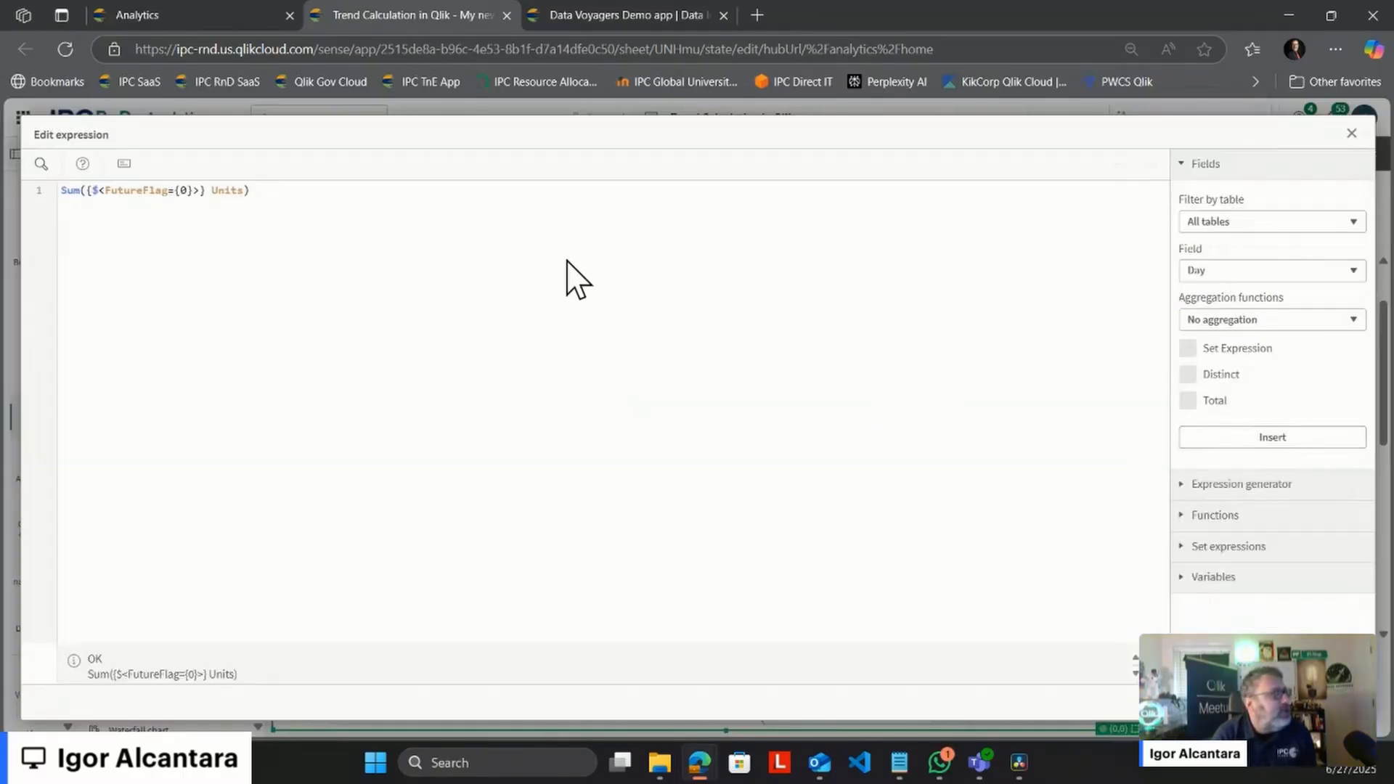
pyautogui.hotkey('ctrl', 'a')
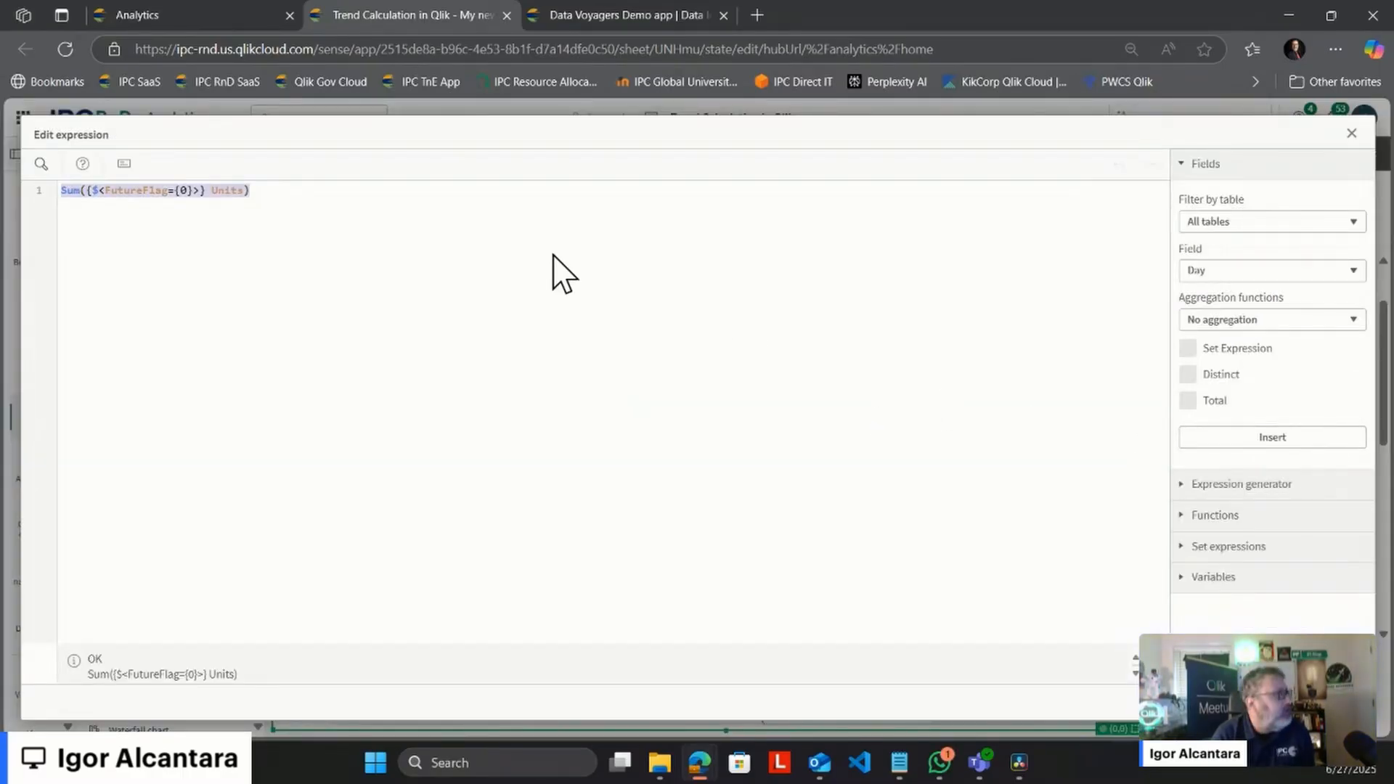
pyautogui.write('If(FutureFlag = 0, Sum(Units))')
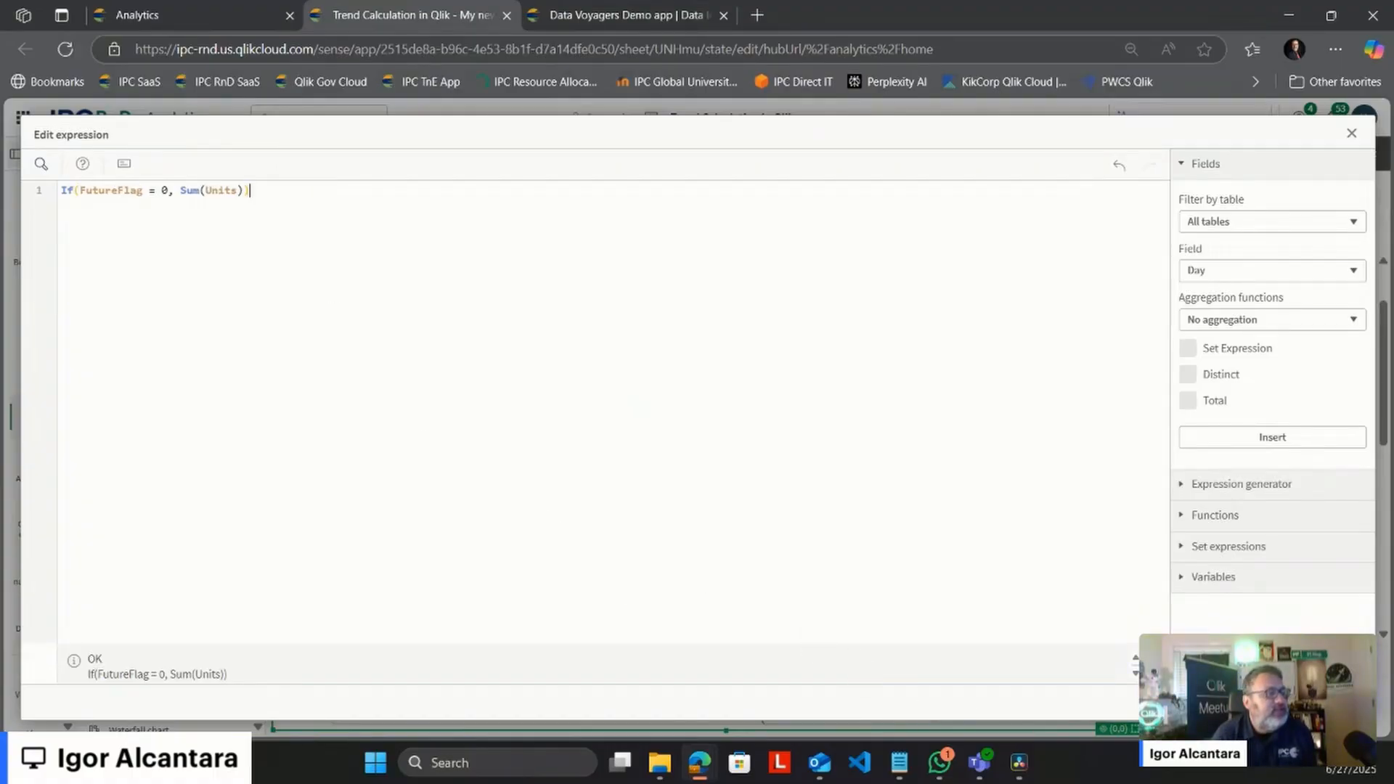
pyautogui.click(1343, 702)
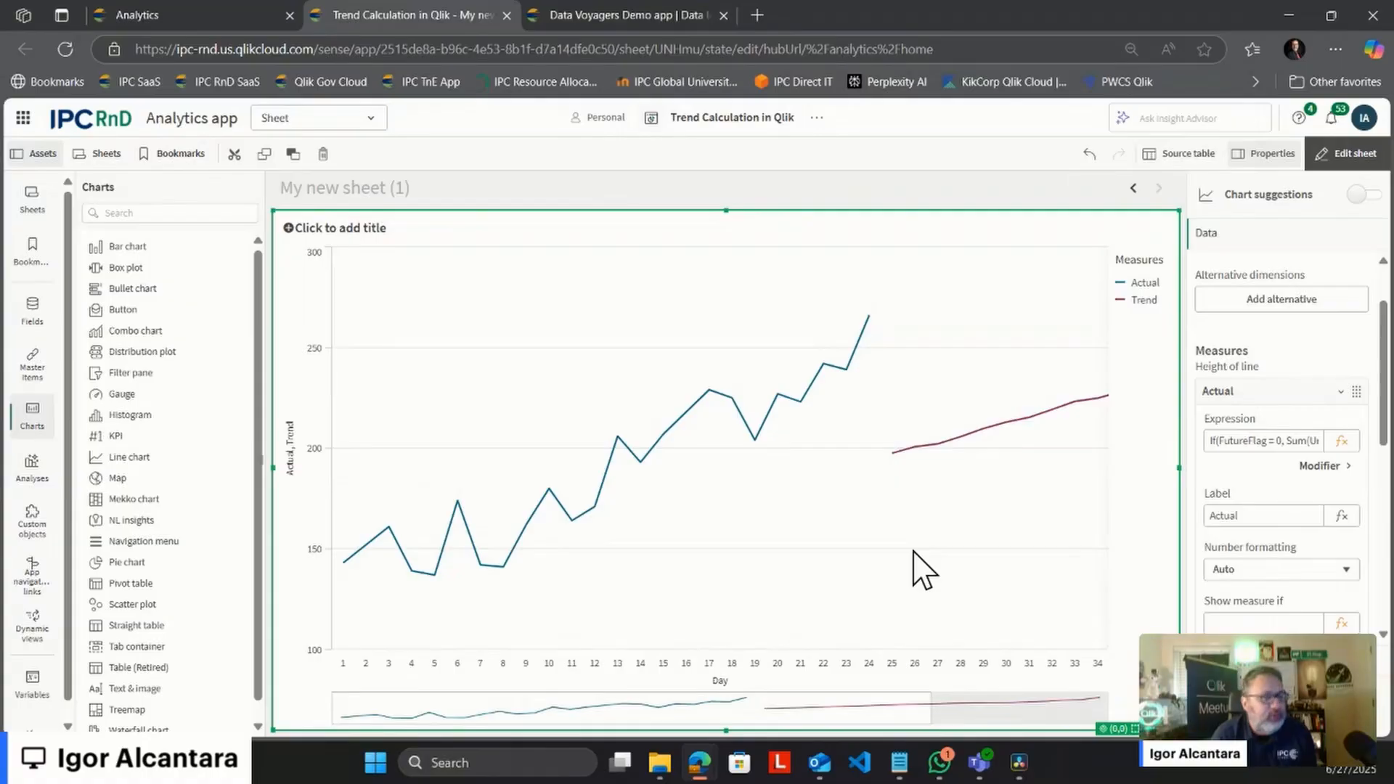
# Step: Add line styling to the Trend measure, increasing the line thickness slightly and setting the line type to Dashed
pyautogui.click(1220, 392)
pyautogui.click(1237, 430)
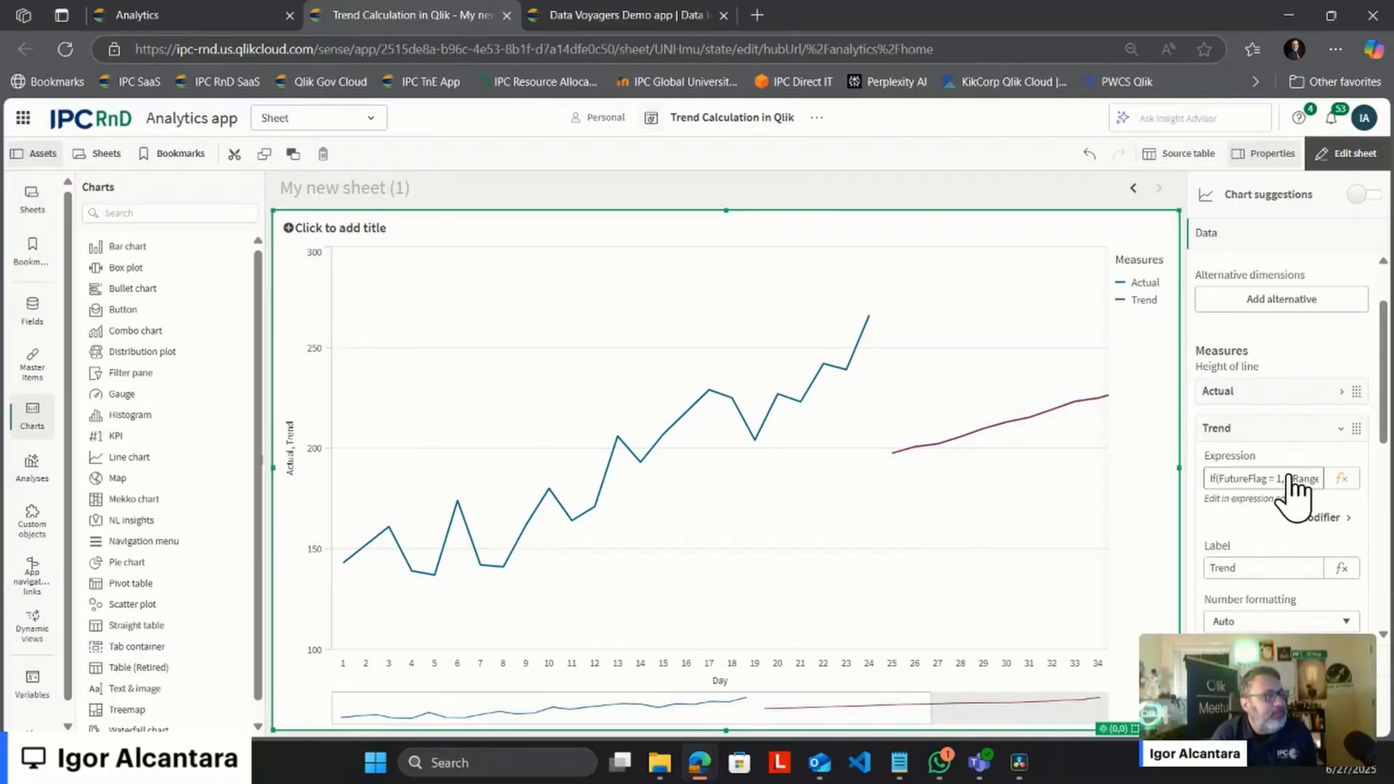
pyautogui.scroll(-3, 1291, 491)
pyautogui.scroll(-2, 1293, 488)
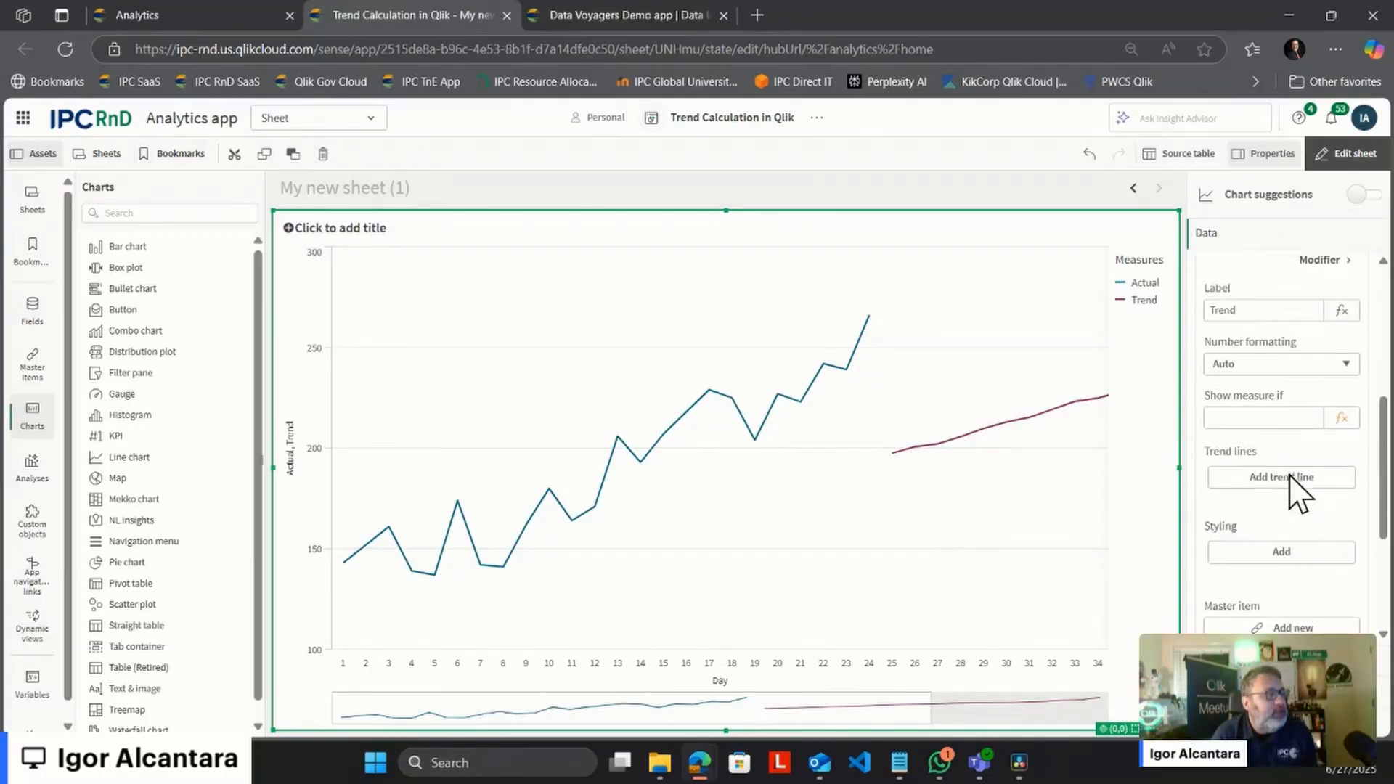
pyautogui.click(1283, 539)
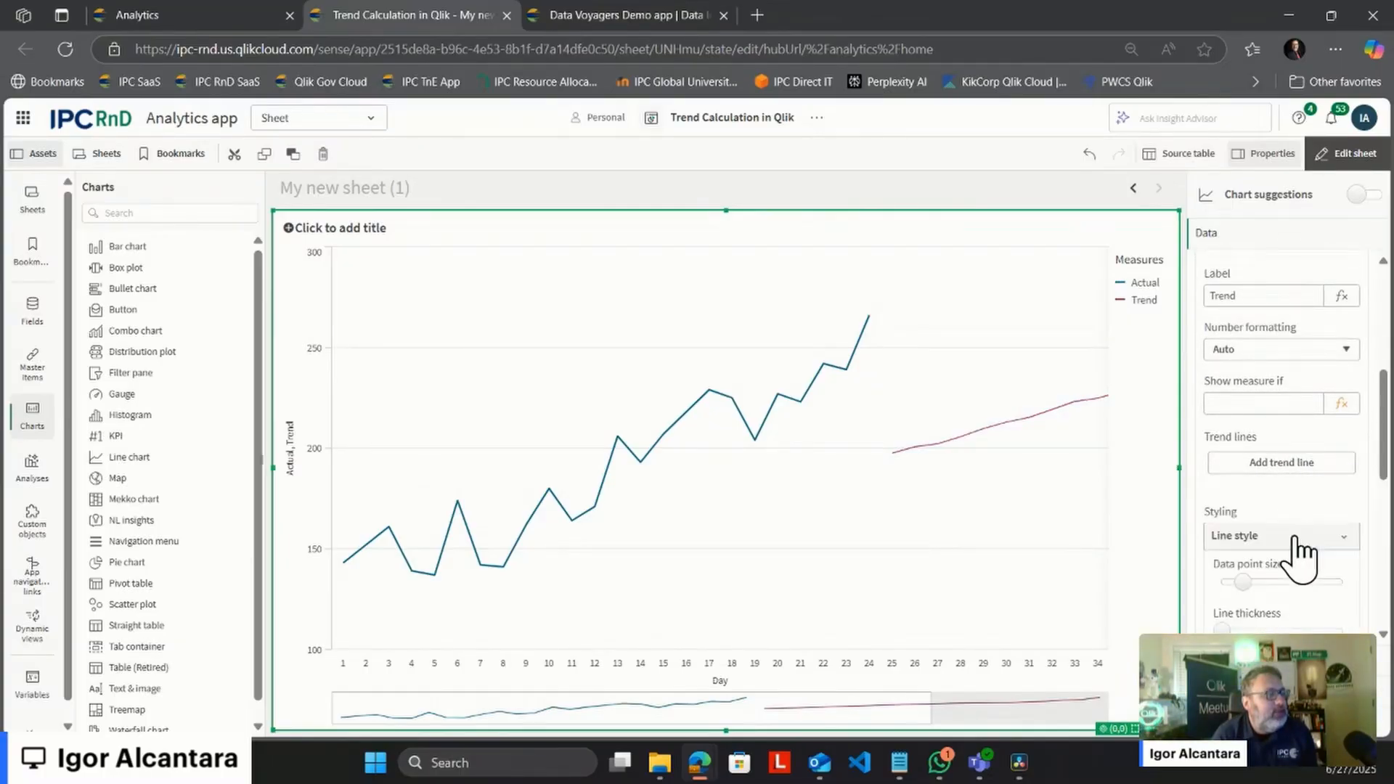
pyautogui.moveTo(1223, 450); pyautogui.dragTo(1253, 451)
pyautogui.click(1264, 504)
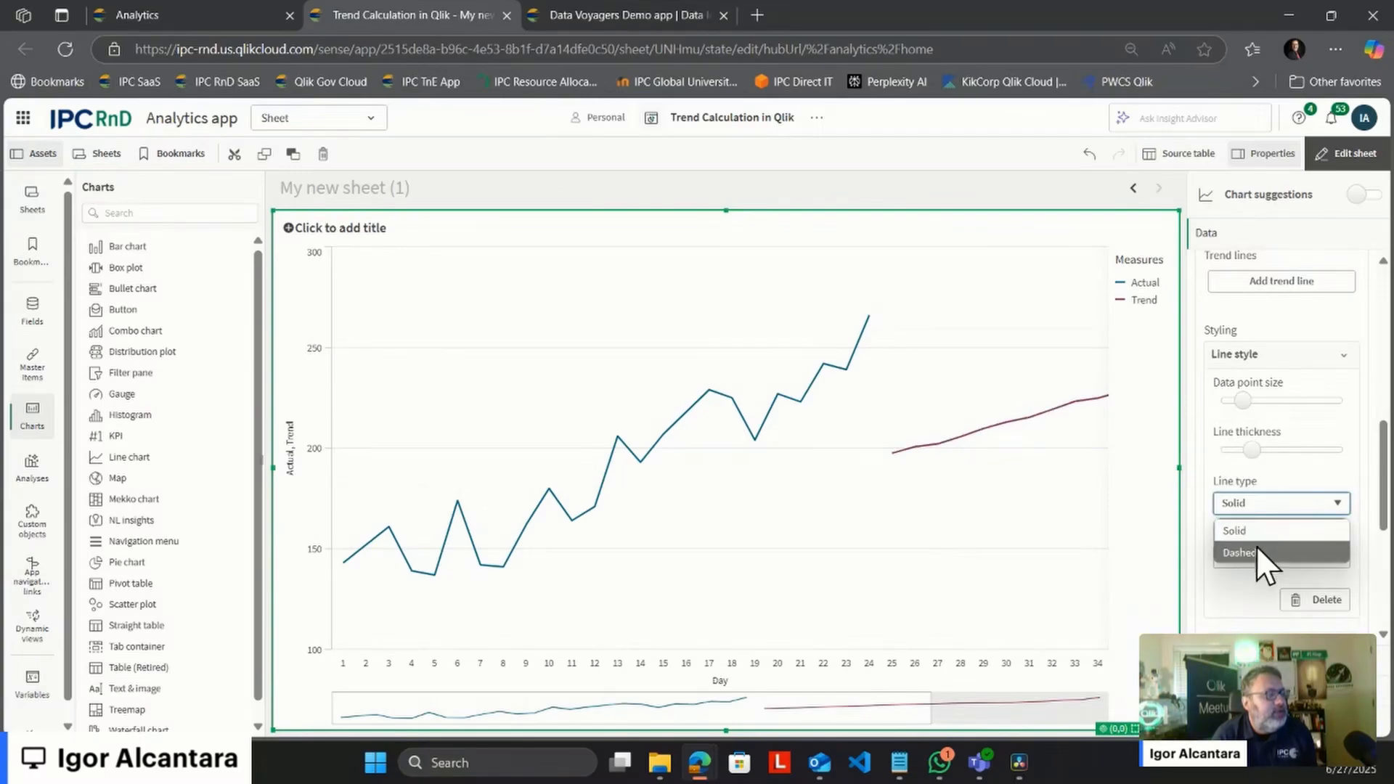
pyautogui.click(1257, 548)
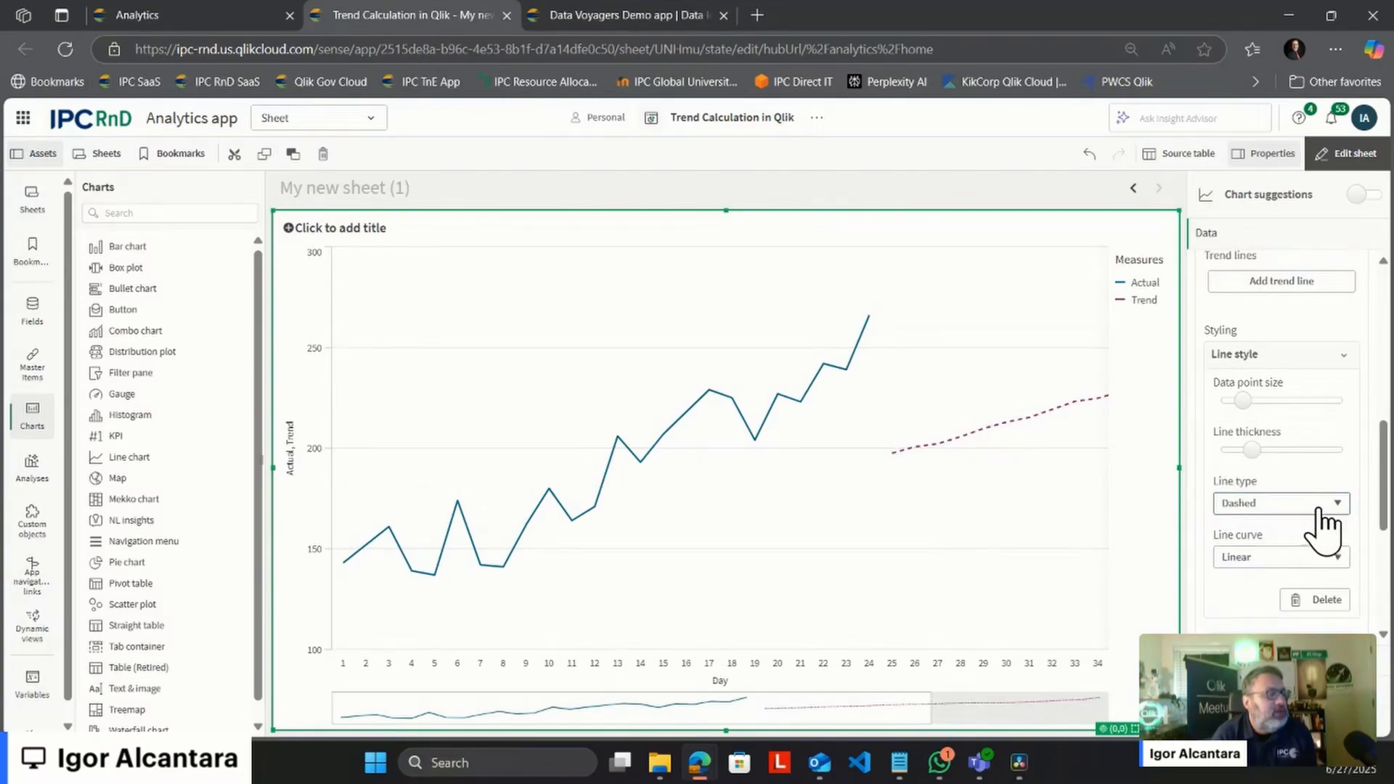
# Step: Set the Trend measure's line curve to Monotone and collapse the measure's settings
pyautogui.click(1263, 557)
pyautogui.click(1261, 597)
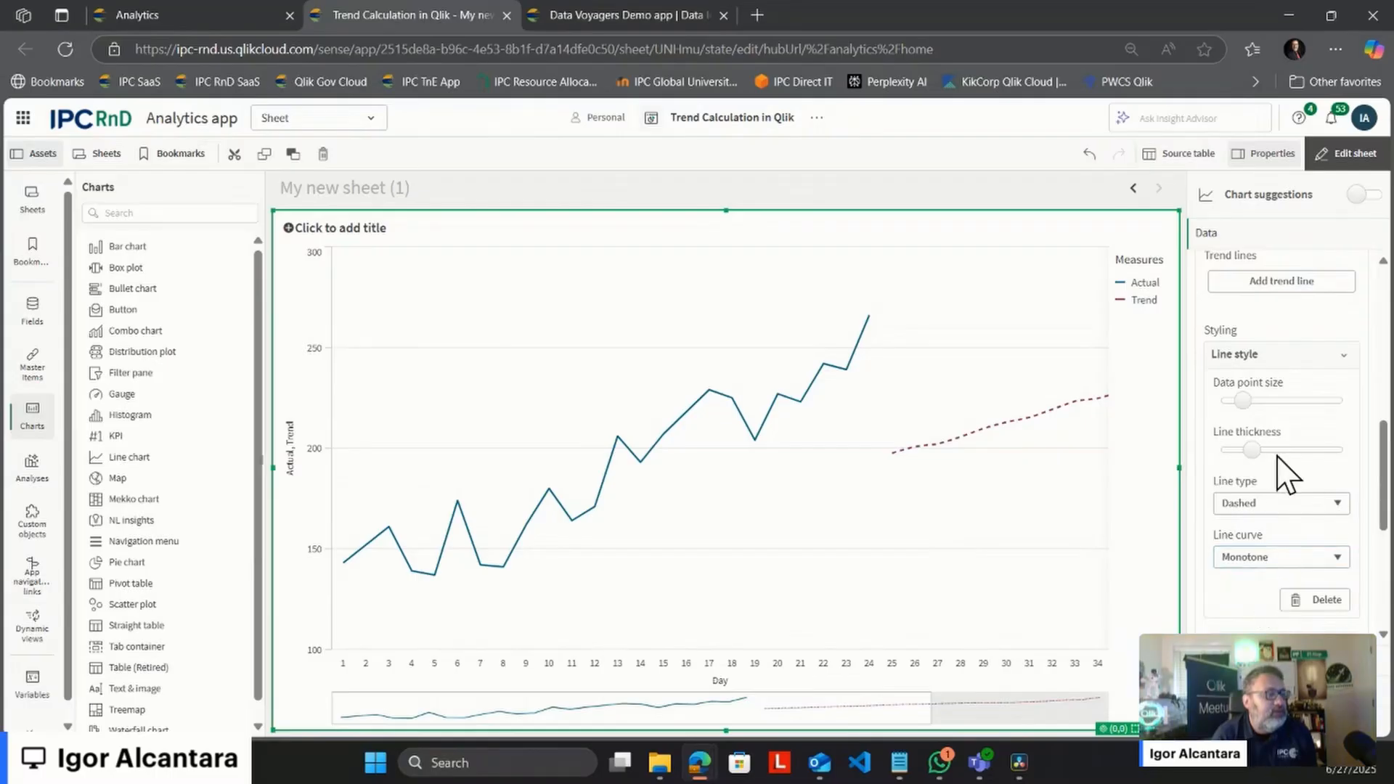
pyautogui.scroll(3, 1280, 465)
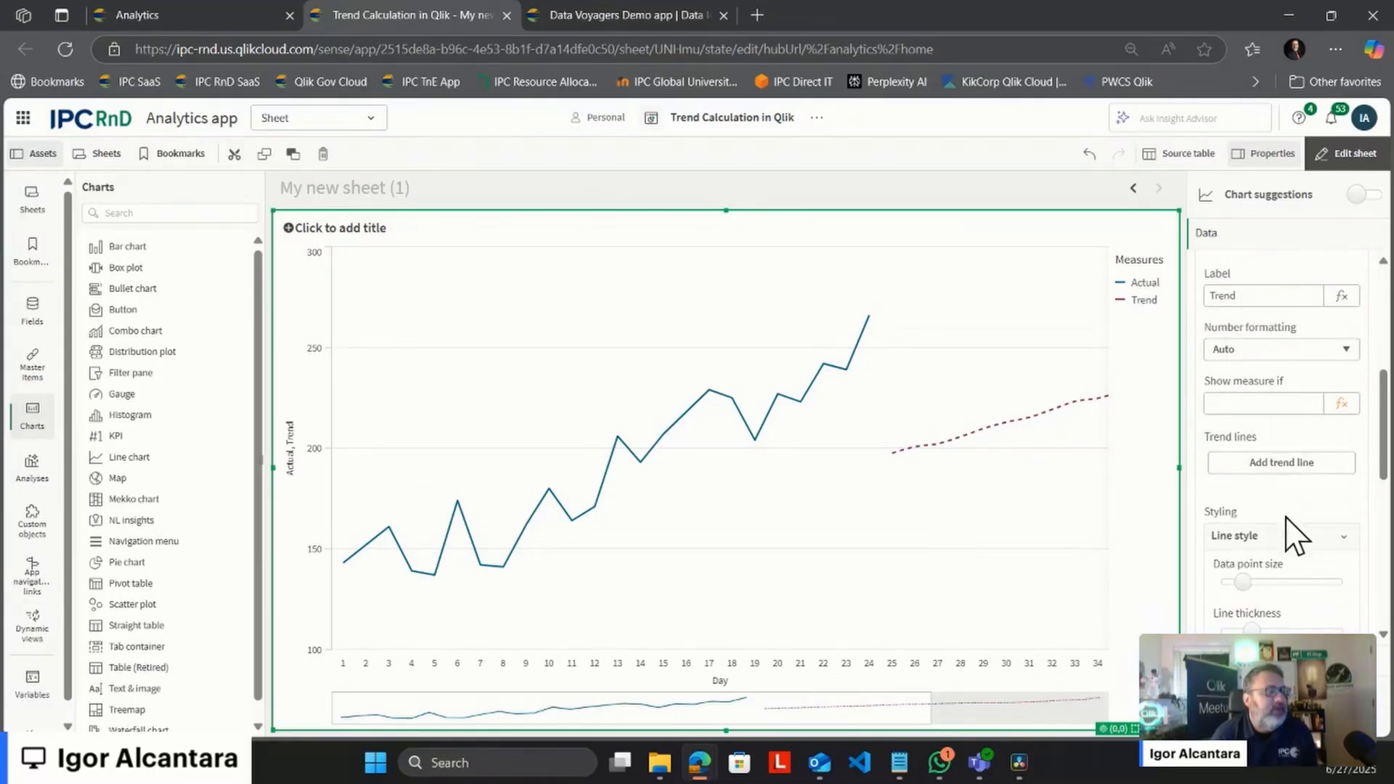
pyautogui.scroll(5, 1279, 552)
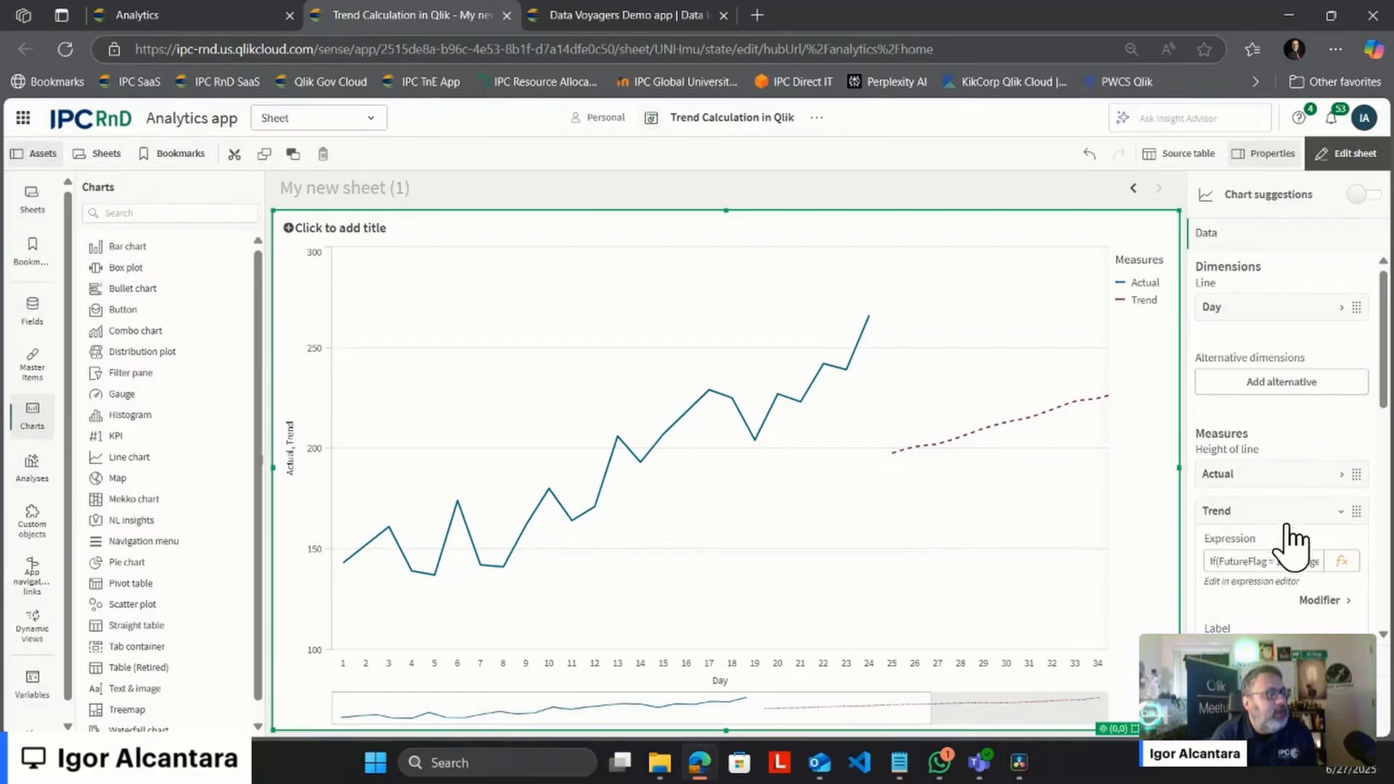
pyautogui.click(1289, 514)
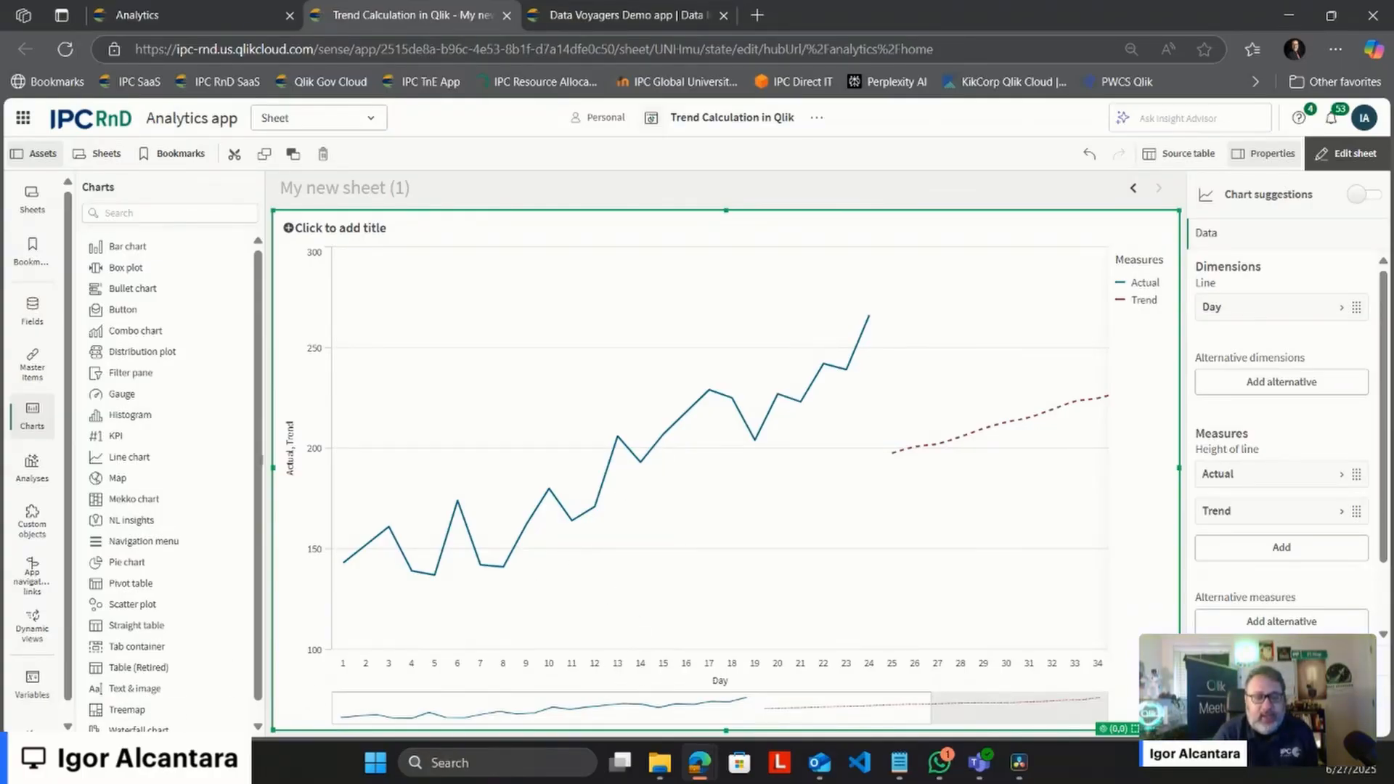
# Step: Add measure If(FutureFlag = 1, RangeAvg(Above(TOTAL If(FutureFlag = 0, Sum(Units)), 0, $(vFutureDays))) + 1.96 * RangeStdev(Above(TOTAL If(FutureFlag = 0, Sum(Units)), 0, $(vFutureDays)))), plus sign on own line
pyautogui.hotkey('alt', 'Tab')
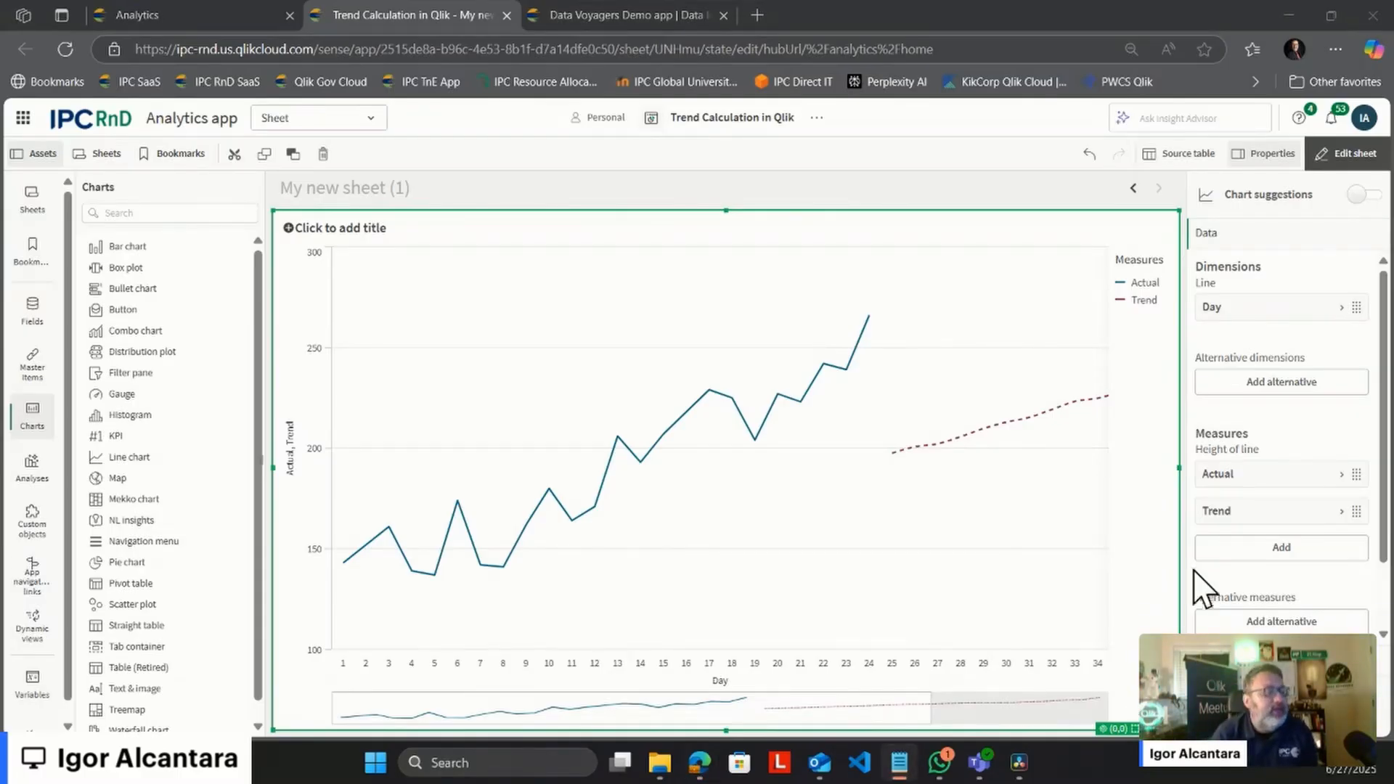
pyautogui.click(1311, 550)
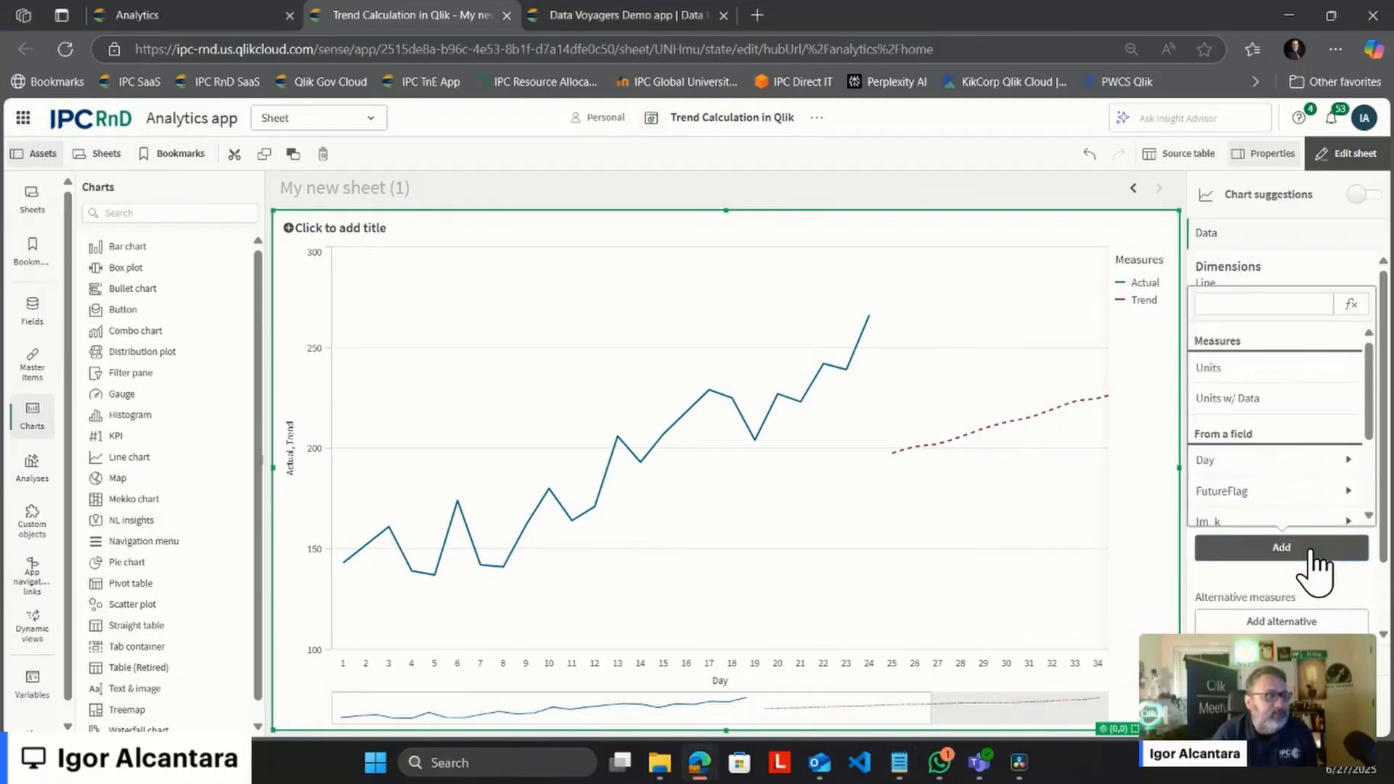
pyautogui.click(1360, 311)
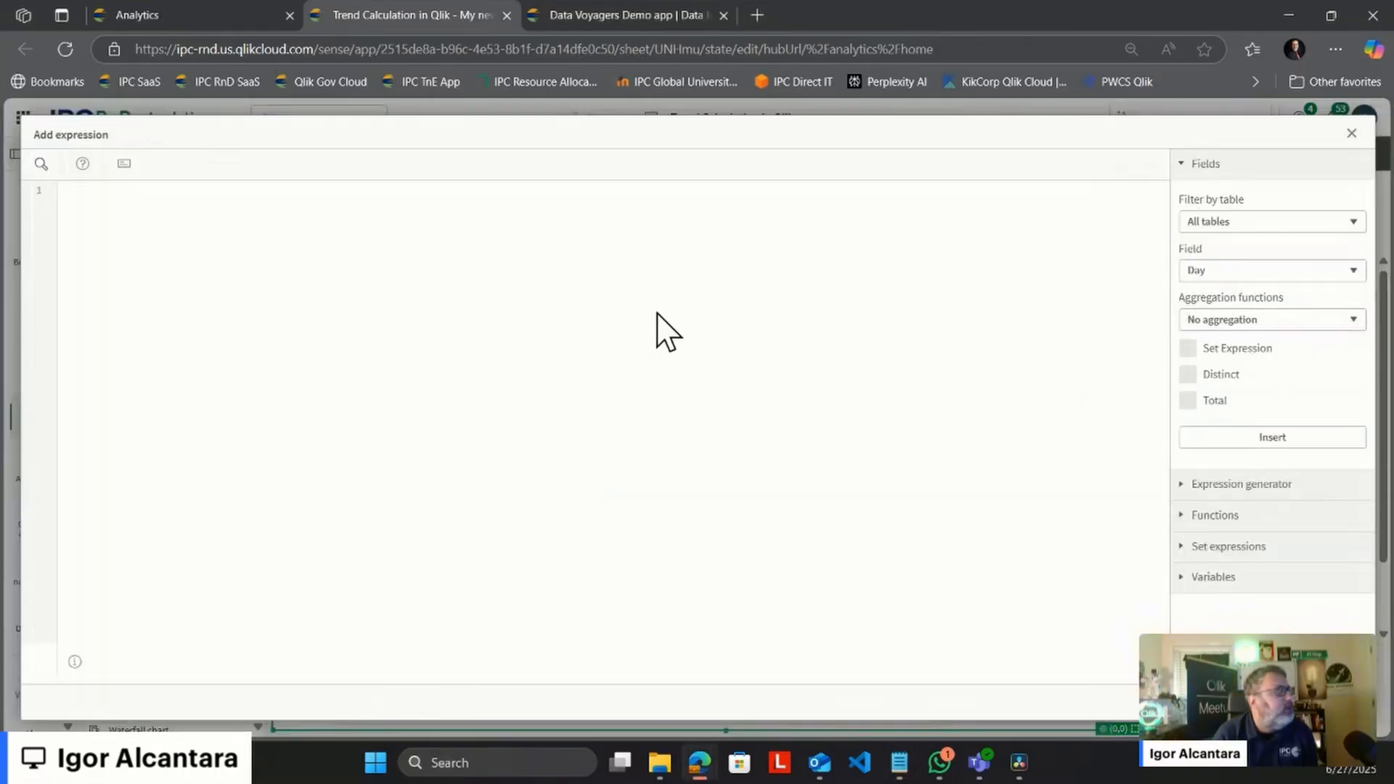
pyautogui.write('If(FutureFlag = 1,     RangeAvg(Above(TOTAL If(FutureFlag = 0, Sum(Units)), 0, $(vFutureDays))) +     1.96 * RangeStdev(Above(TOTAL If(FutureFlag = 0, Sum(Units)), 0, $(vFutureDays))) )')
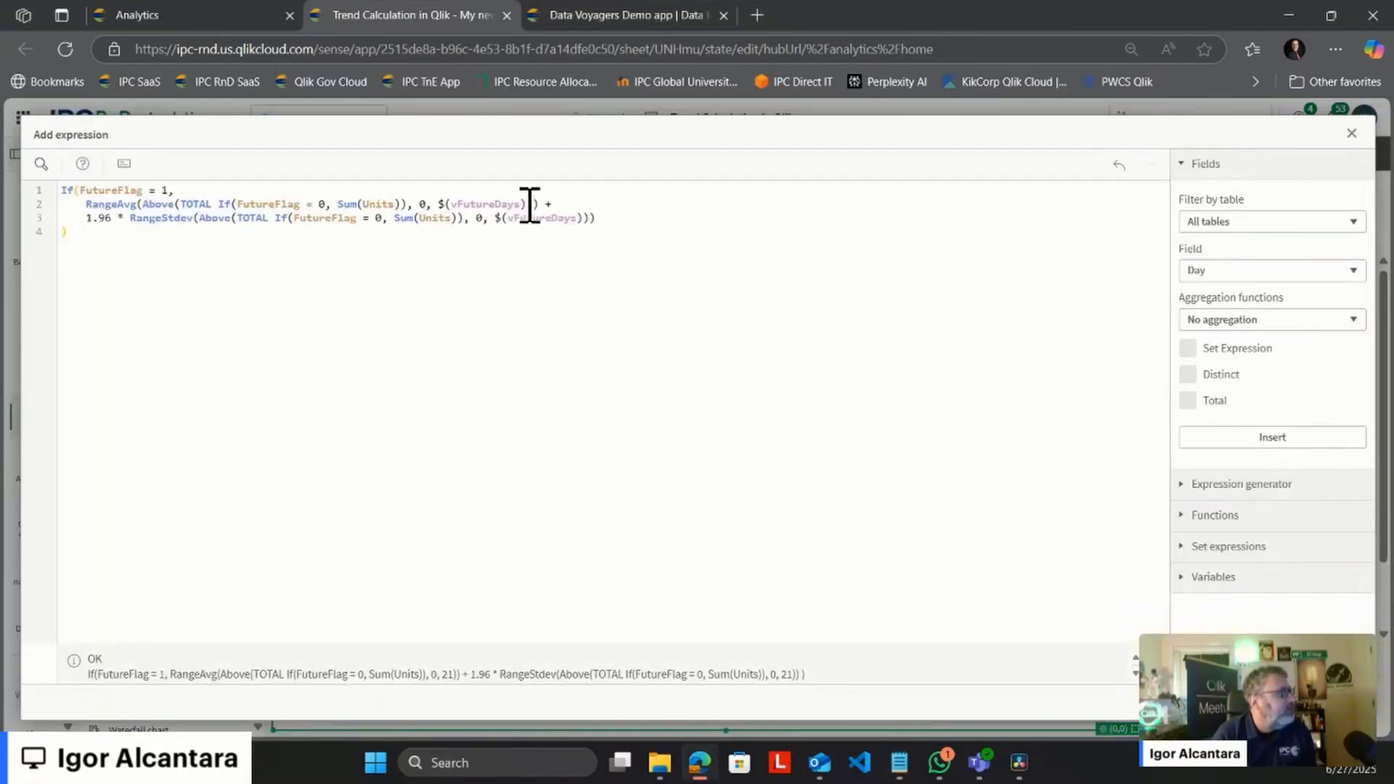
pyautogui.click(549, 204)
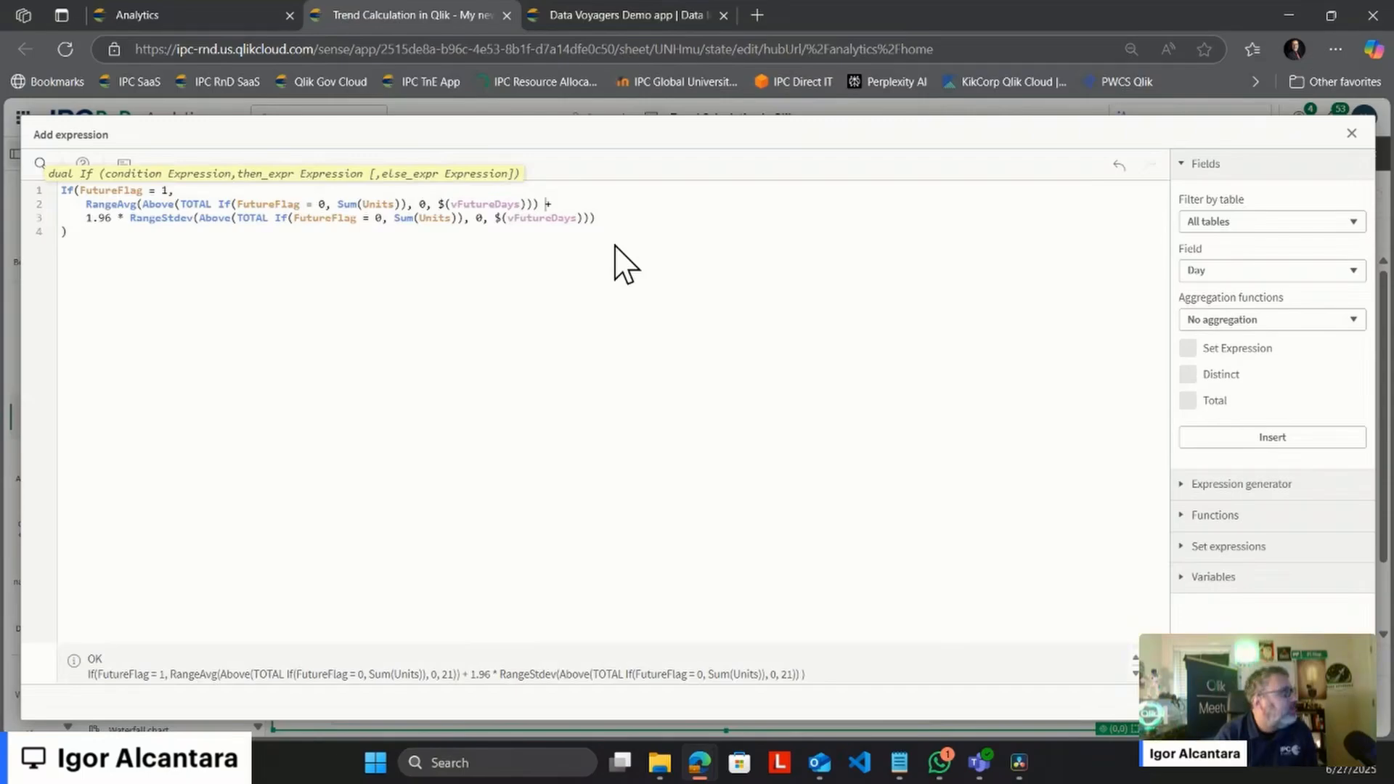
pyautogui.press('Return')
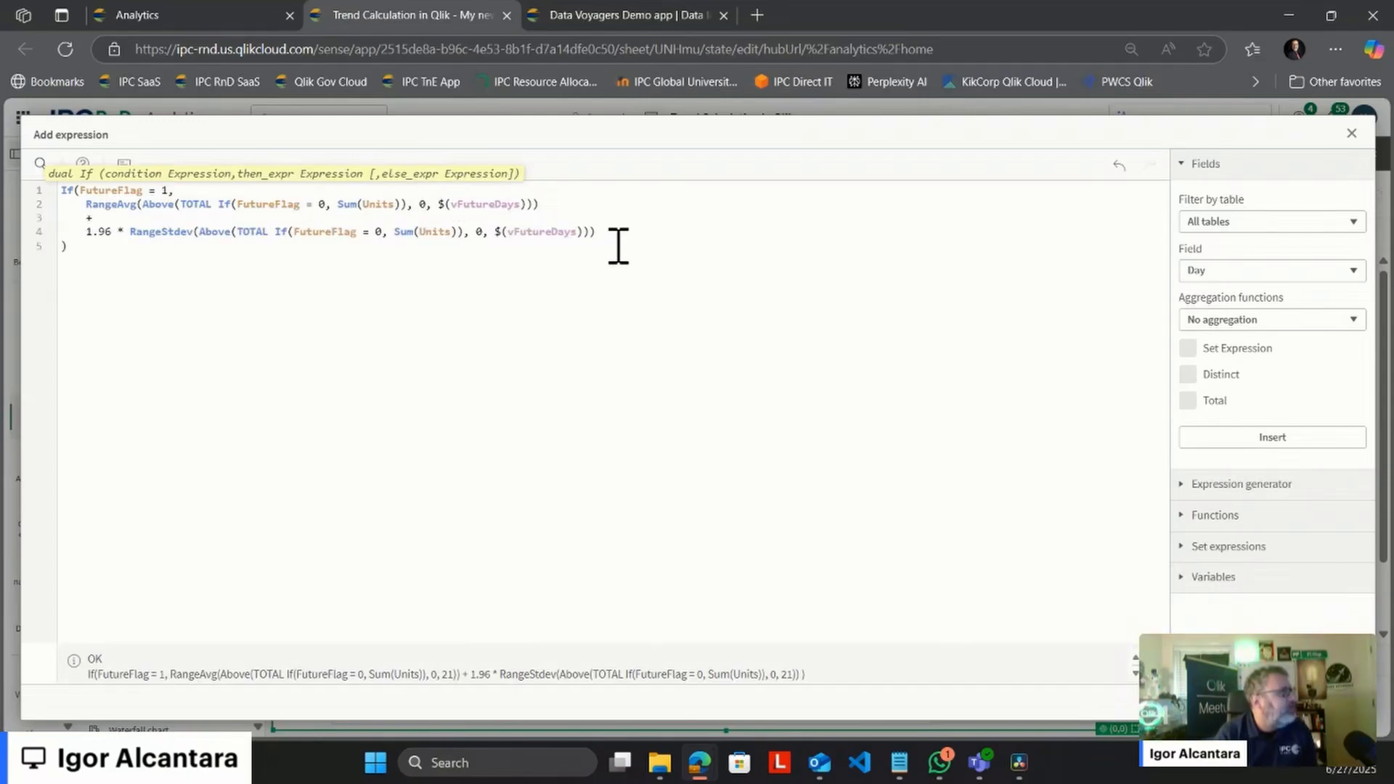
pyautogui.click(620, 412)
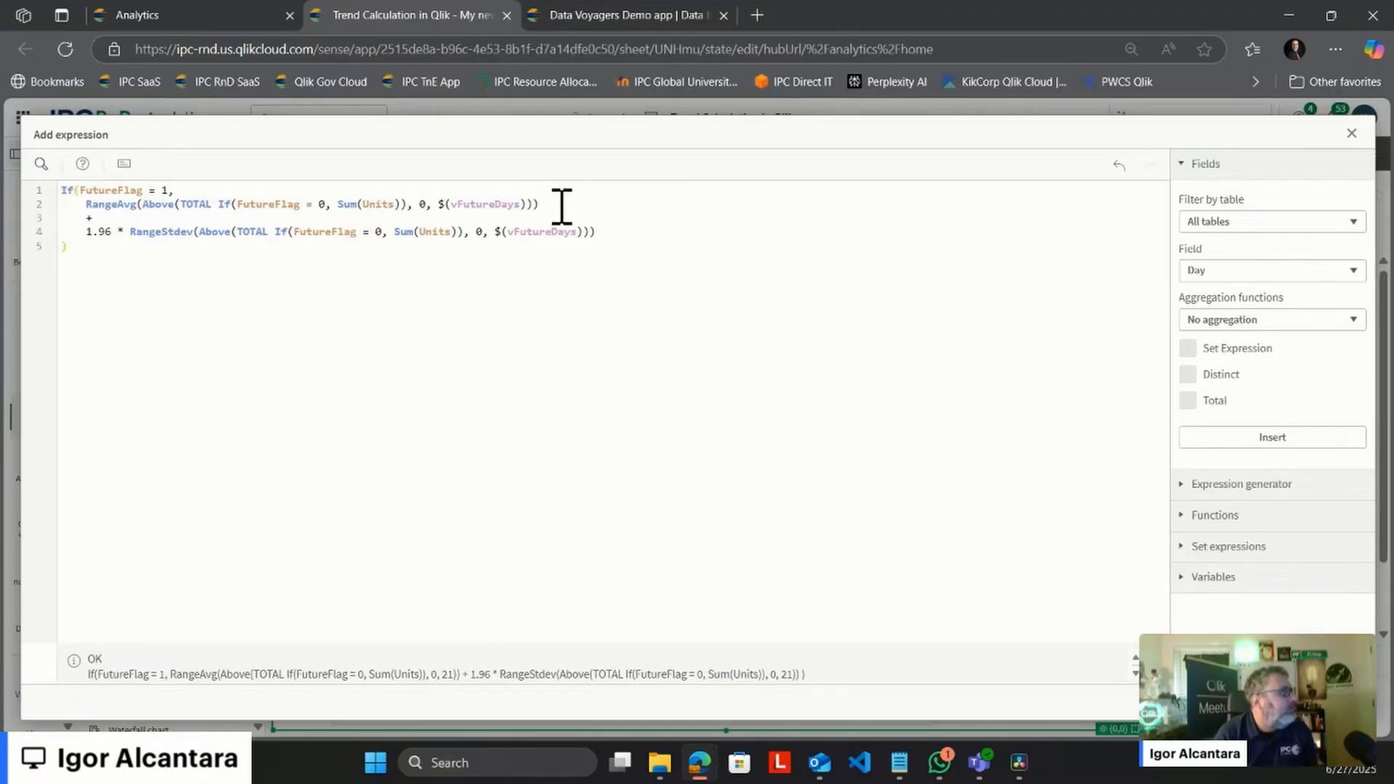
# Step: Review the RangeAvg term and the 1.96 * RangeStdev term of the upper-bound expression and apply the new measure
pyautogui.moveTo(562, 207); pyautogui.dragTo(314, 222)
pyautogui.click(207, 224)
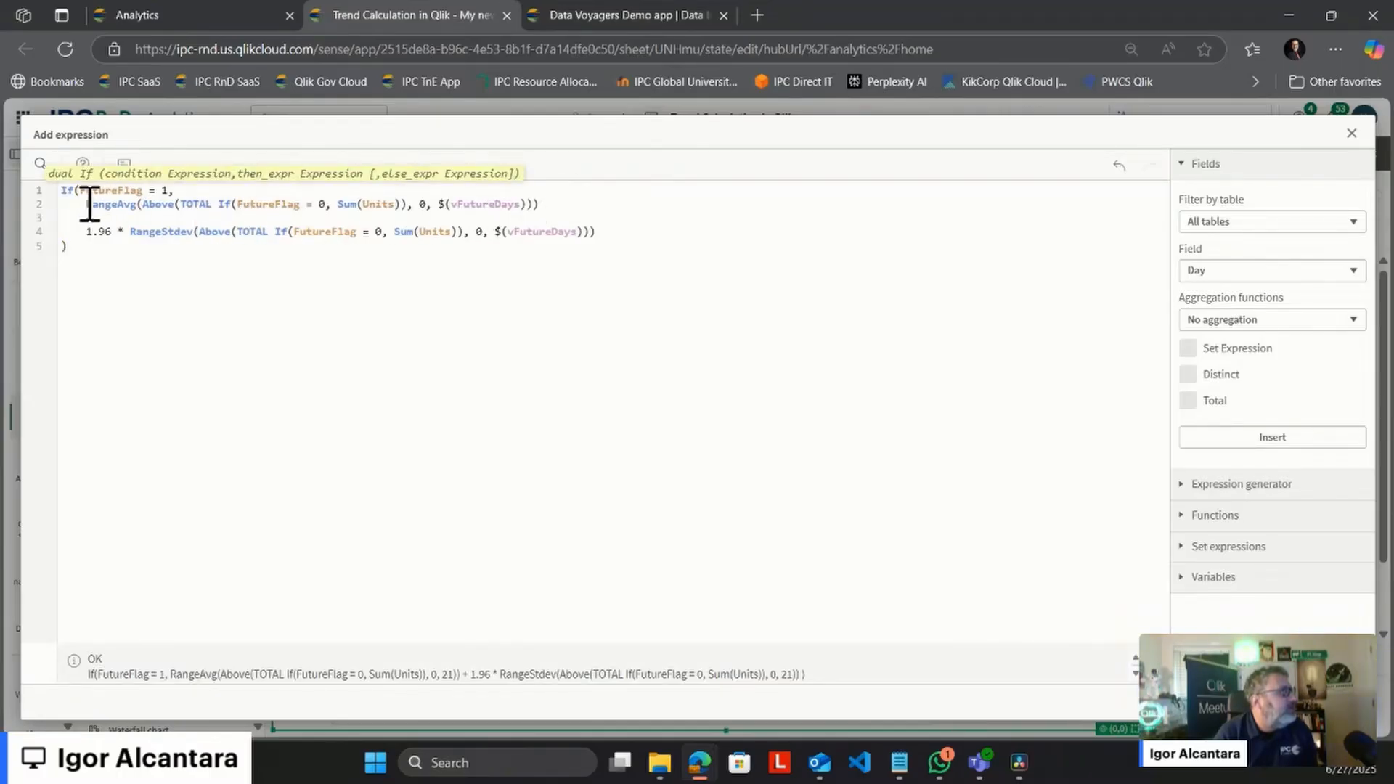
pyautogui.moveTo(87, 204); pyautogui.dragTo(552, 207)
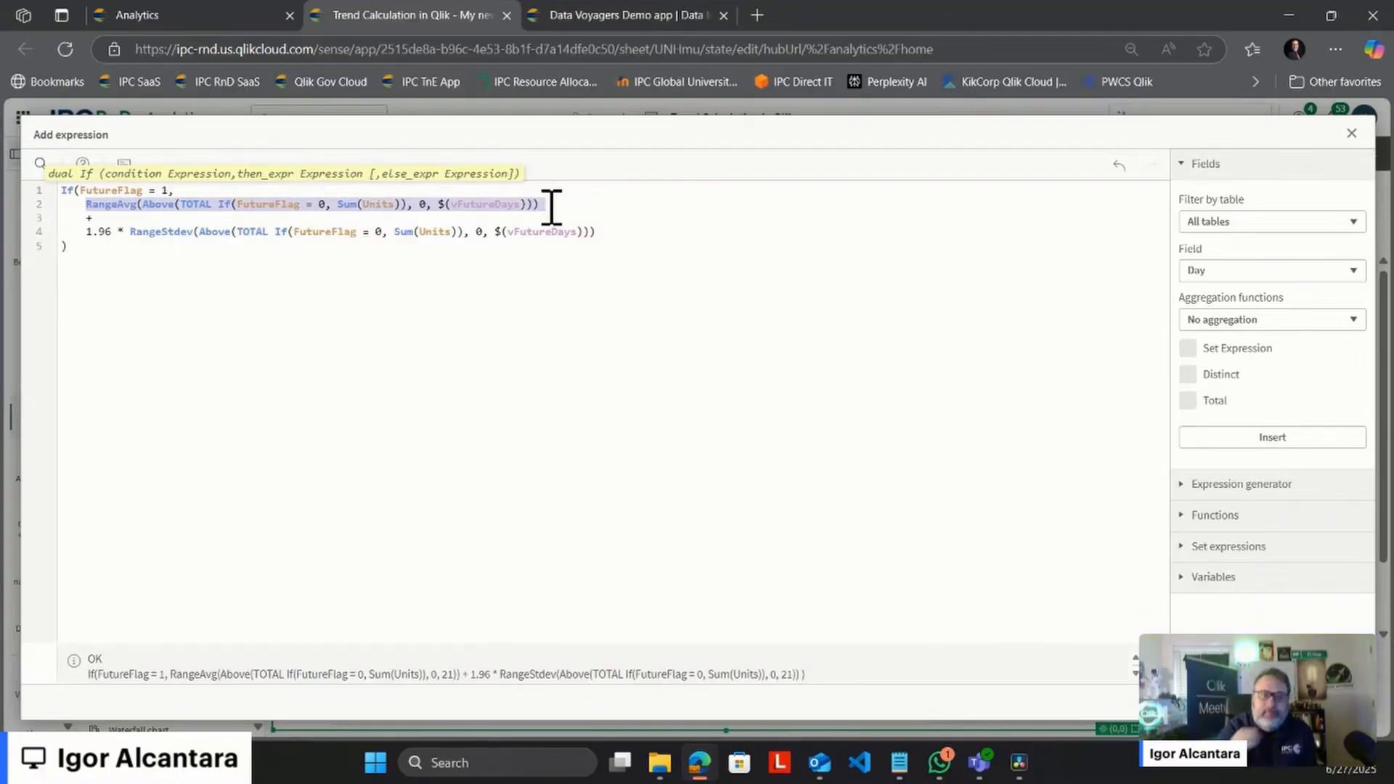
pyautogui.click(83, 219)
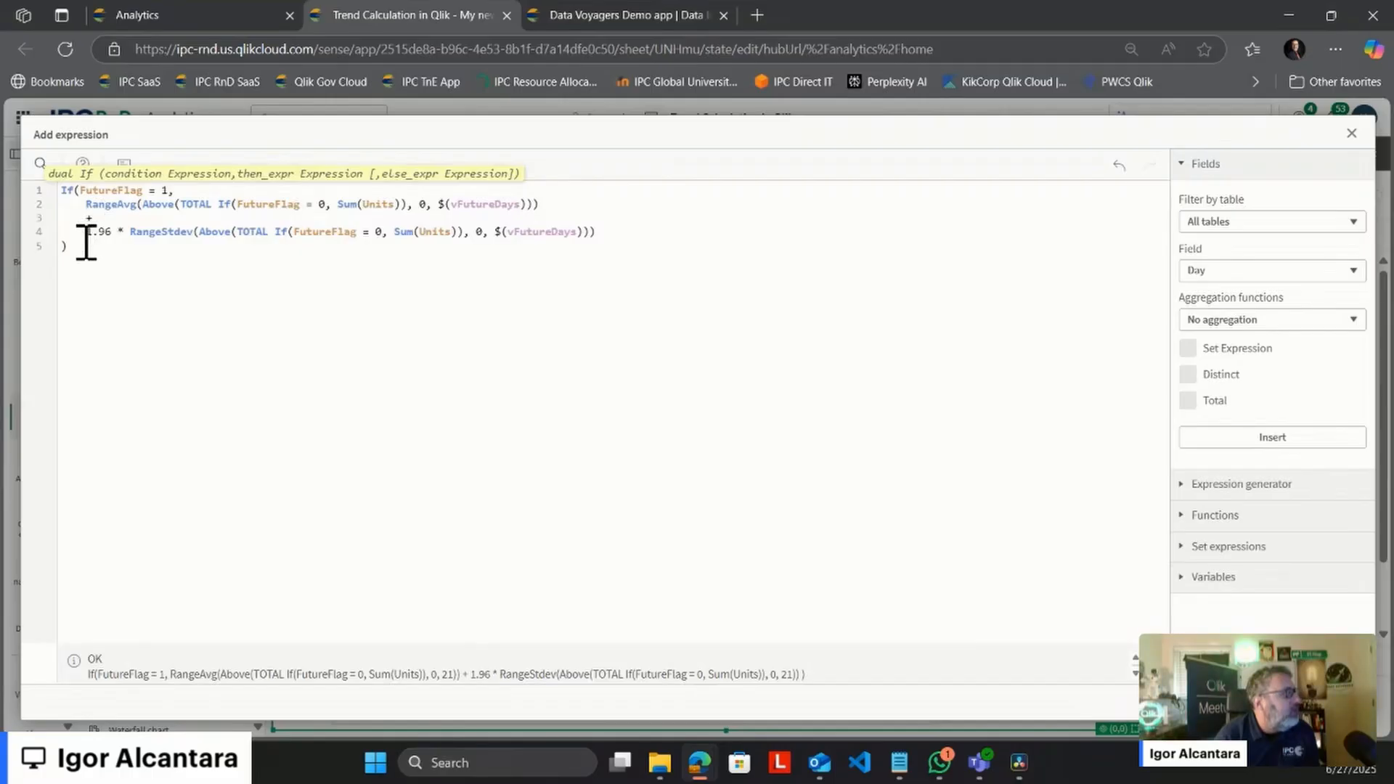
pyautogui.moveTo(86, 234); pyautogui.dragTo(629, 237)
pyautogui.click(133, 233)
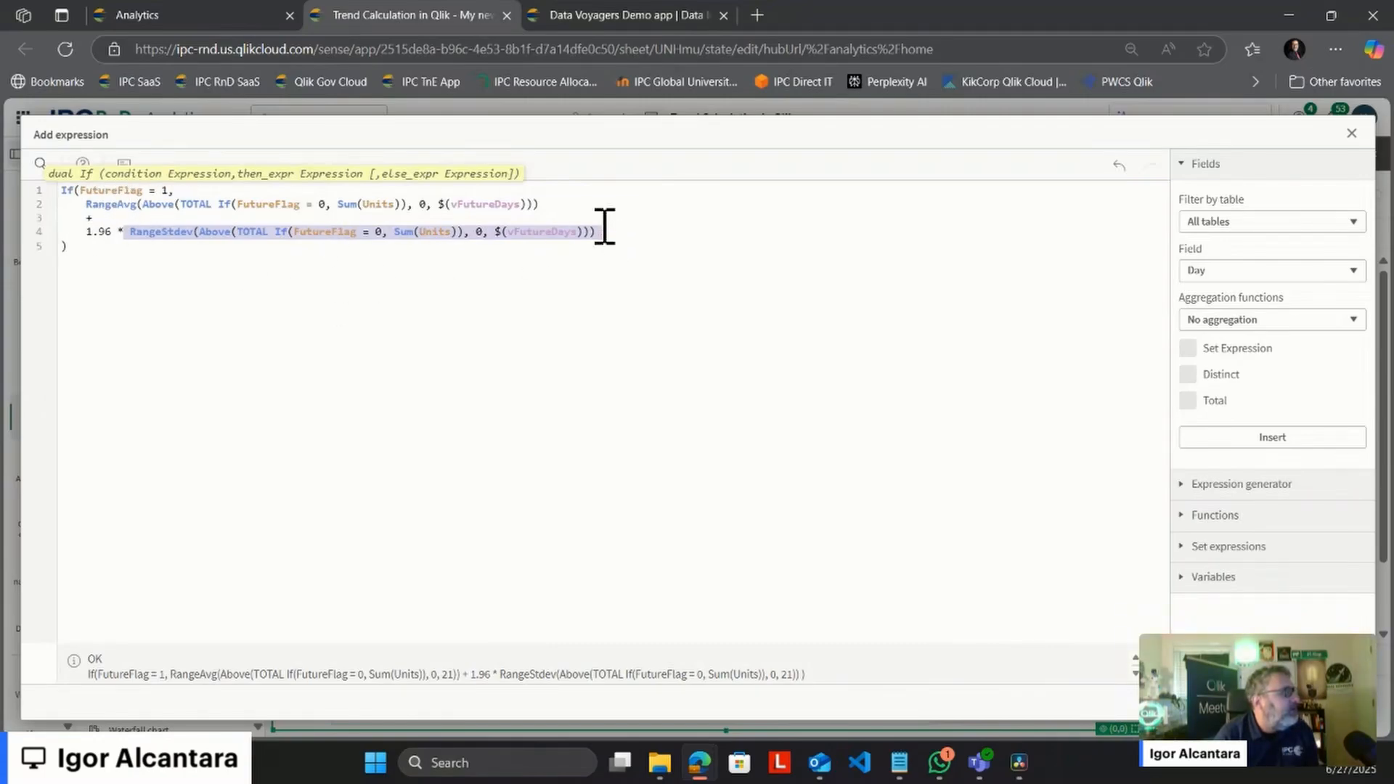
pyautogui.doubleClick(177, 232)
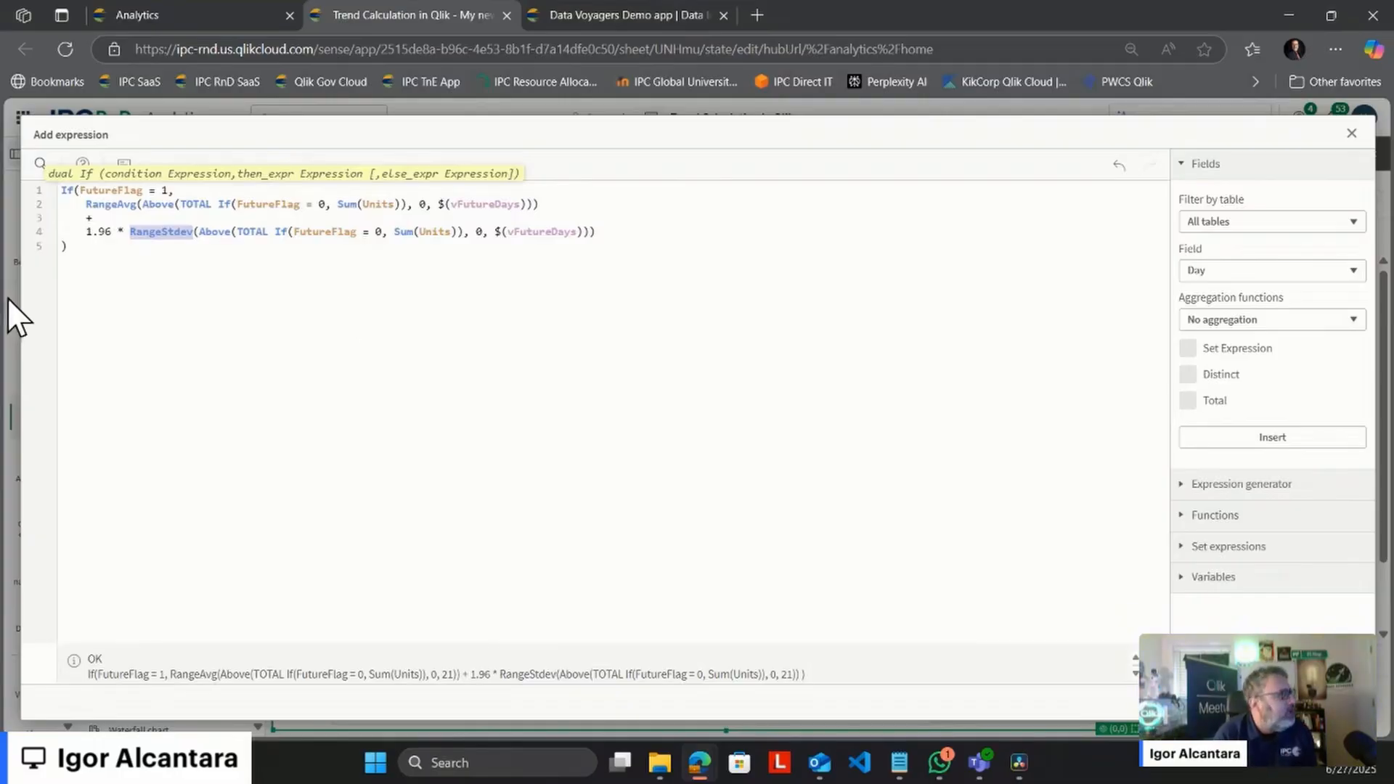
pyautogui.moveTo(87, 236); pyautogui.dragTo(663, 247)
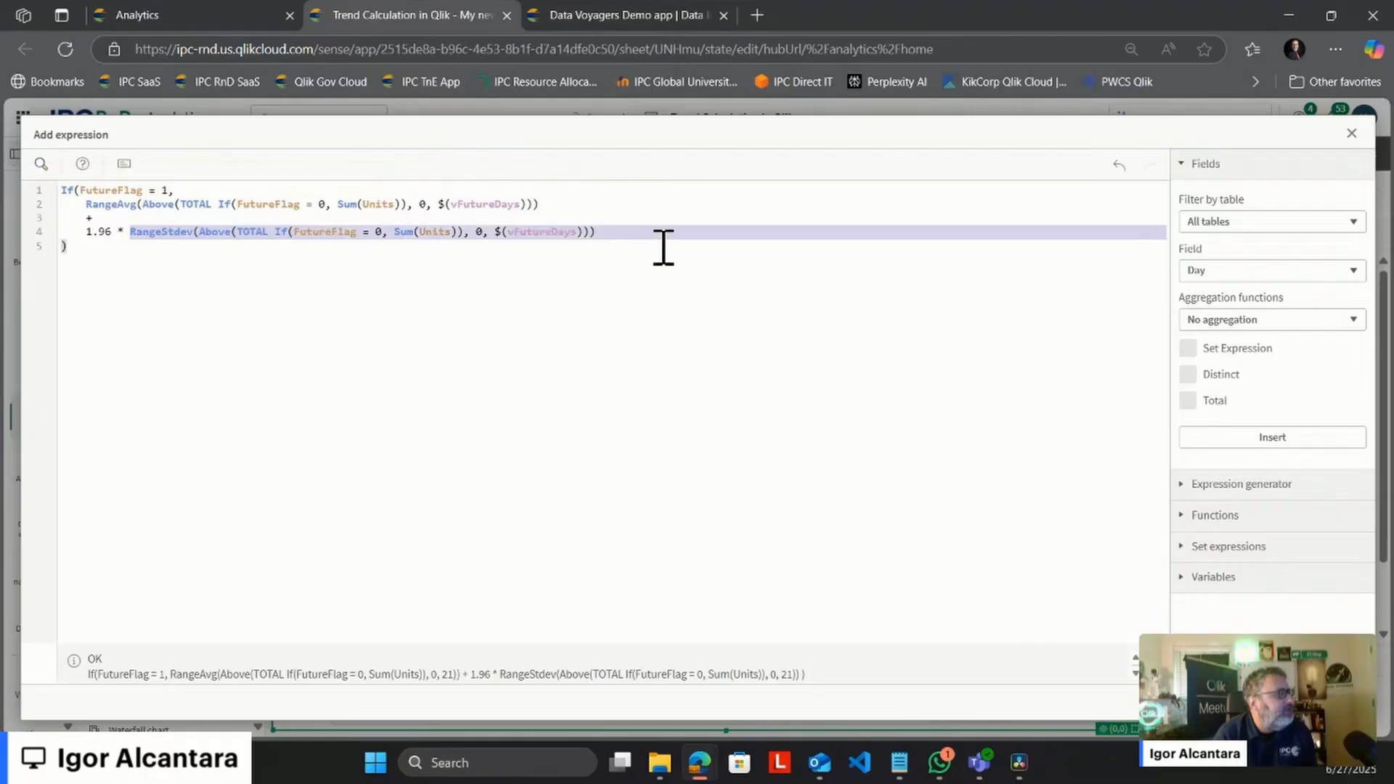
pyautogui.click(143, 216)
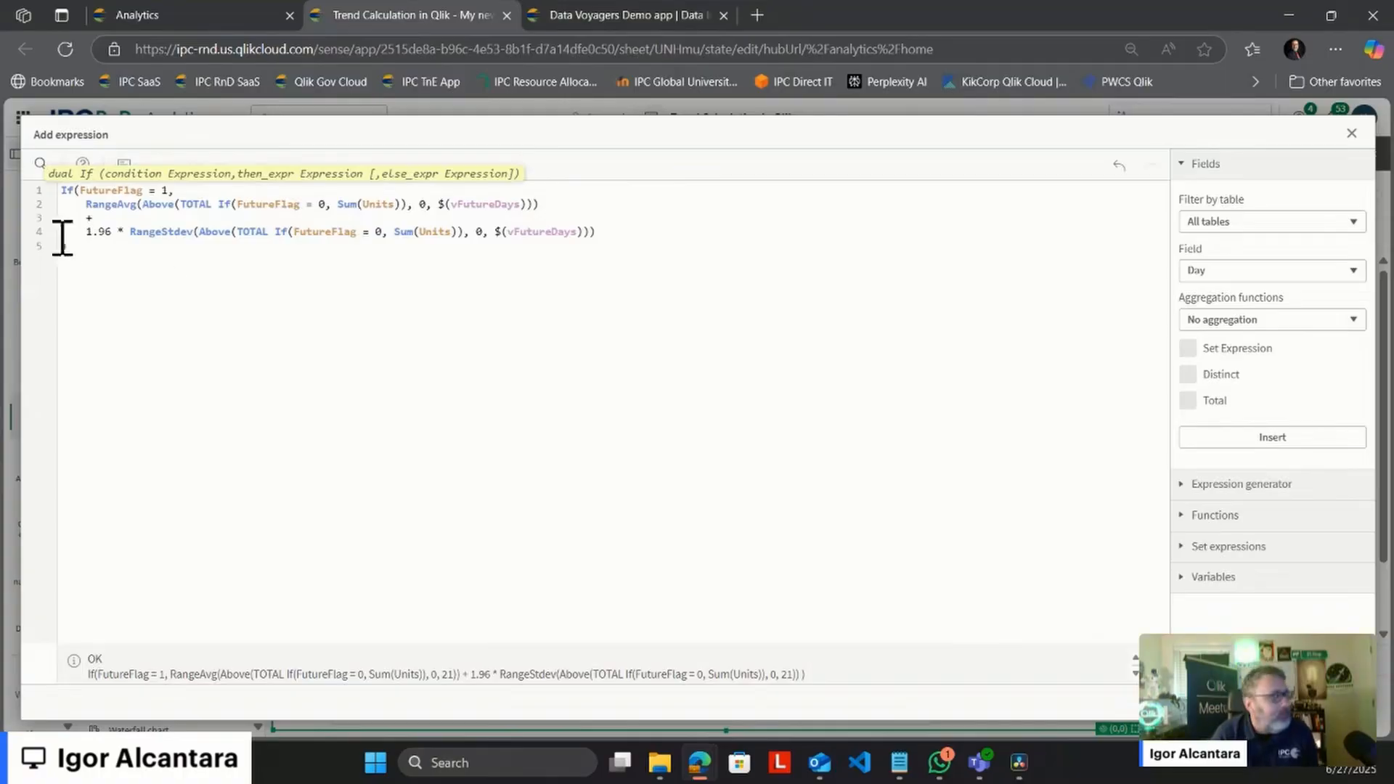
pyautogui.click(88, 233)
pyautogui.moveTo(90, 232); pyautogui.dragTo(115, 232)
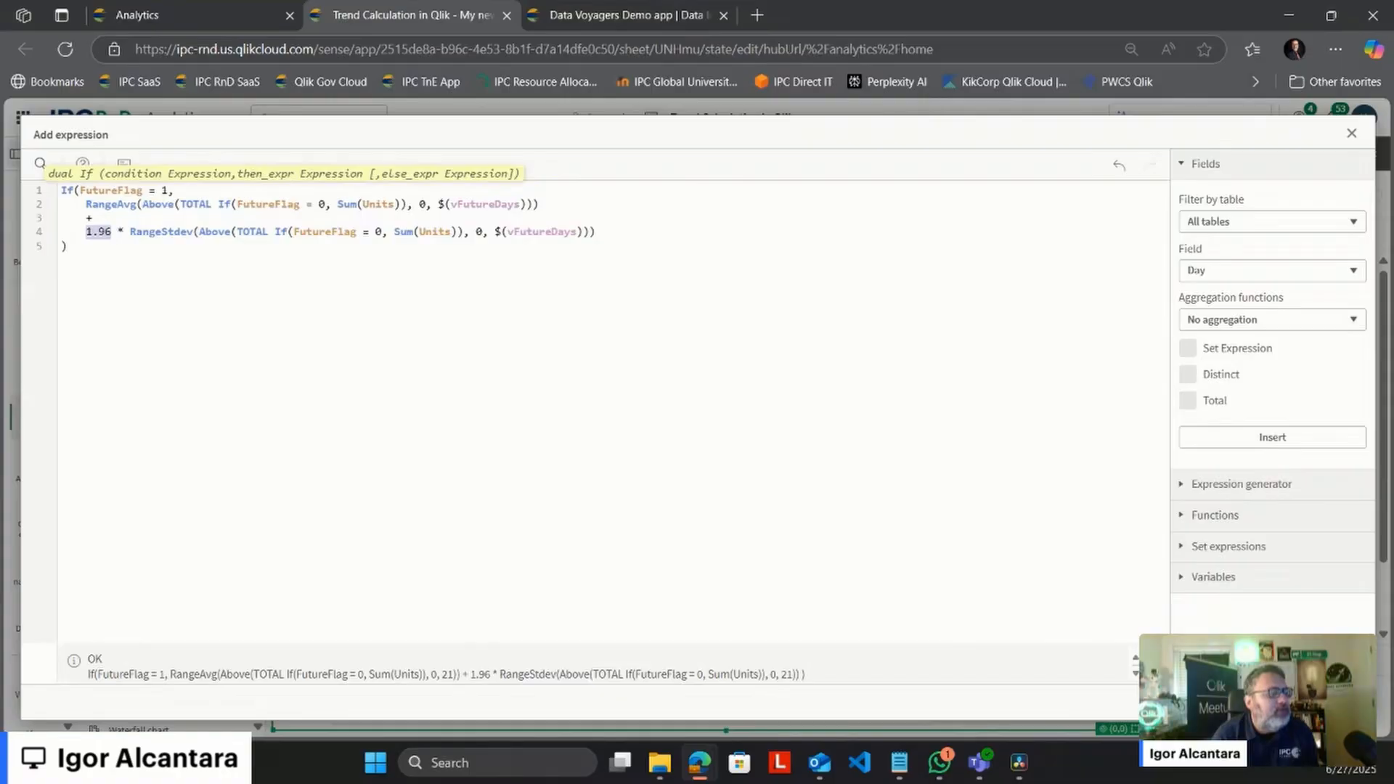
pyautogui.click(1342, 702)
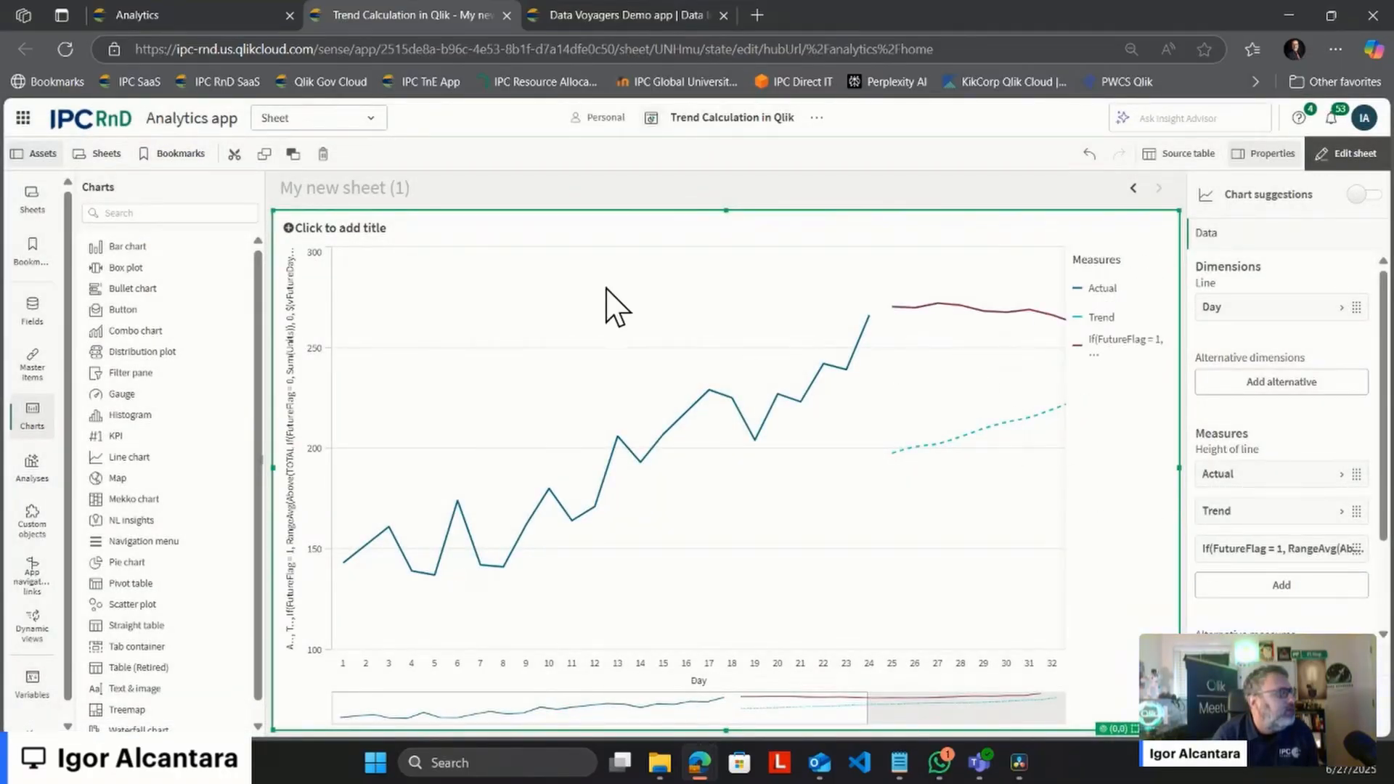
# Step: Open the load script section "Not sure how to call this section" and examine the Z-score for the 95% confidence level
pyautogui.click(379, 129)
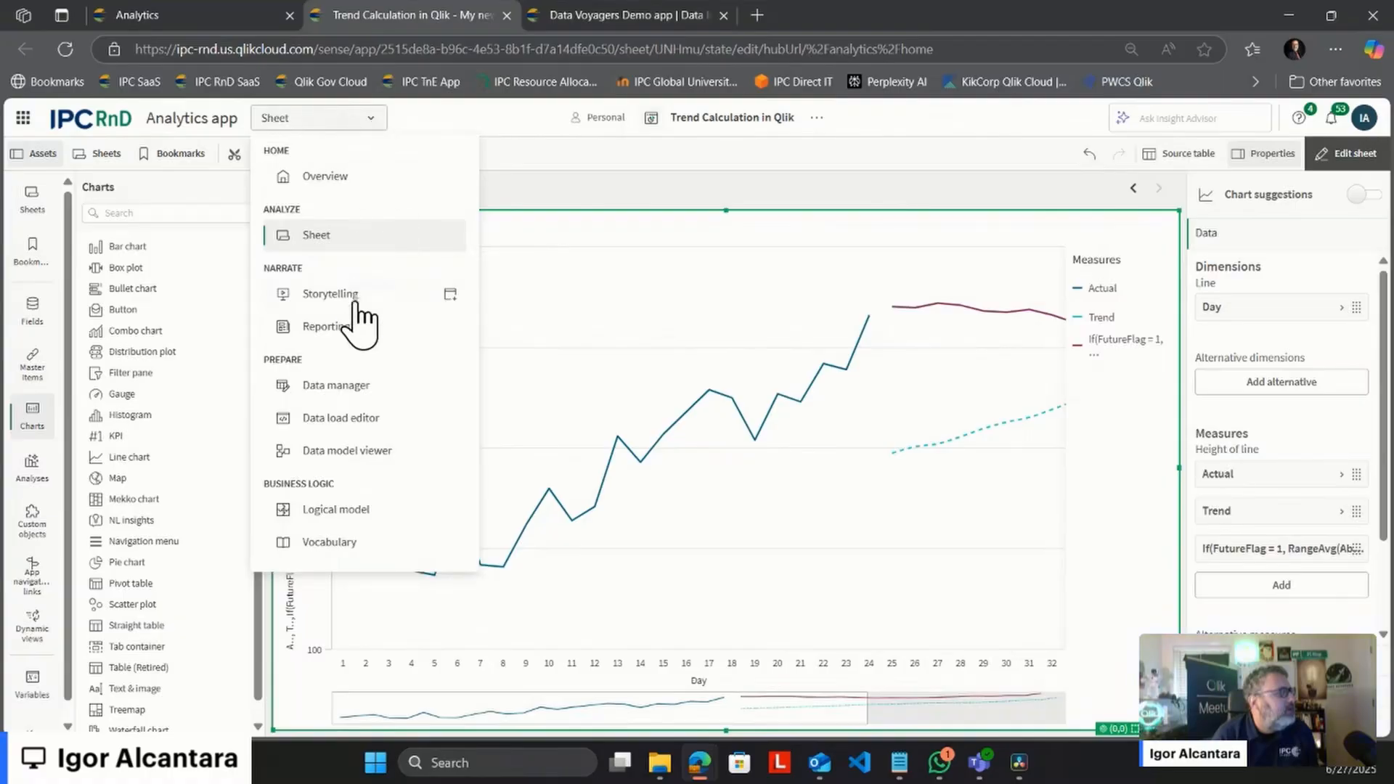
pyautogui.click(341, 419)
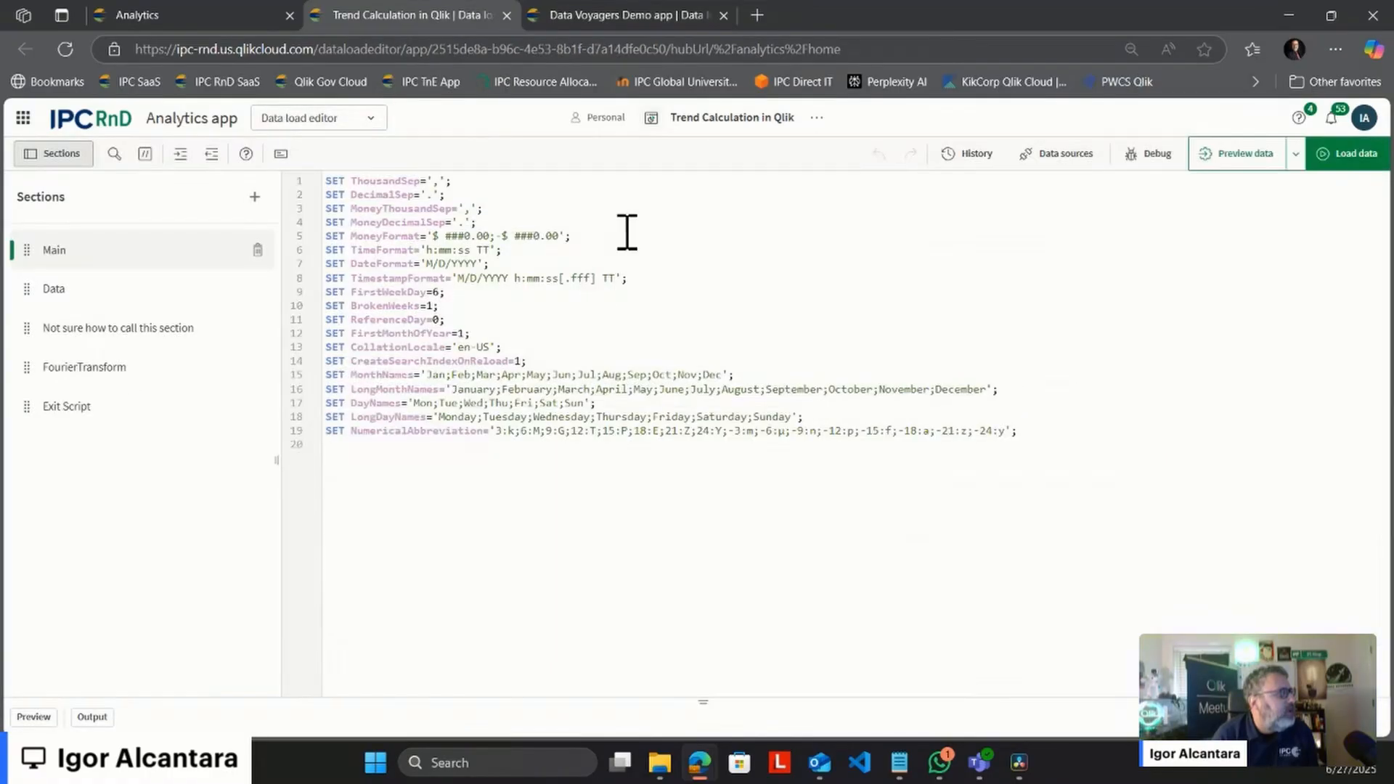
pyautogui.click(103, 328)
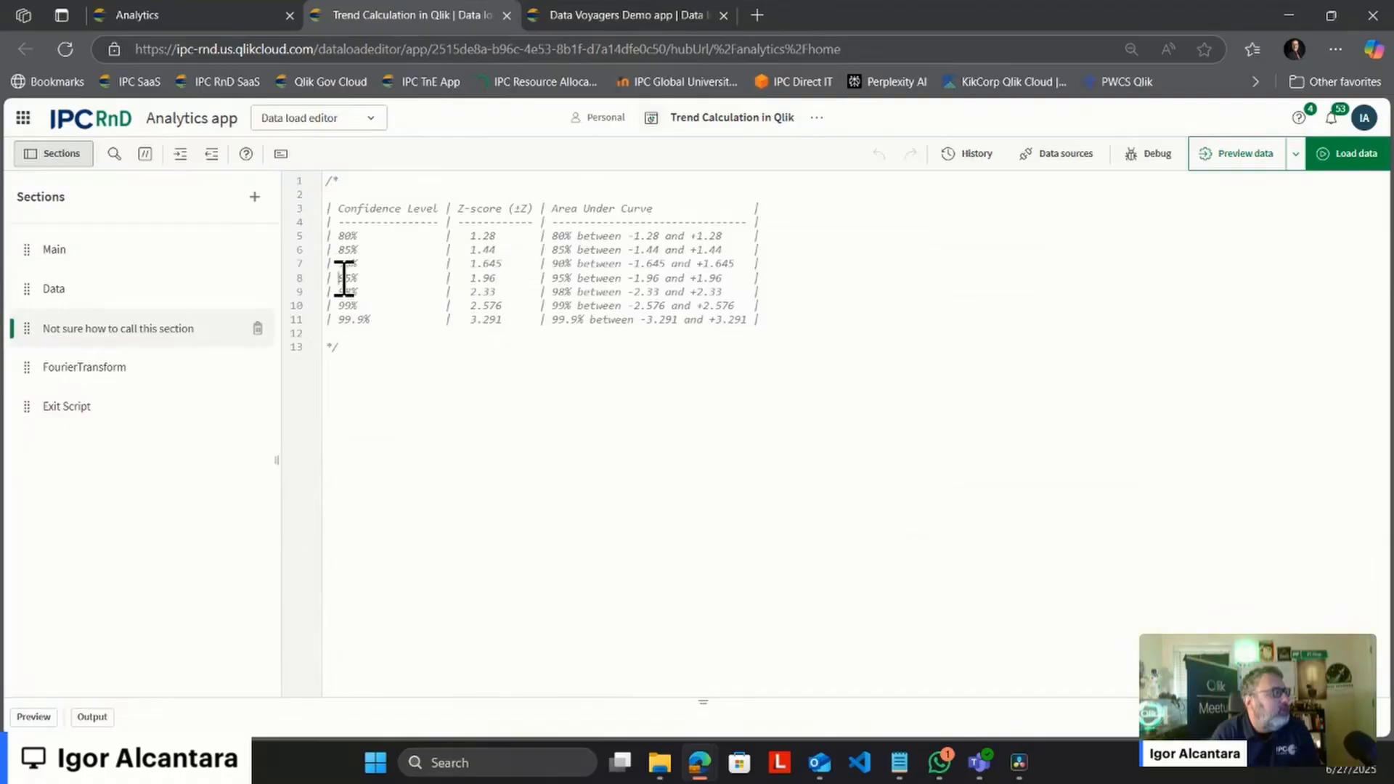
pyautogui.moveTo(340, 279); pyautogui.dragTo(361, 278)
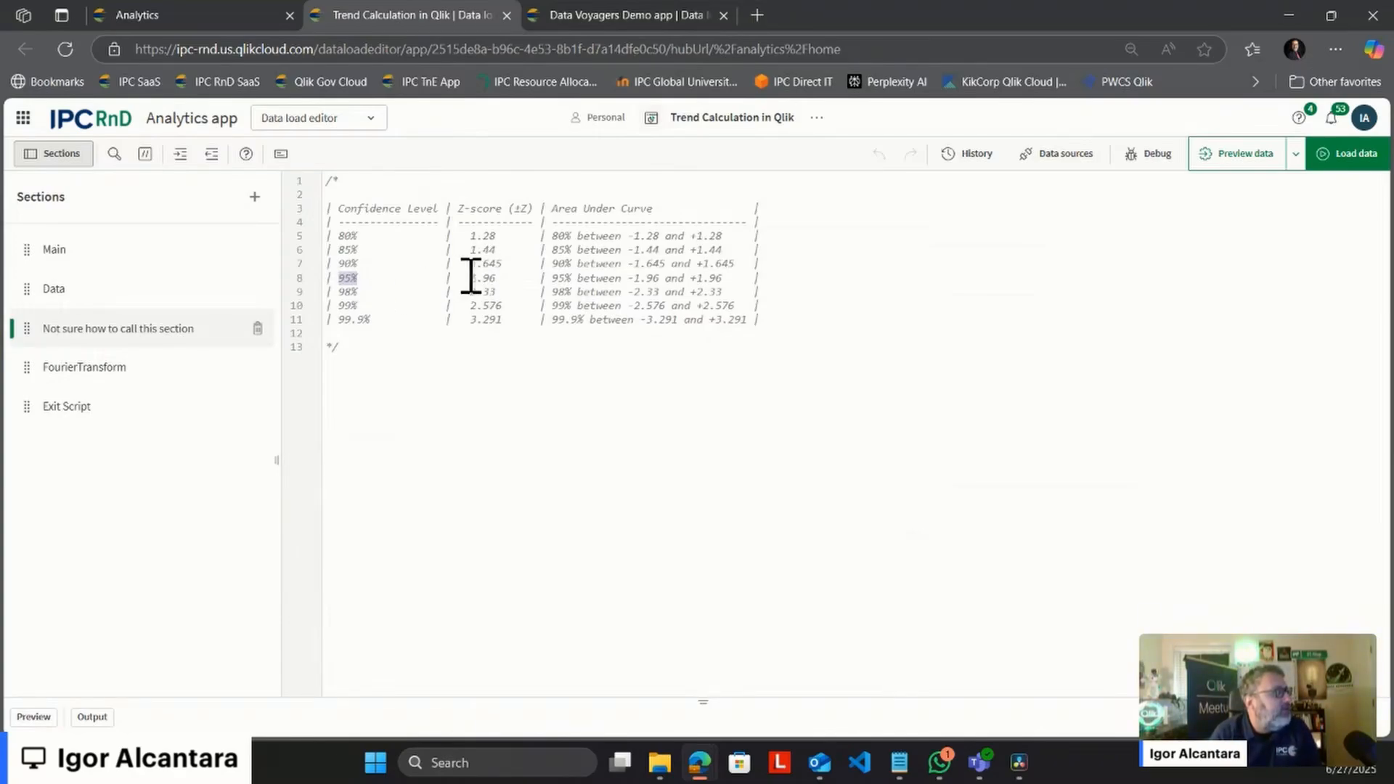
pyautogui.moveTo(470, 278); pyautogui.dragTo(495, 279)
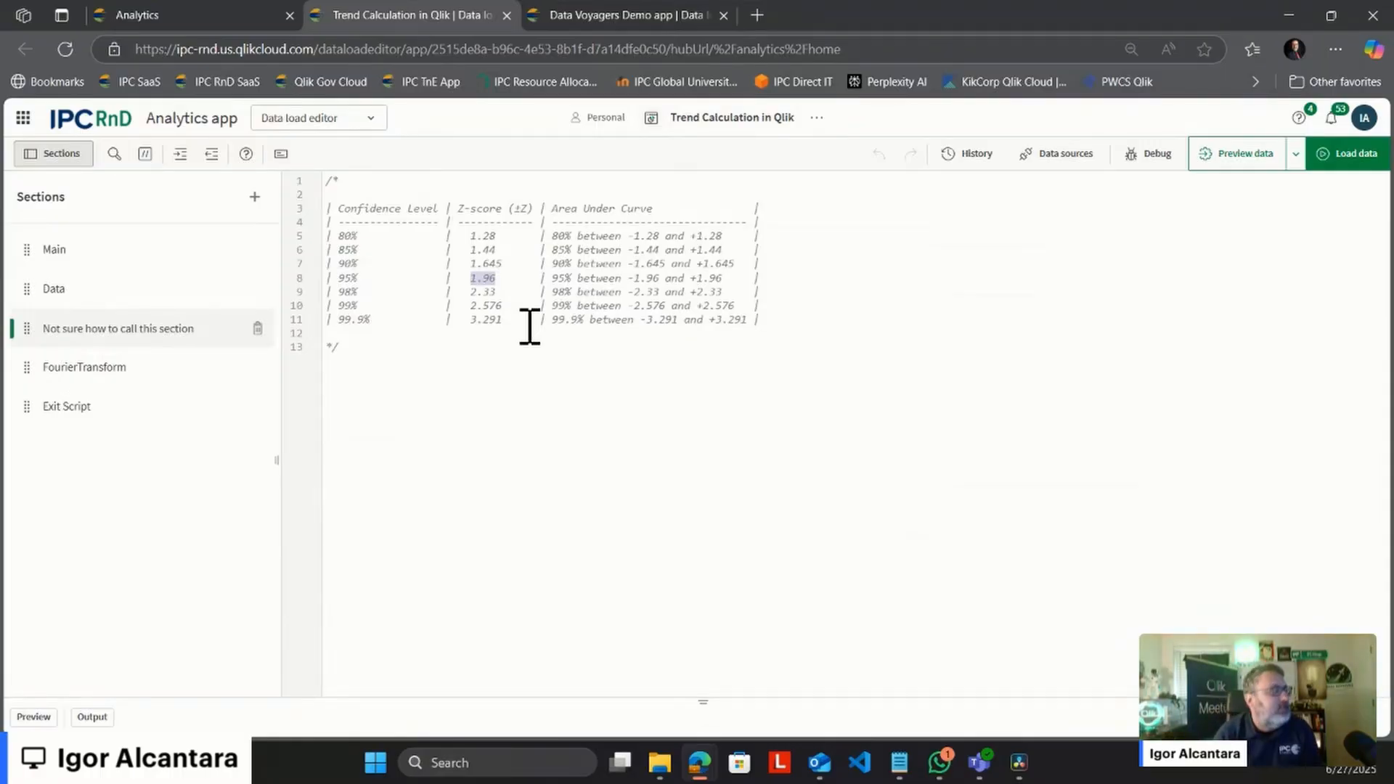
pyautogui.click(501, 334)
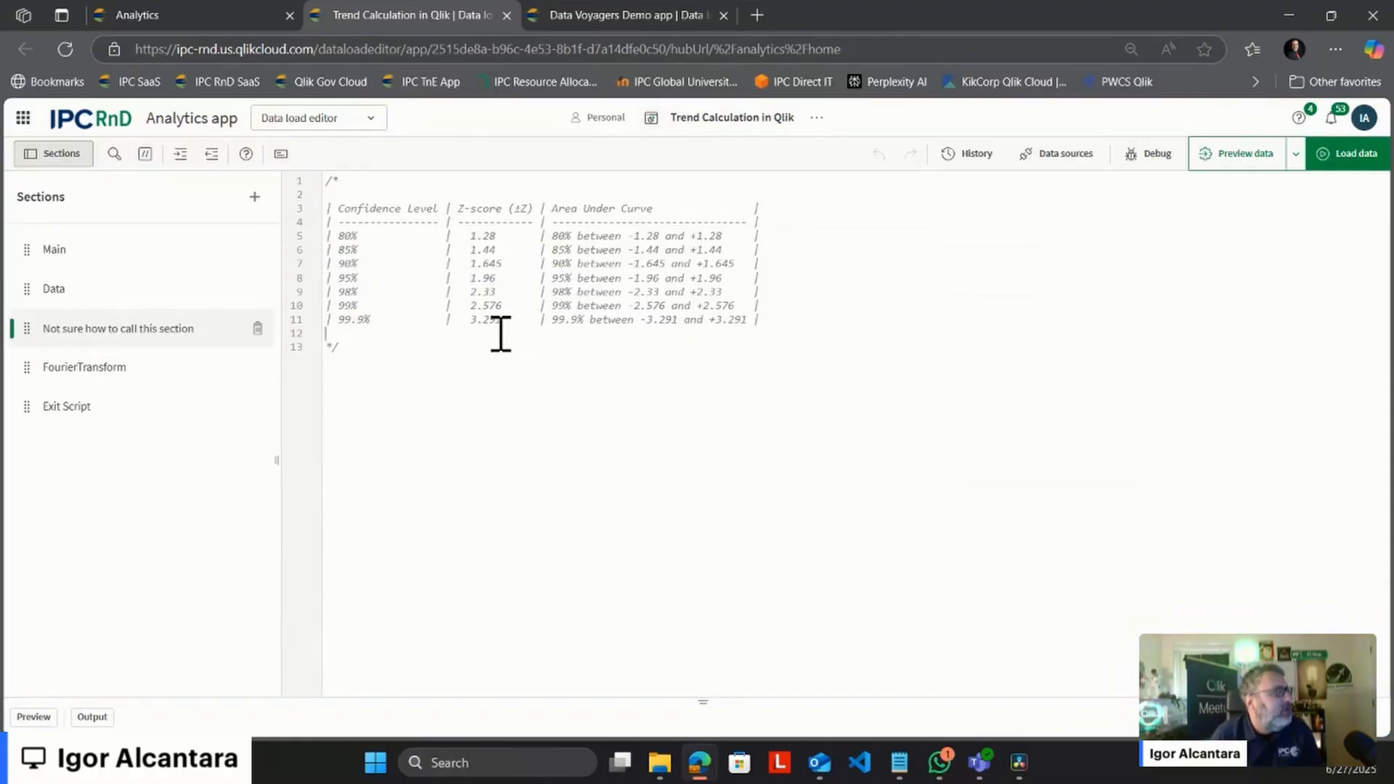
pyautogui.moveTo(477, 279); pyautogui.dragTo(512, 279)
pyautogui.click(510, 278)
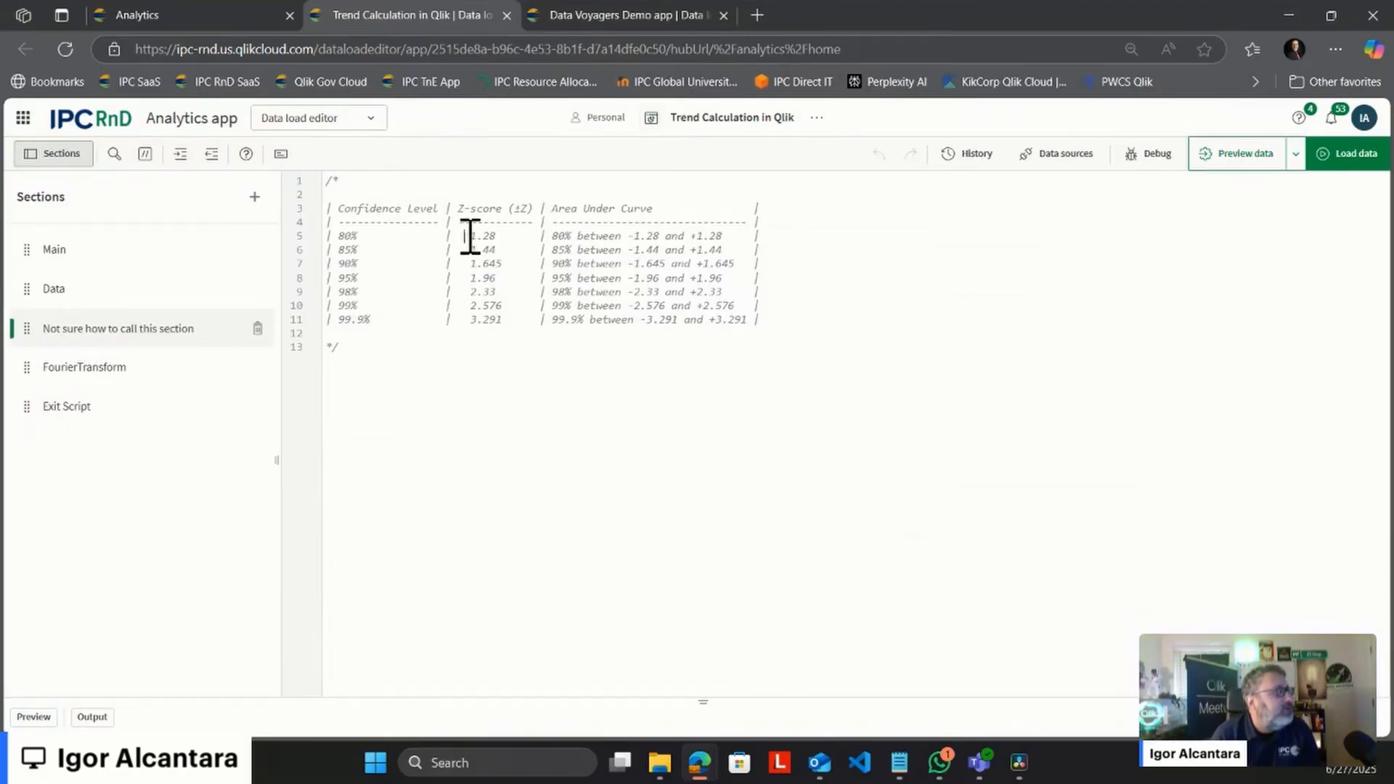
# Step: Compare the Z-scores of the 80% and 99% confidence levels in the script's comment table
pyautogui.moveTo(469, 236); pyautogui.dragTo(503, 235)
pyautogui.moveTo(370, 236); pyautogui.dragTo(339, 237)
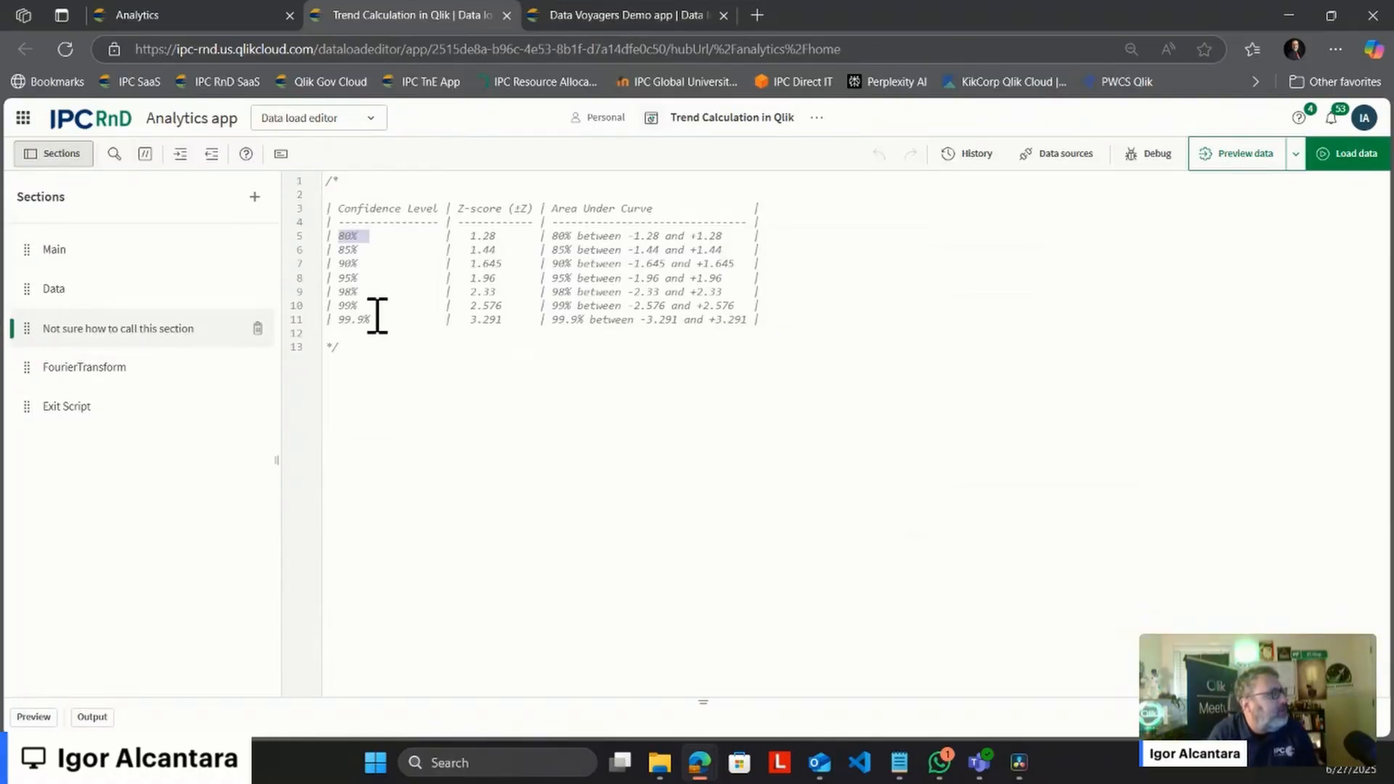
pyautogui.moveTo(369, 306); pyautogui.dragTo(334, 306)
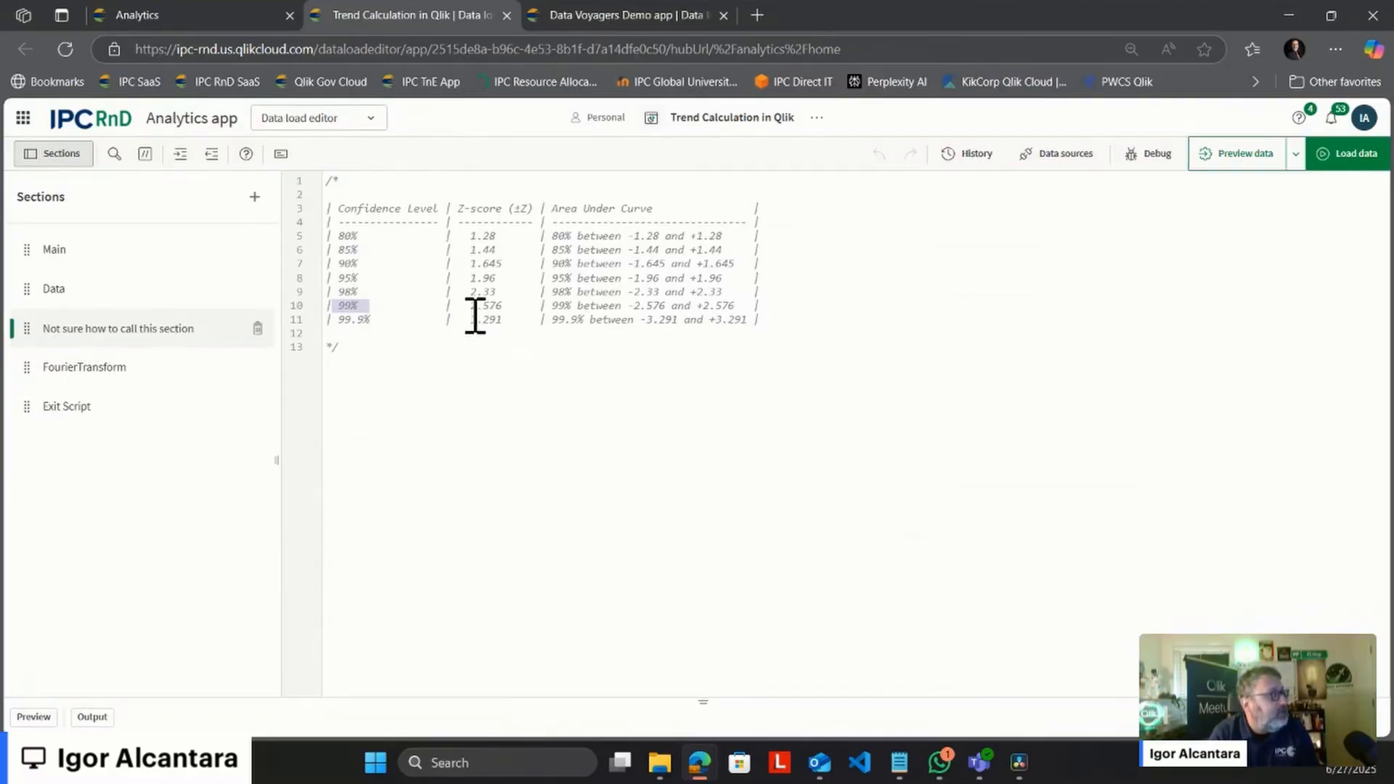
pyautogui.moveTo(471, 306); pyautogui.dragTo(502, 306)
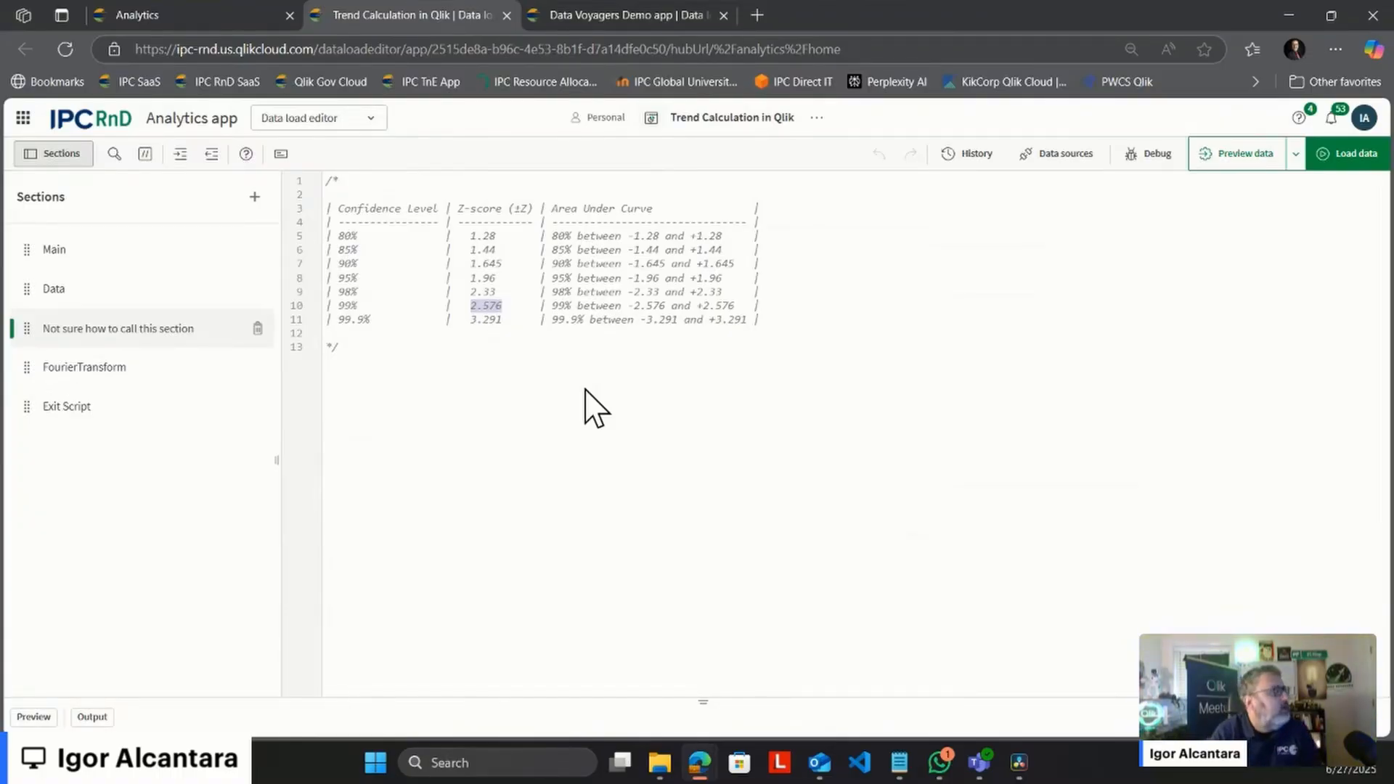
# Step: Examine the 95% row's area under the curve and its negative and positive Z-score limits
pyautogui.moveTo(338, 277); pyautogui.dragTo(738, 285)
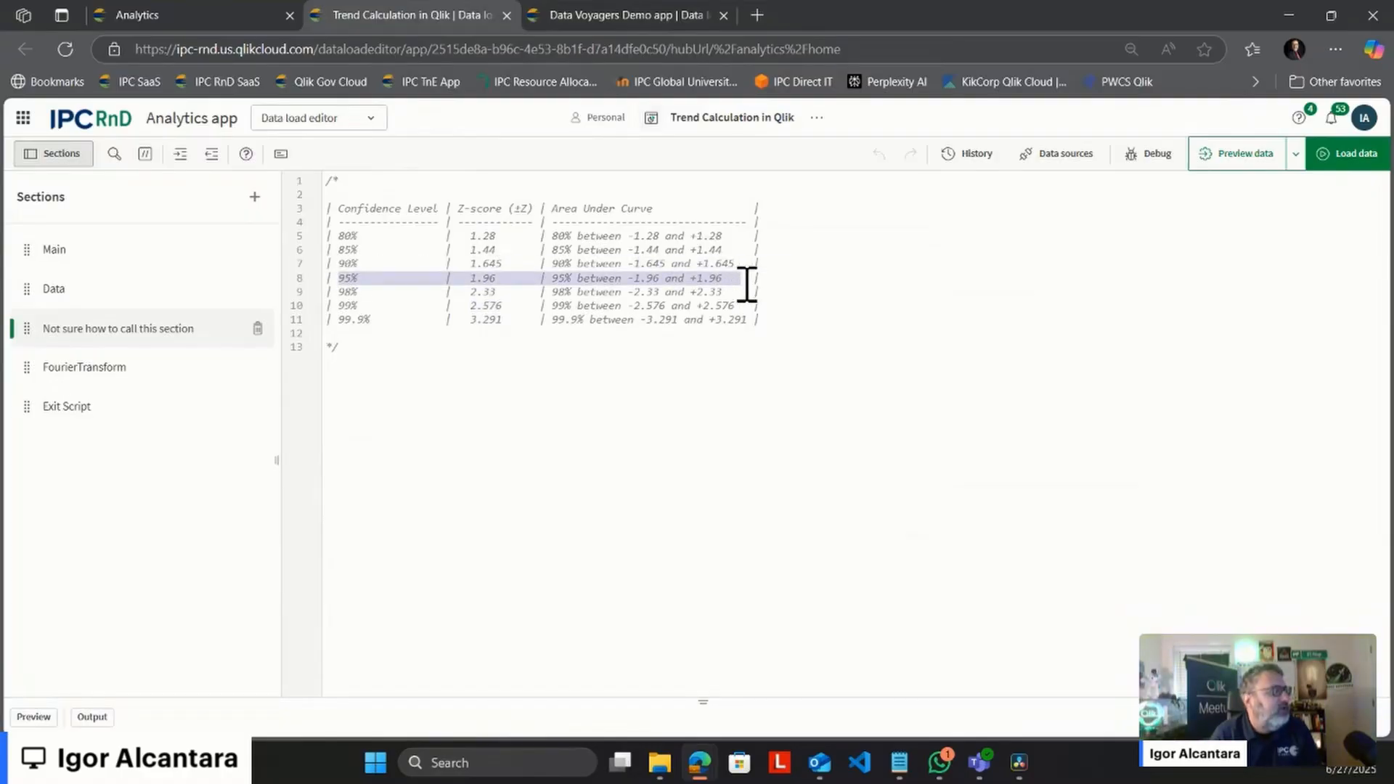
pyautogui.click(741, 291)
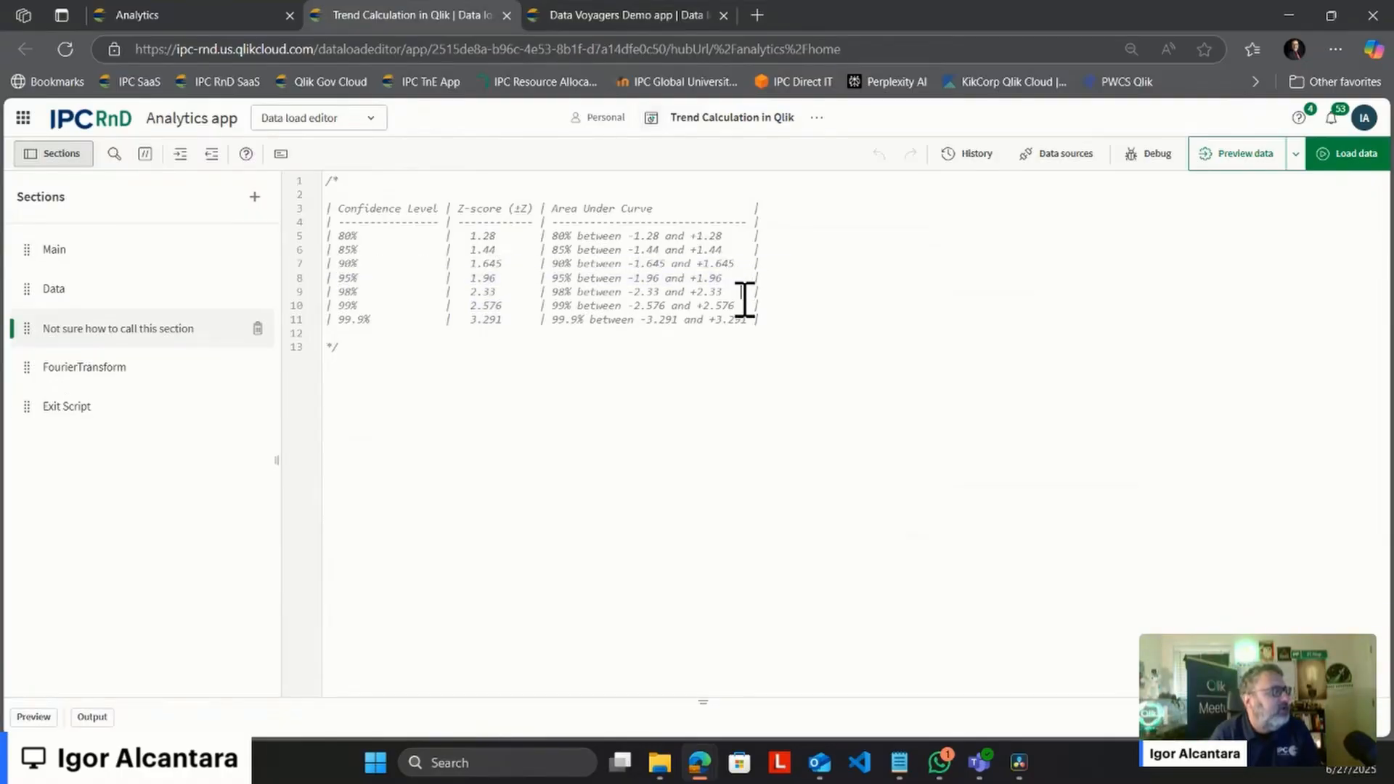
pyautogui.click(629, 278)
pyautogui.moveTo(632, 280); pyautogui.dragTo(661, 281)
pyautogui.moveTo(691, 280); pyautogui.dragTo(727, 279)
pyautogui.click(730, 278)
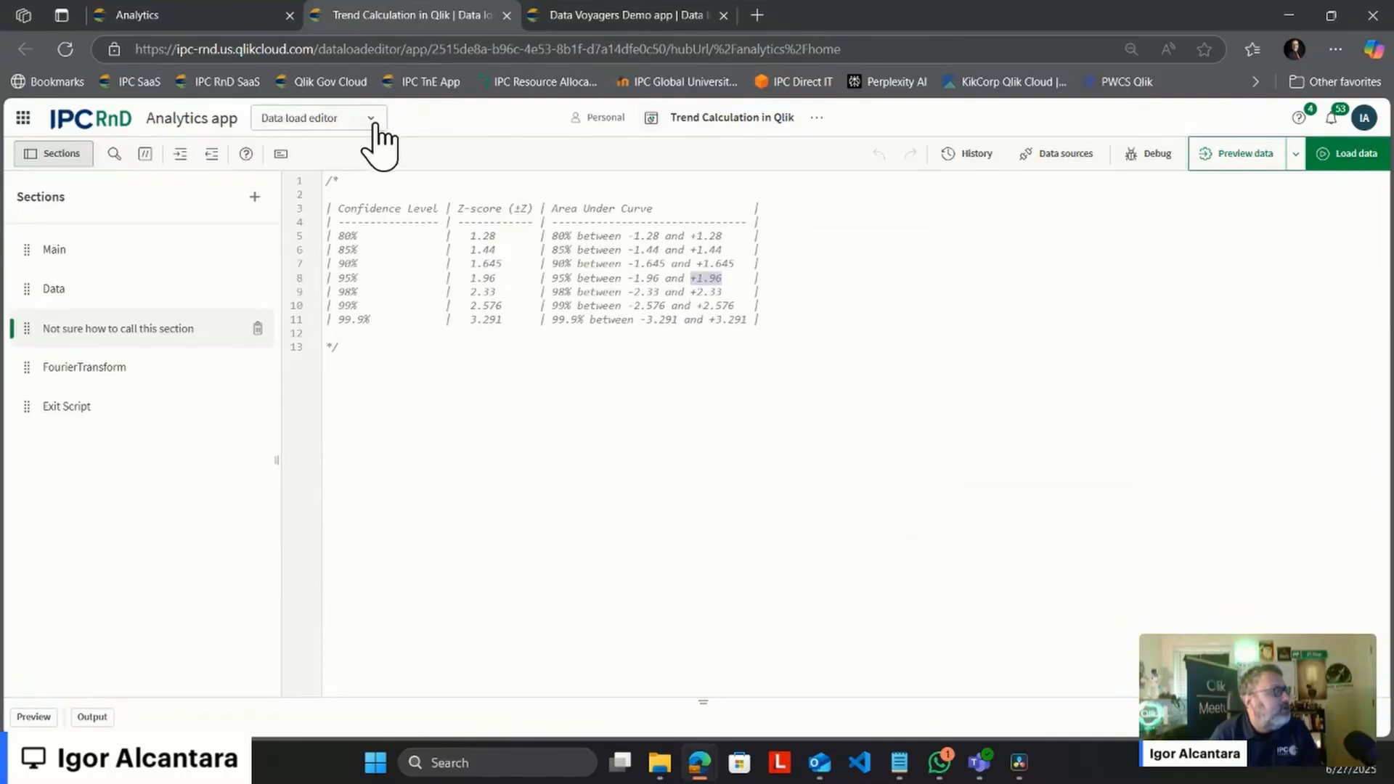
# Step: Return to the sheet, copy the whole expression of the line chart's upper-bound measure, and close its expression editor
pyautogui.click(375, 125)
pyautogui.click(366, 249)
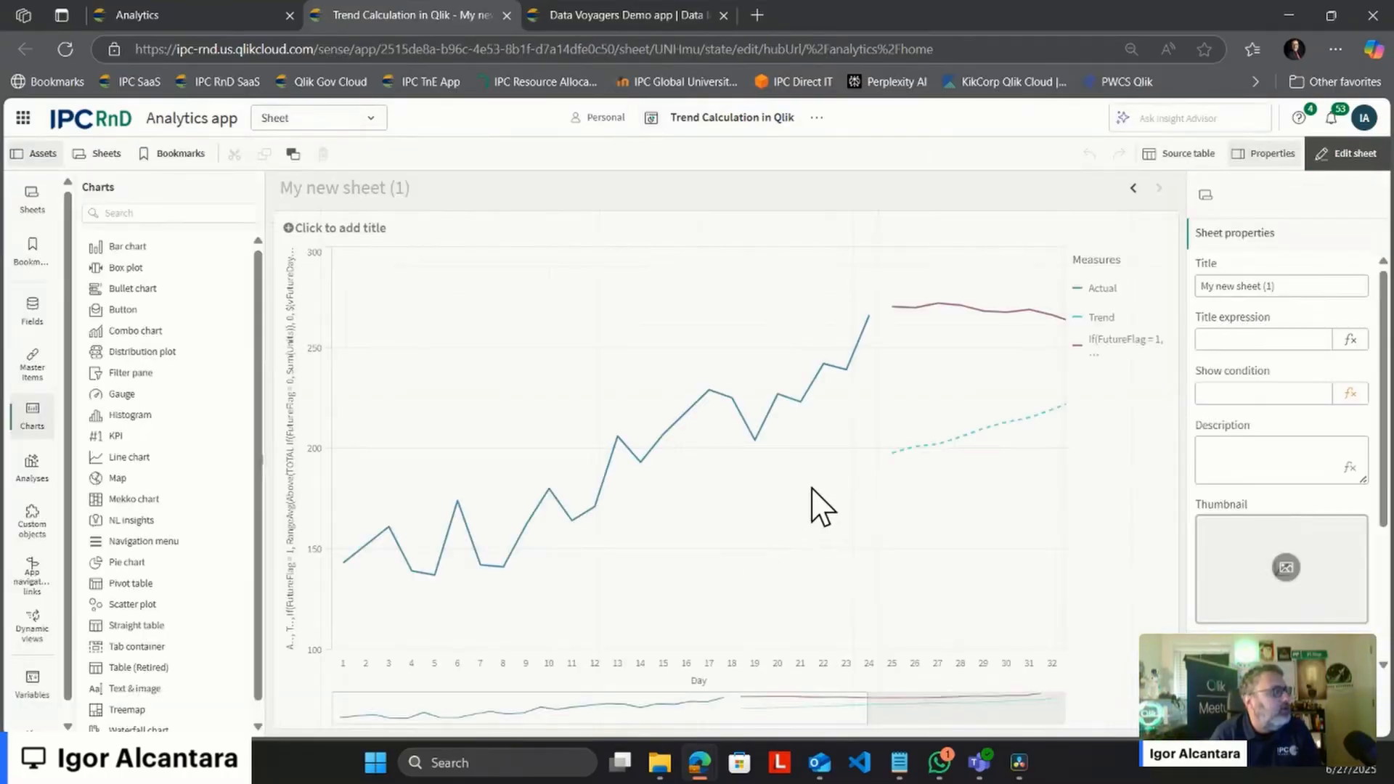
pyautogui.click(821, 506)
pyautogui.click(1336, 549)
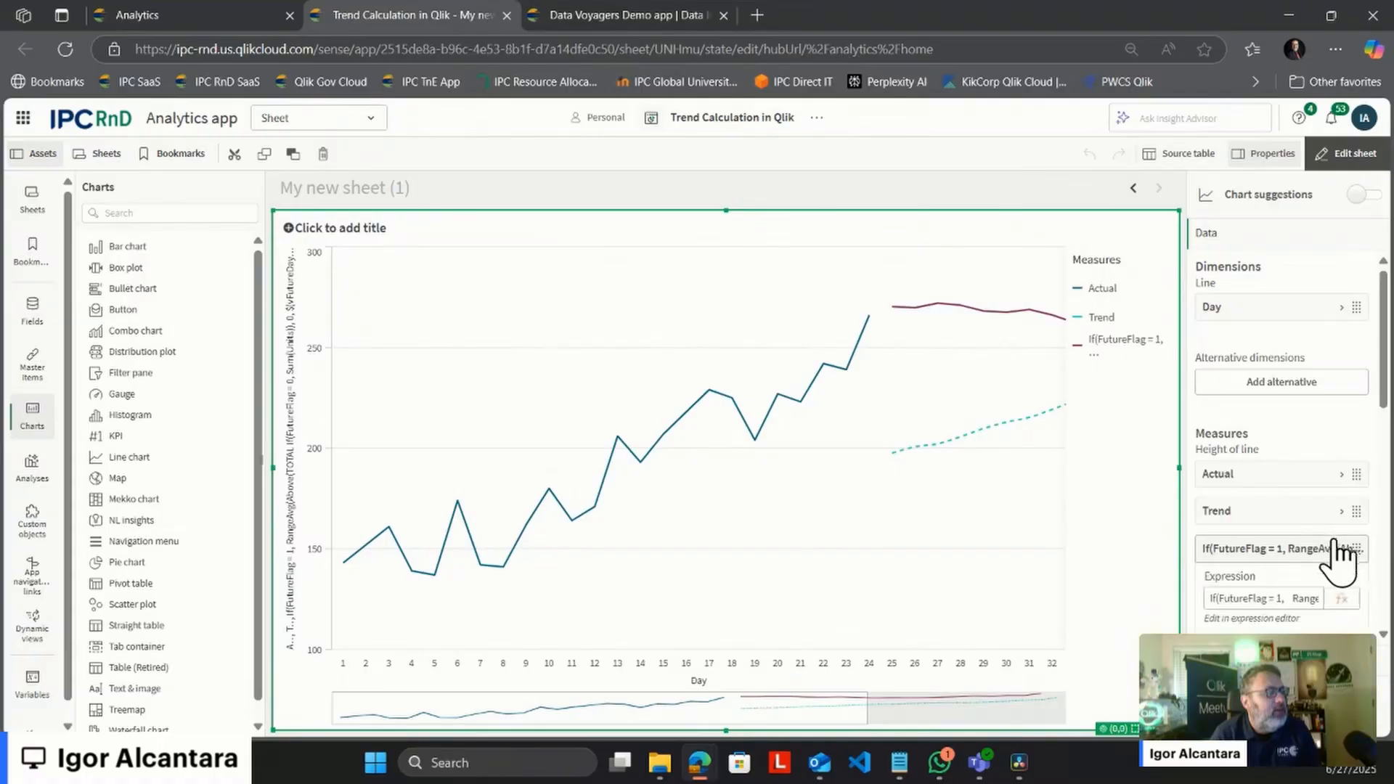
pyautogui.click(1343, 600)
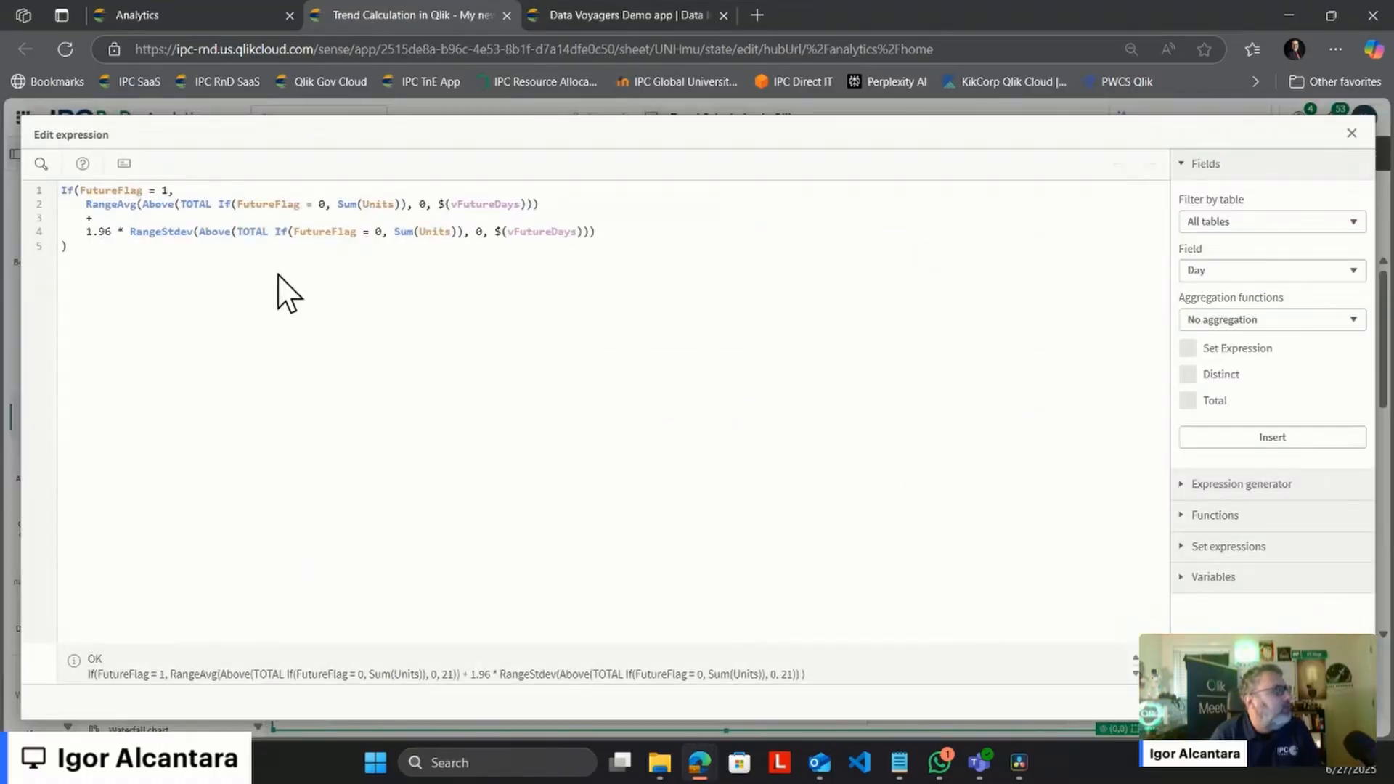
pyautogui.moveTo(142, 250); pyautogui.dragTo(59, 190)
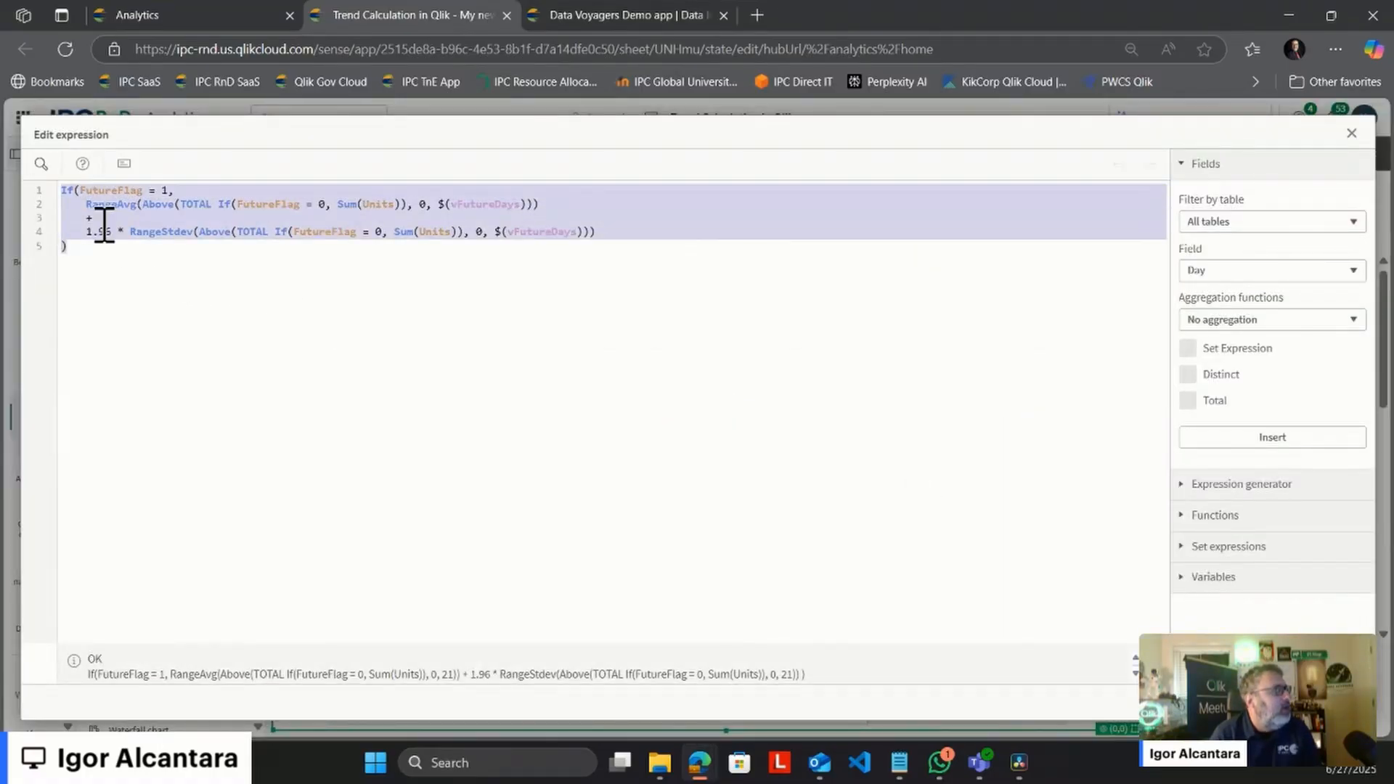
pyautogui.rightClick(196, 236)
pyautogui.click(268, 343)
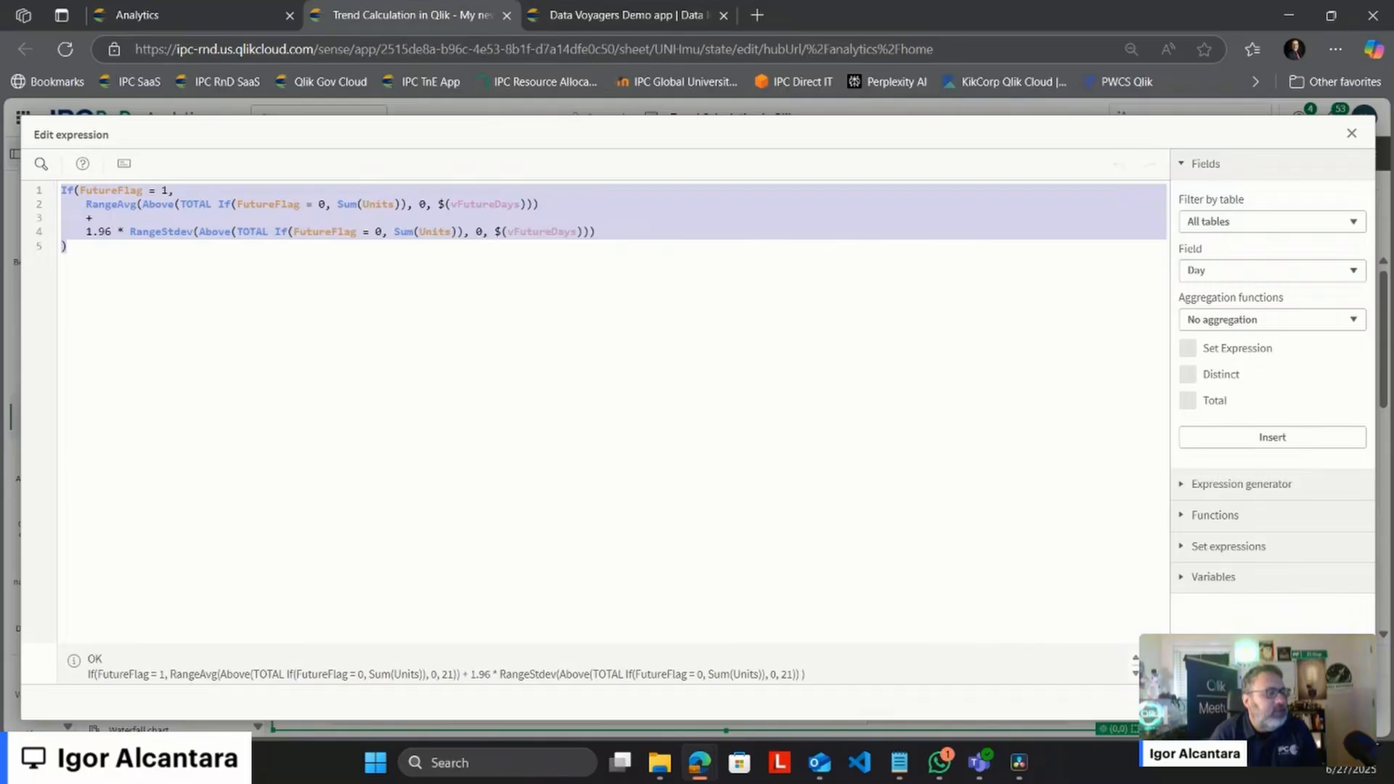
pyautogui.click(1338, 702)
pyautogui.scroll(-1, 1258, 527)
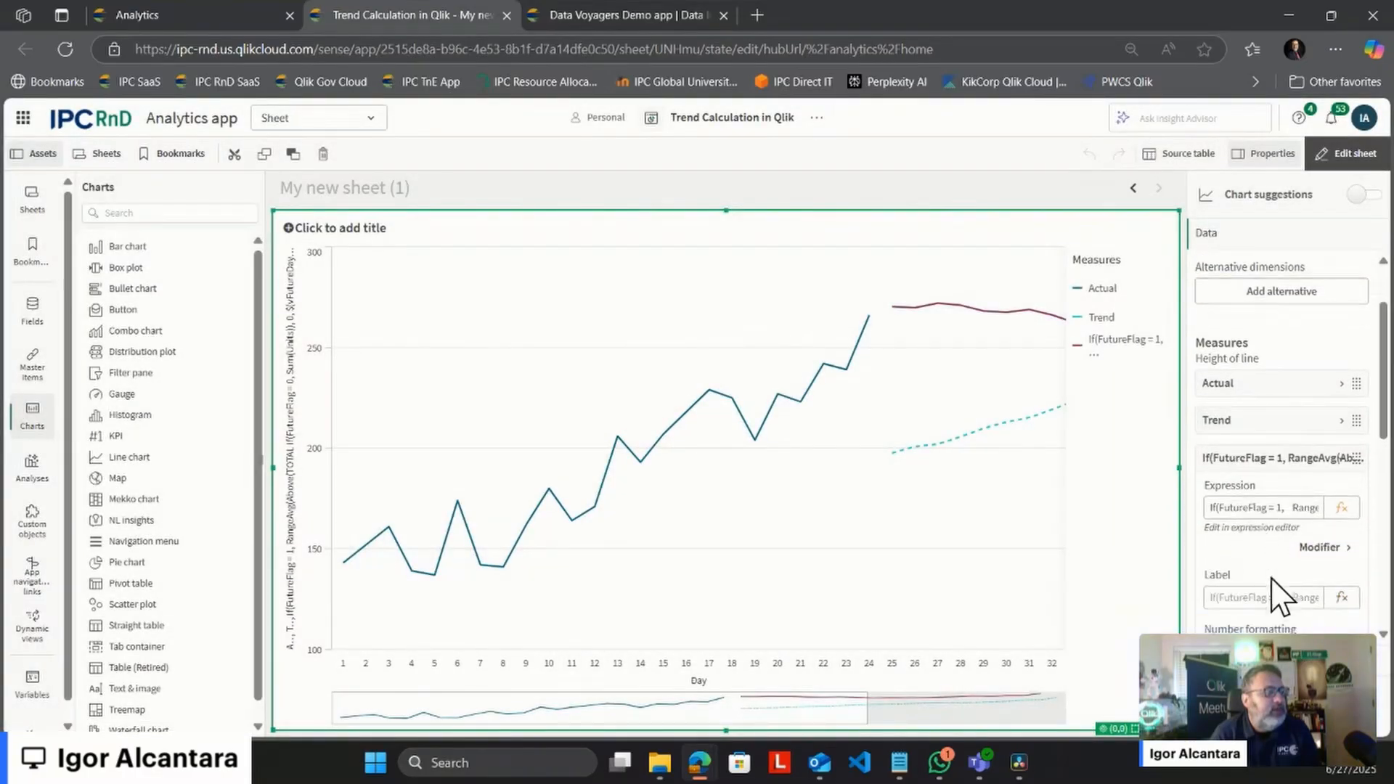
# Step: Label the line chart's upper-bound measure "Upper" and collapse its settings
pyautogui.click(1275, 595)
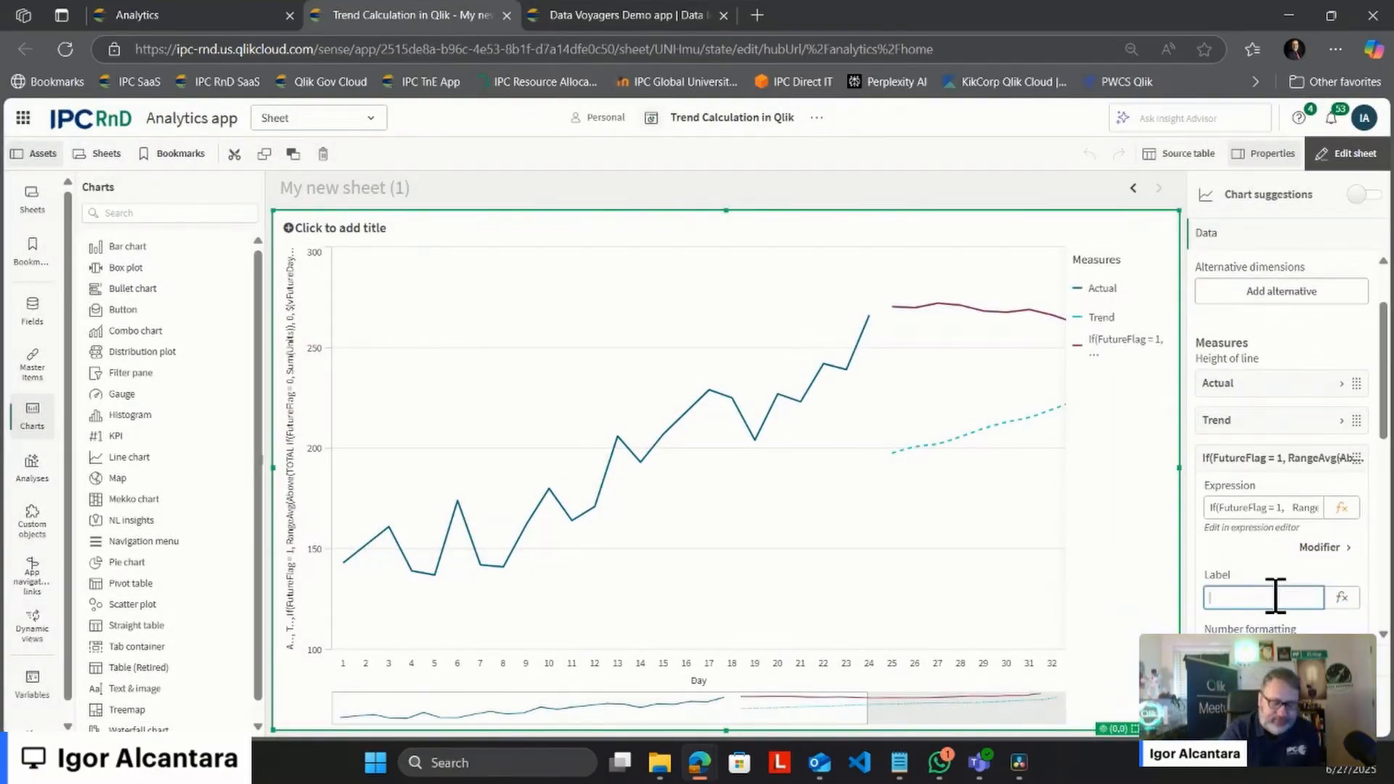
pyautogui.write('Upper')
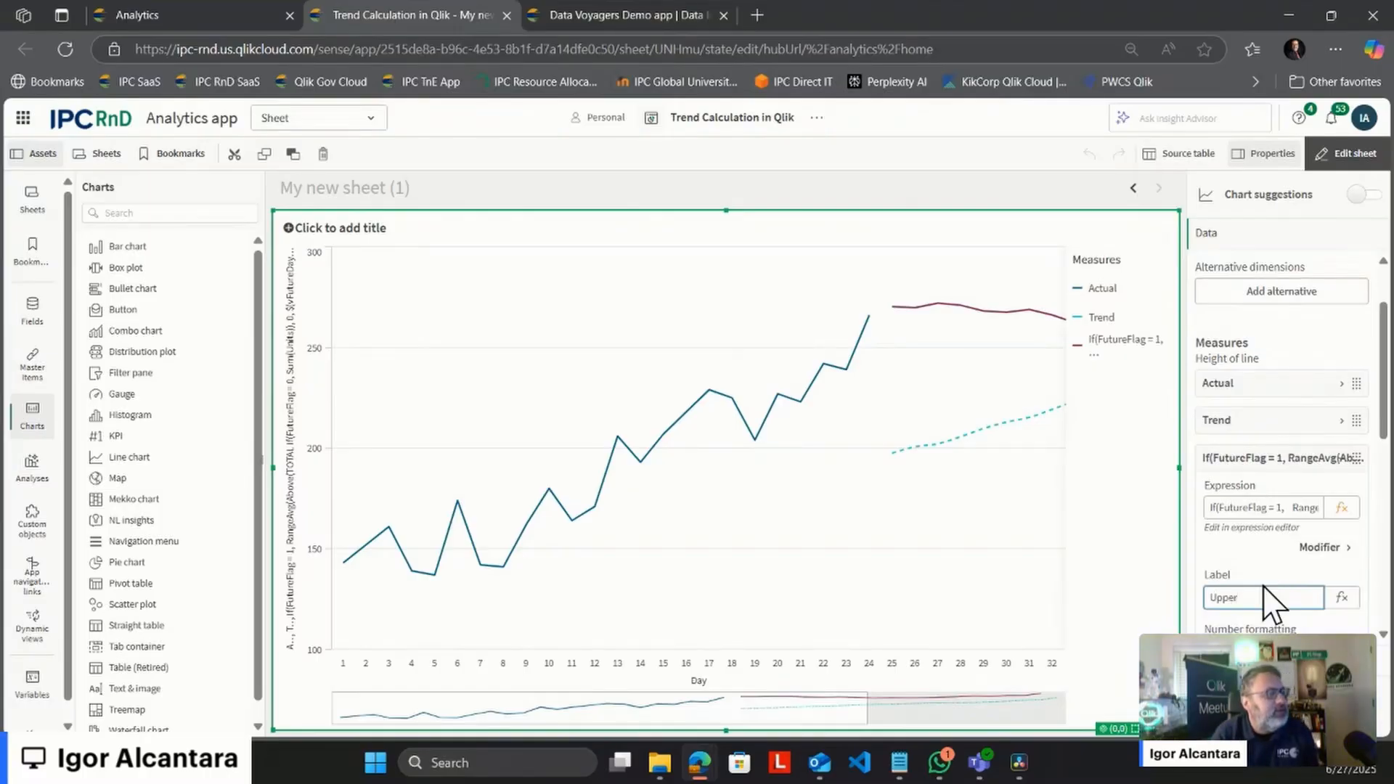
pyautogui.press('Return')
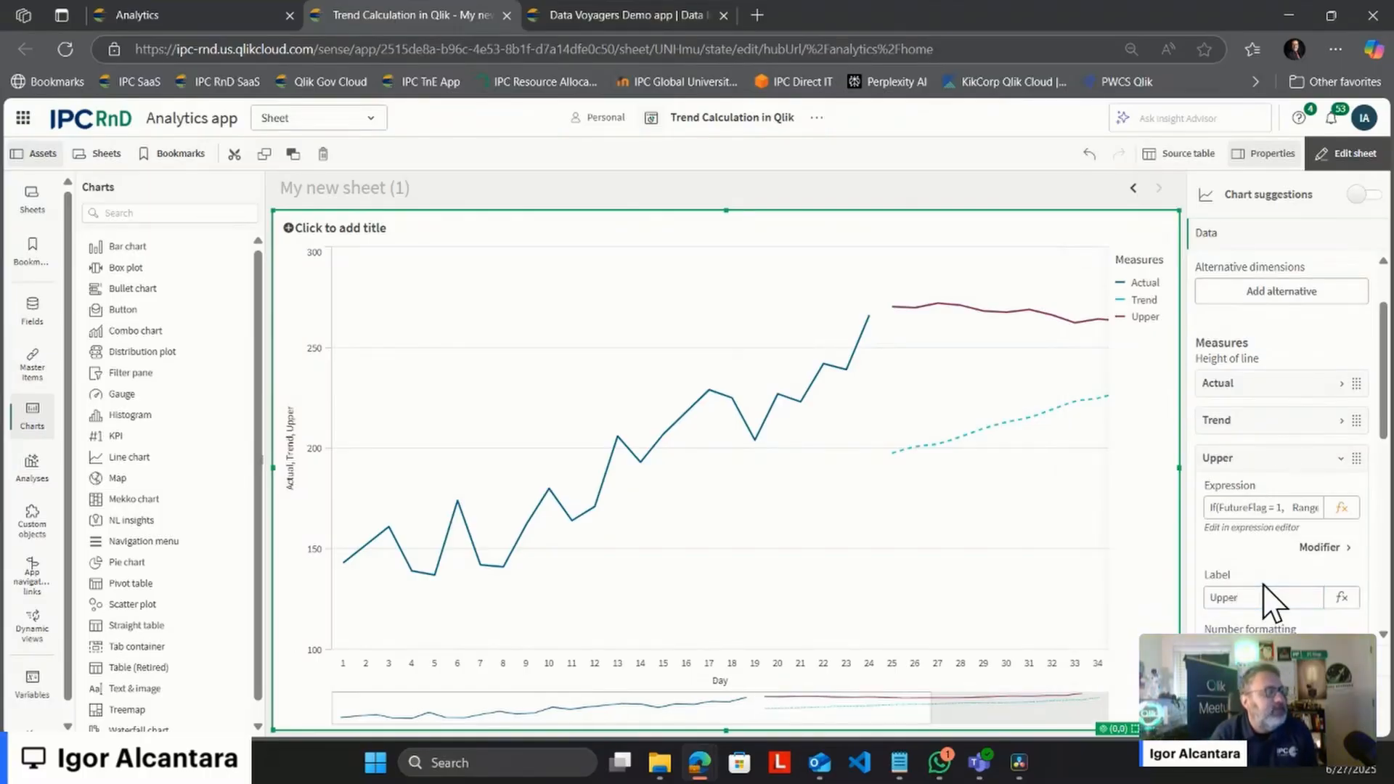
pyautogui.scroll(-3, 1267, 599)
pyautogui.scroll(-1, 1264, 592)
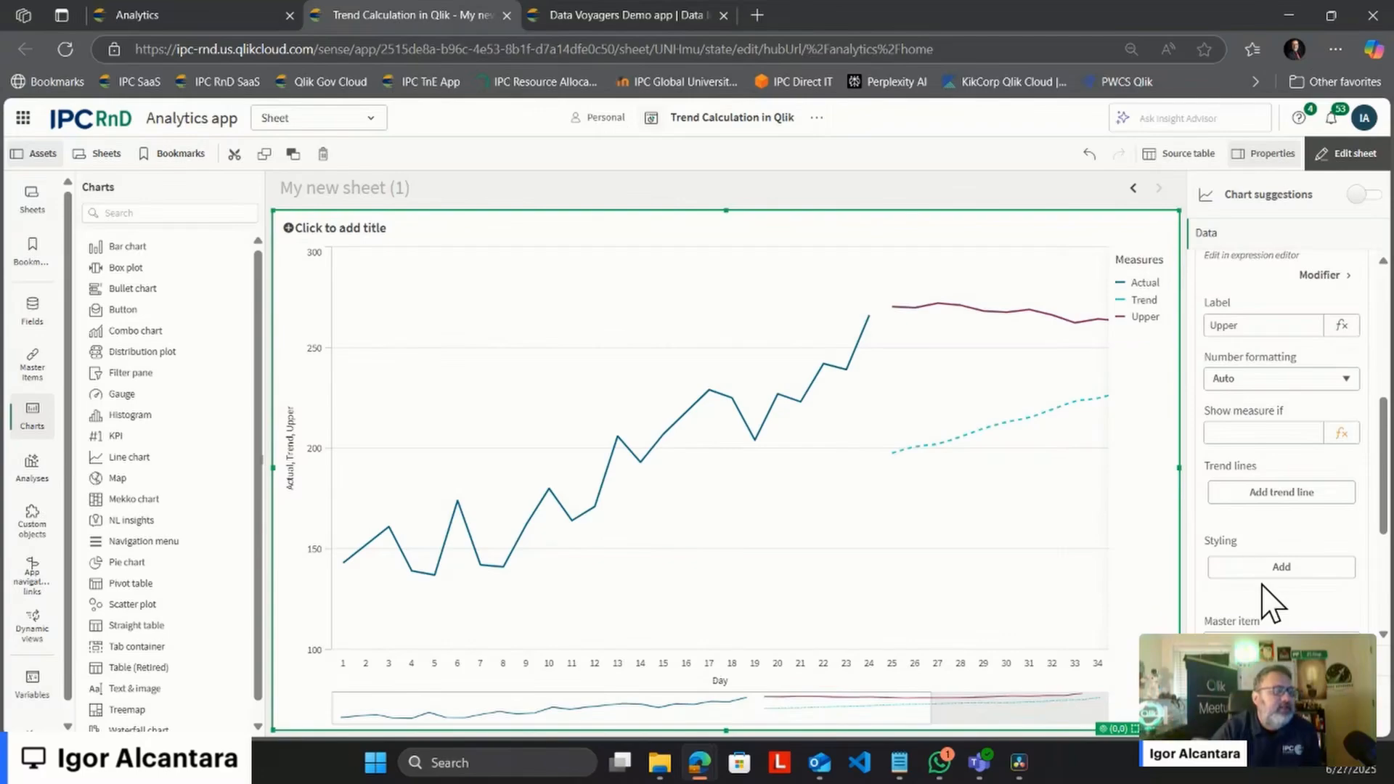
pyautogui.scroll(3, 1268, 599)
pyautogui.click(1268, 276)
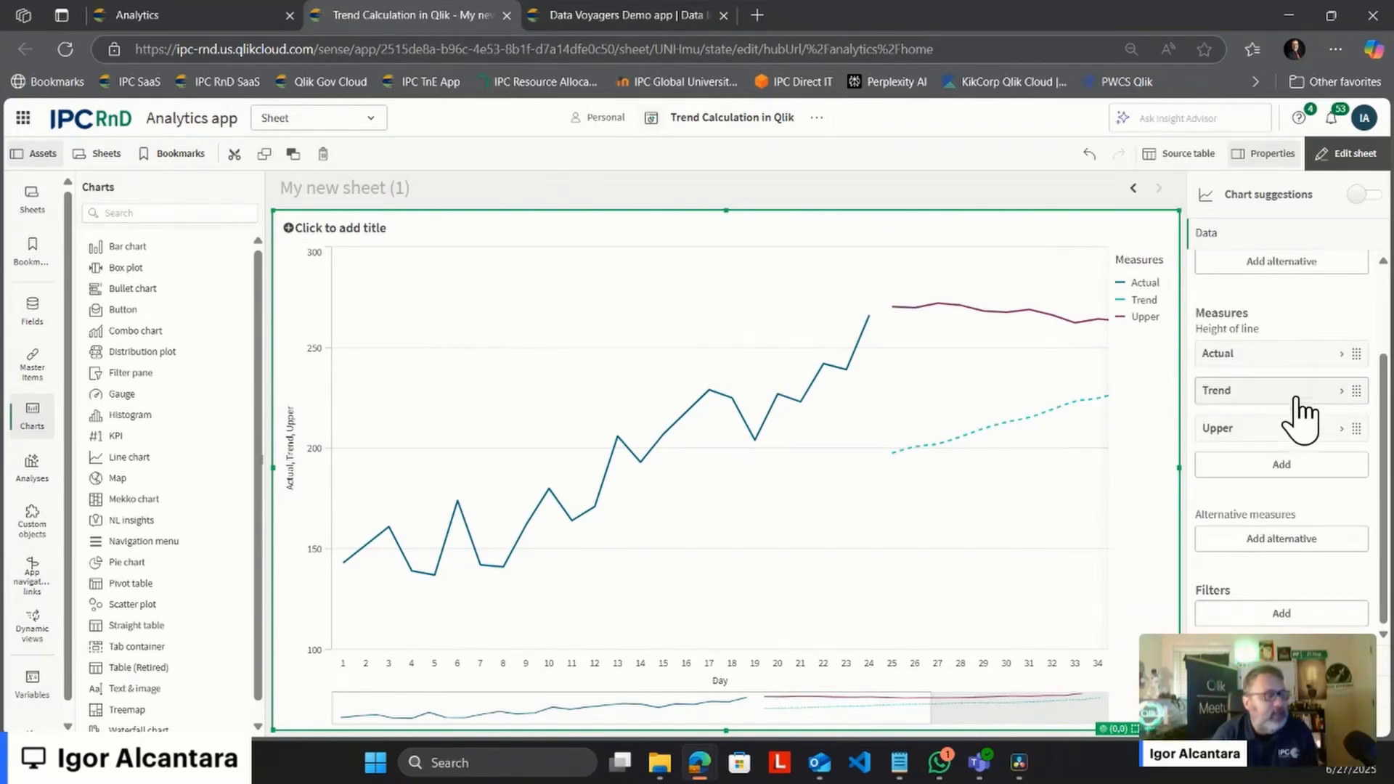
# Step: Add a measure from the copied upper-bound expression, changing the plus before 1.96 * RangeStdev to a minus
pyautogui.click(1296, 468)
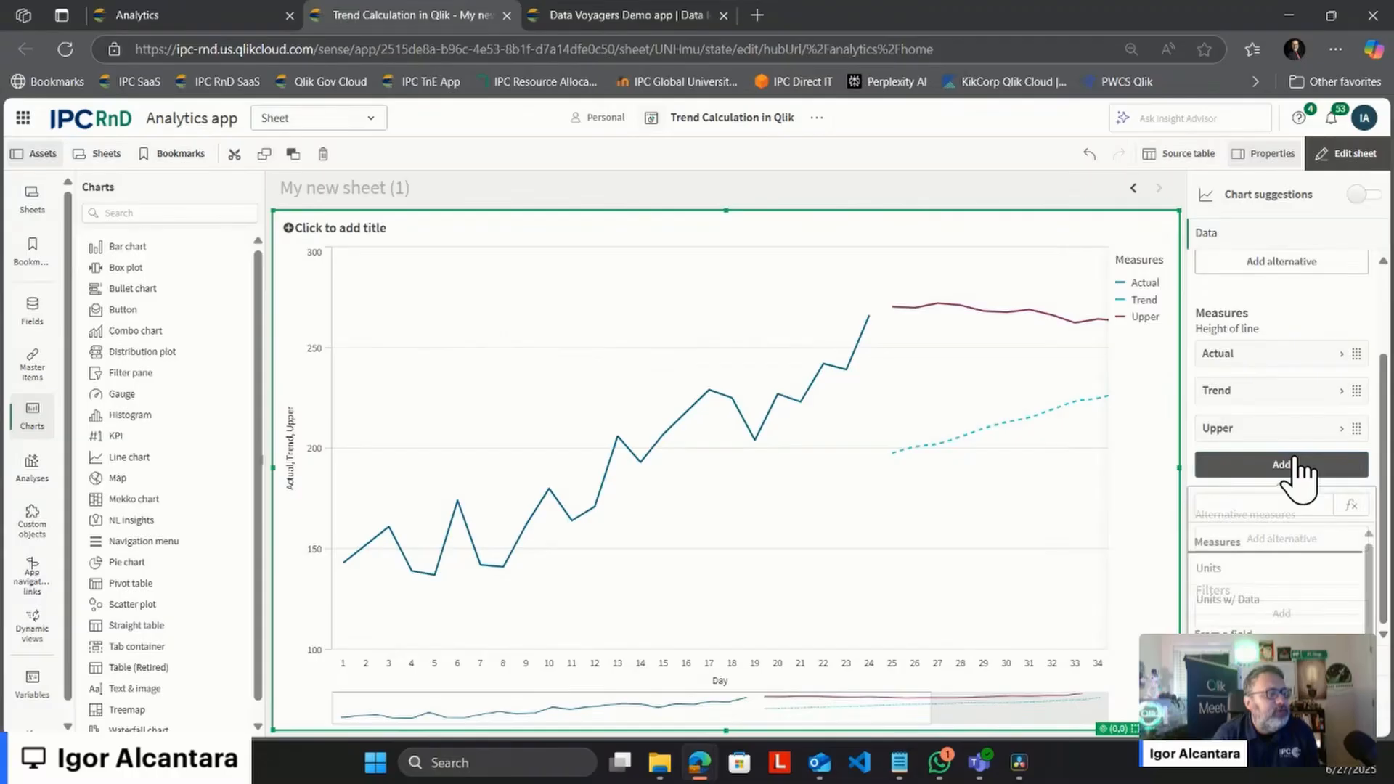
pyautogui.click(1348, 530)
pyautogui.hotkey('ctrl', 'v')
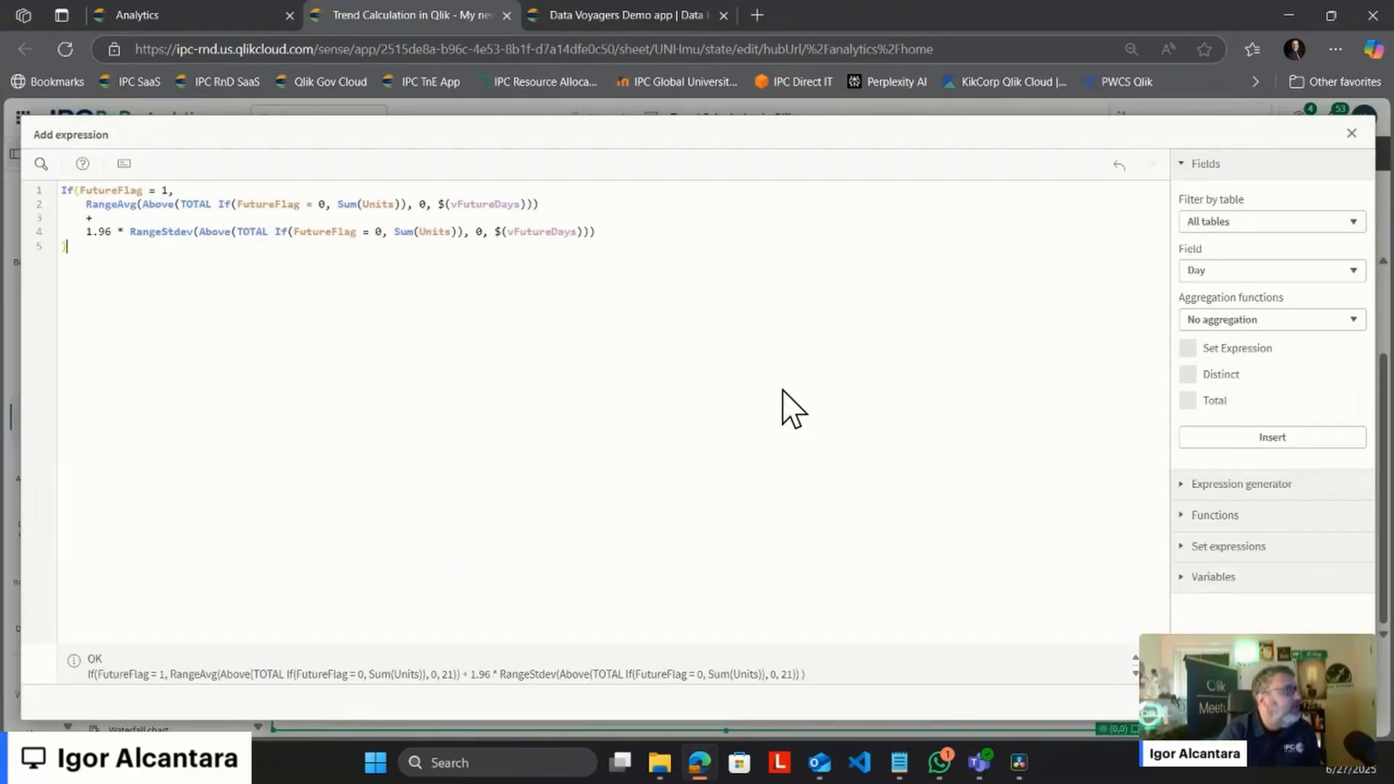
pyautogui.click(95, 218)
pyautogui.press('BackSpace')
pyautogui.write('-')
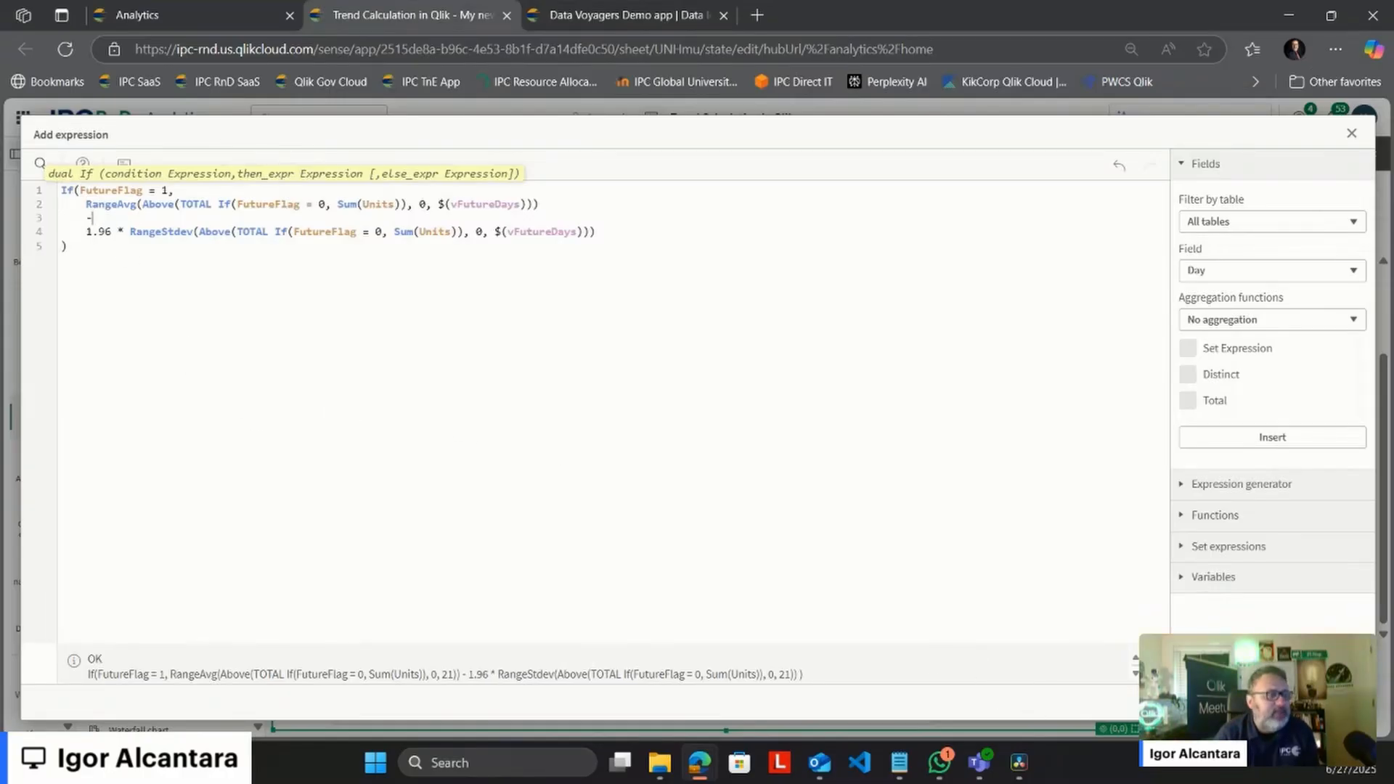
pyautogui.click(1342, 702)
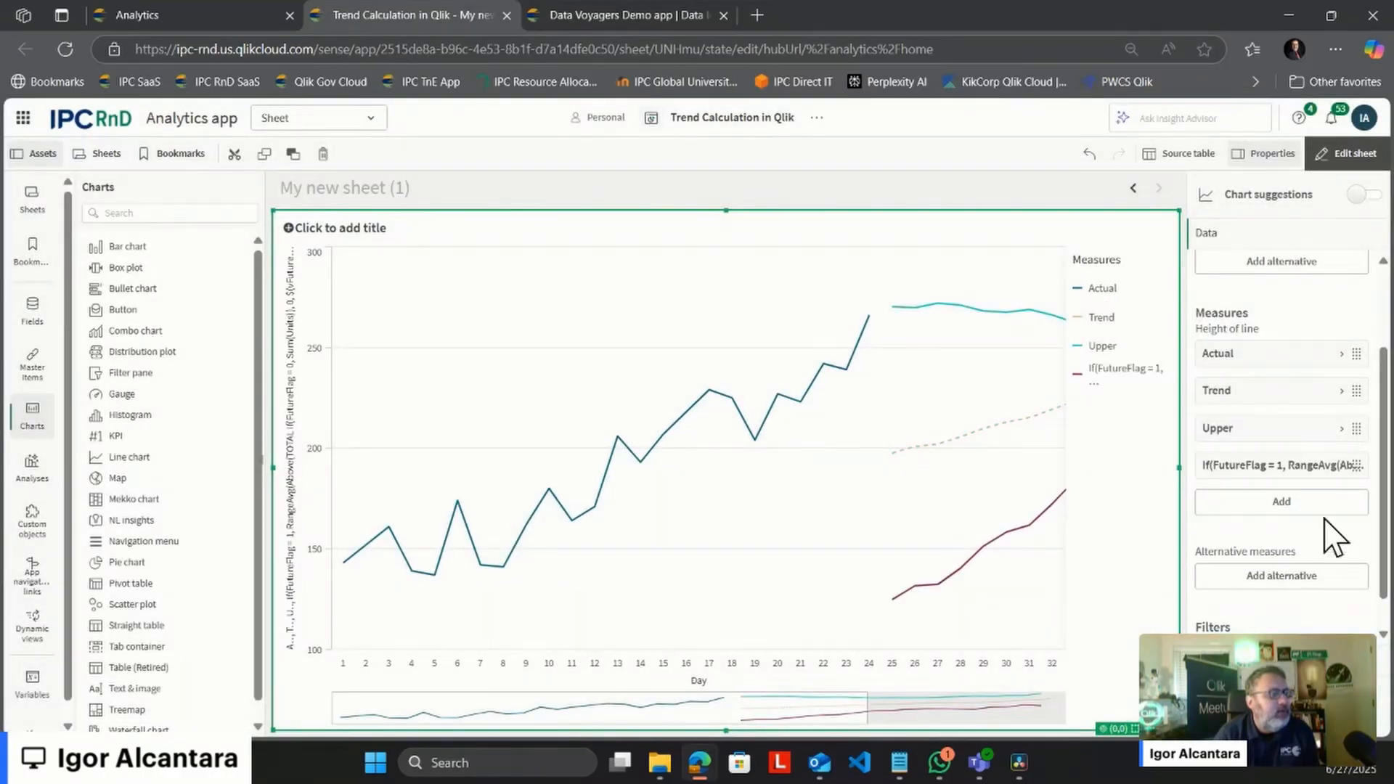
# Step: Label the new lower-bound measure "Lower" and collapse its settings
pyautogui.click(1318, 472)
pyautogui.click(1286, 570)
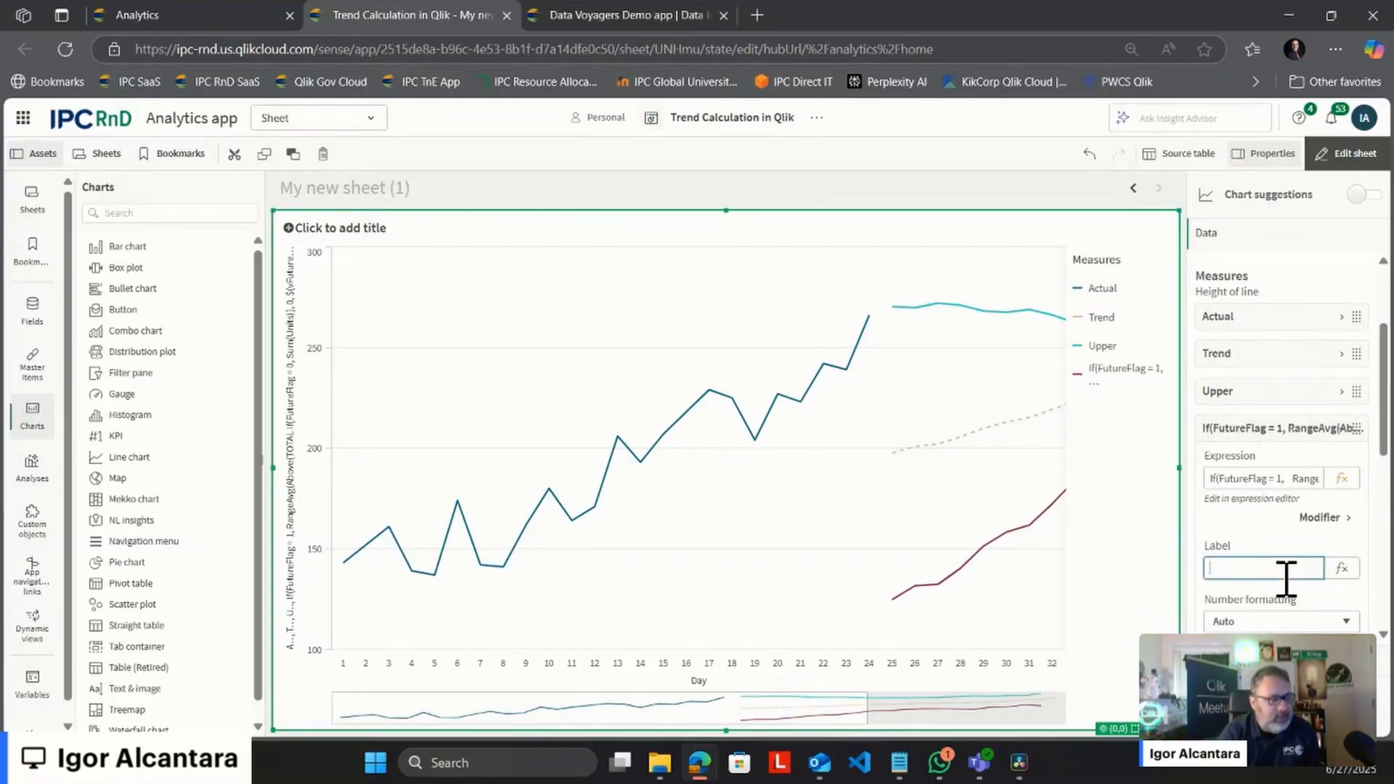
pyautogui.write('Lower')
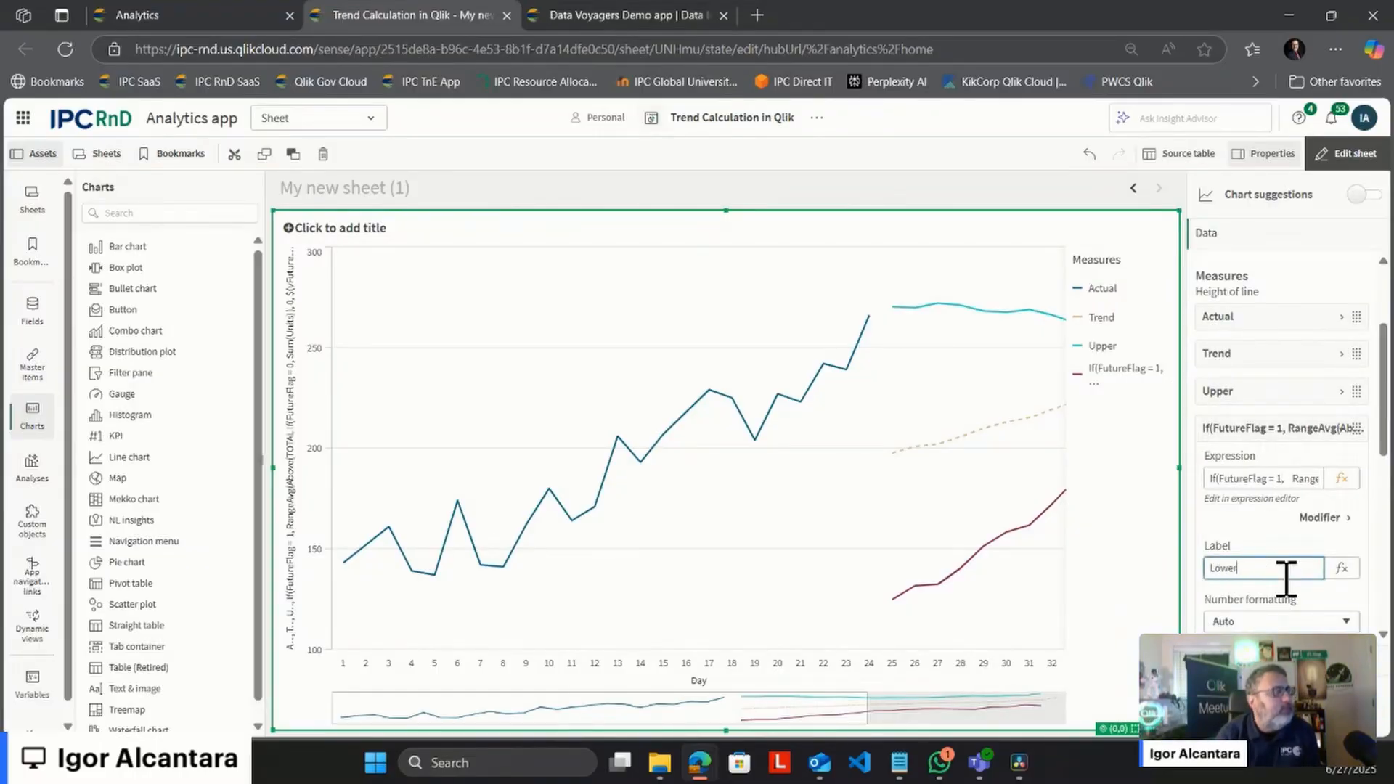
pyautogui.click(1280, 546)
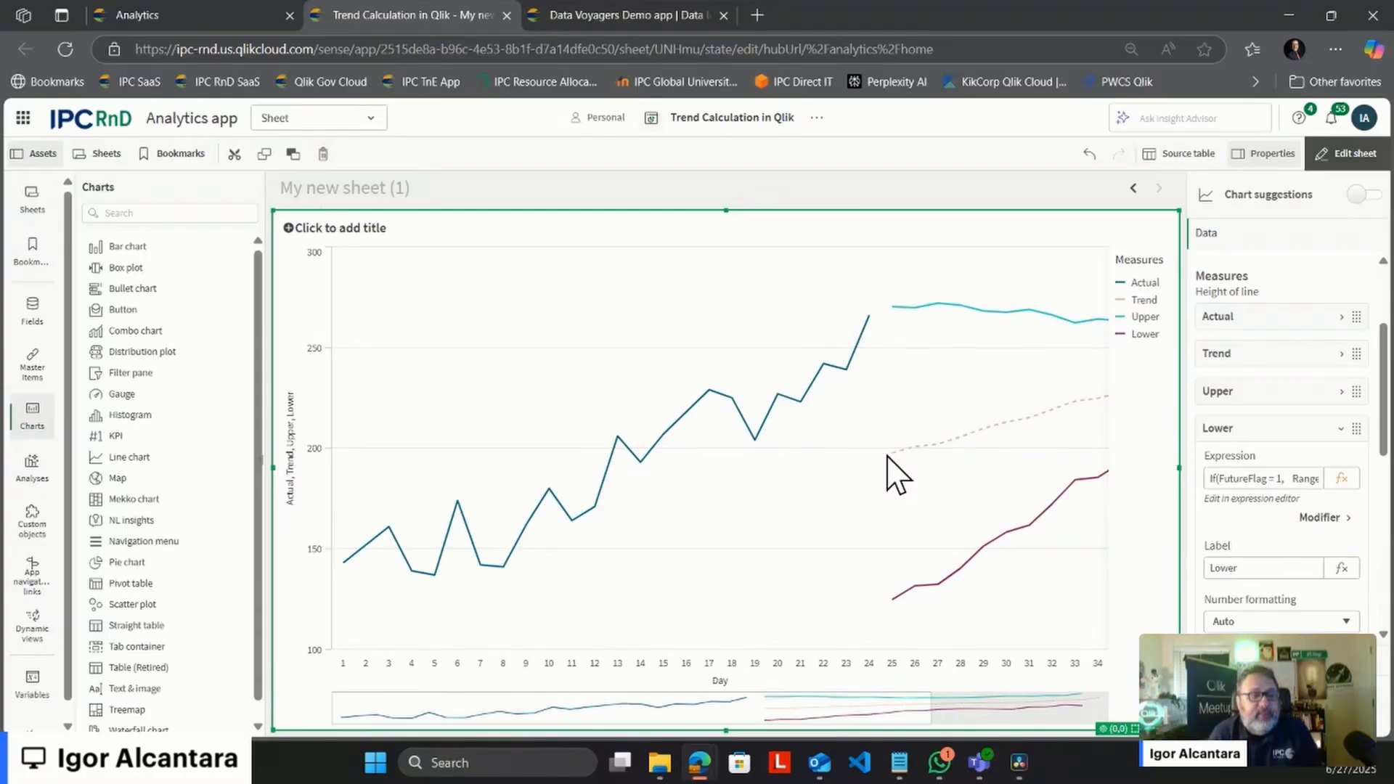
pyautogui.click(1227, 430)
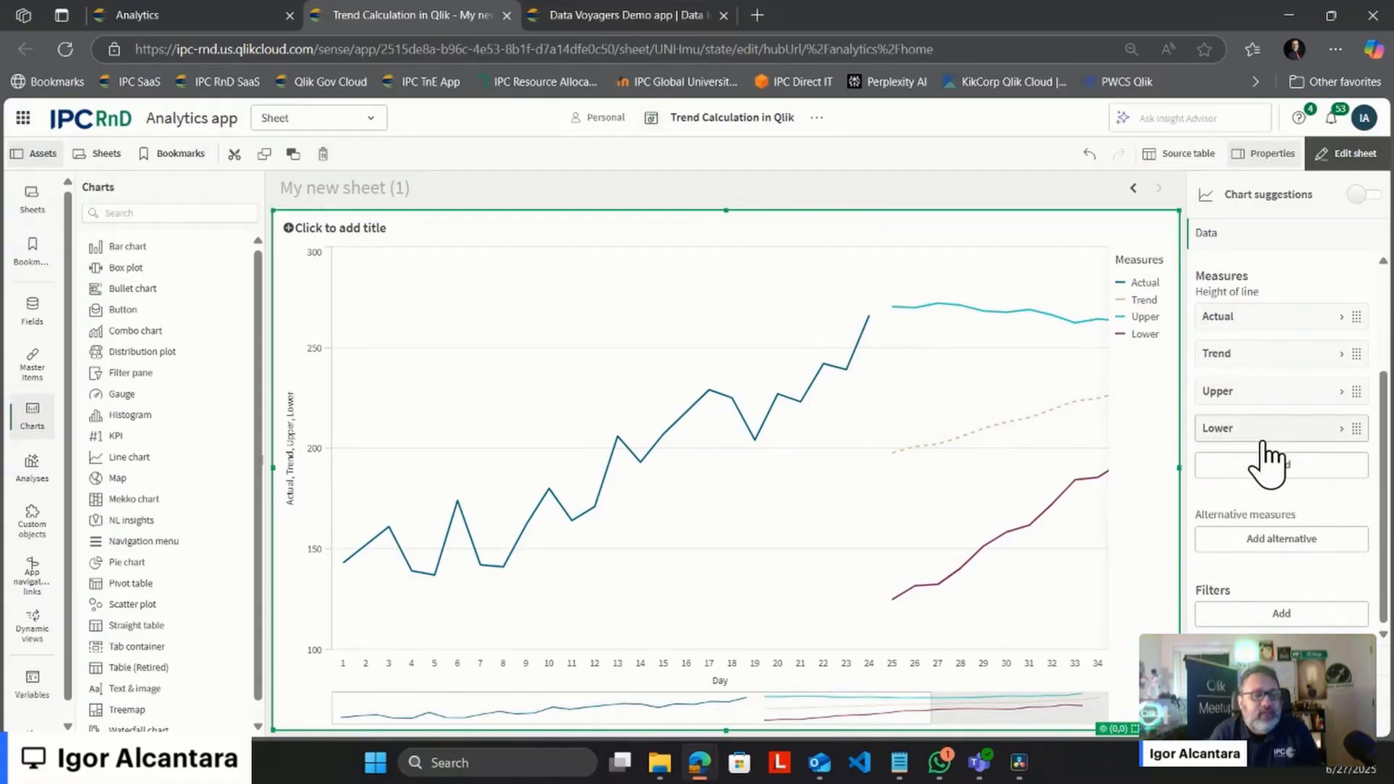
# Step: Add the else branch ", If(FutureFlag = 0 And Day = $(vLastDay), Sum(Units))" to the Trend measure's expression, on its own line before the closing parenthesis
pyautogui.hotkey('alt', 'Tab')
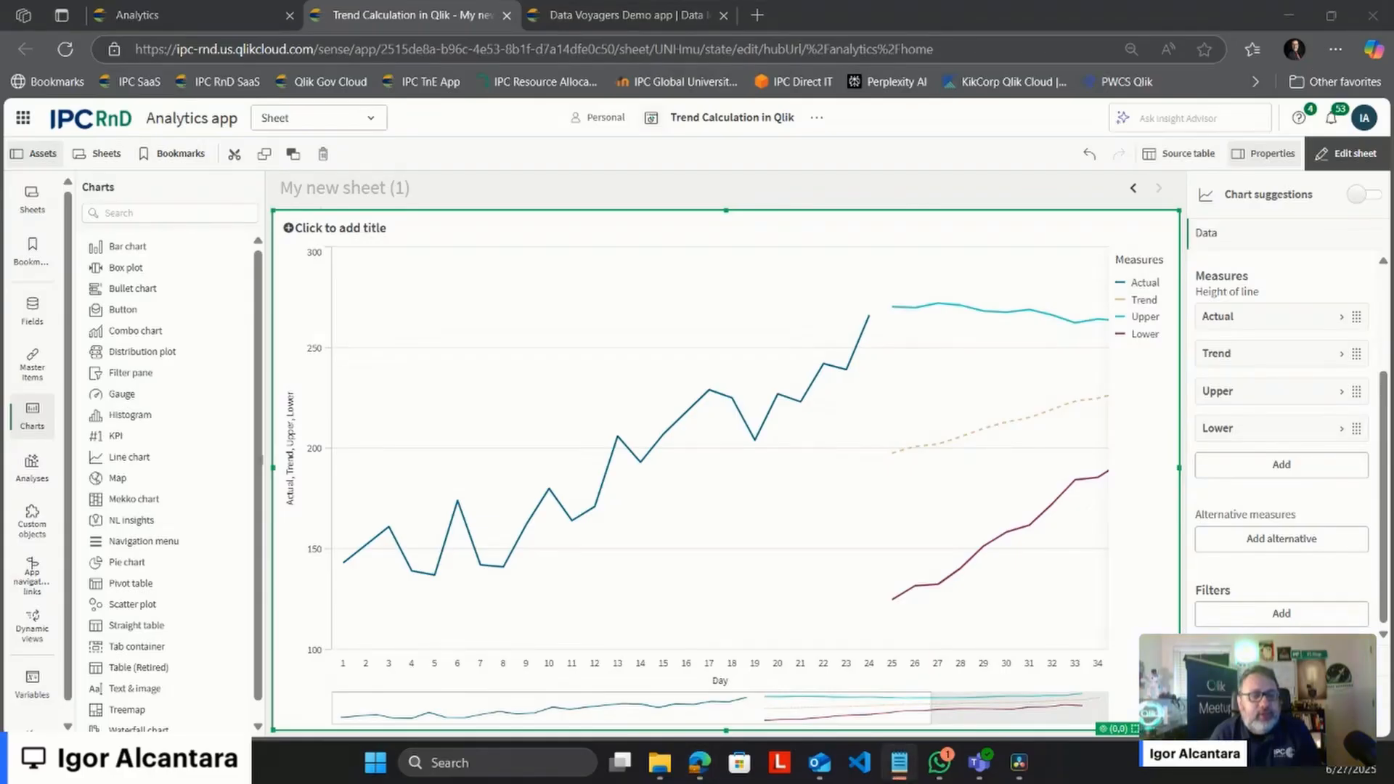
pyautogui.hotkey('alt', 'Tab')
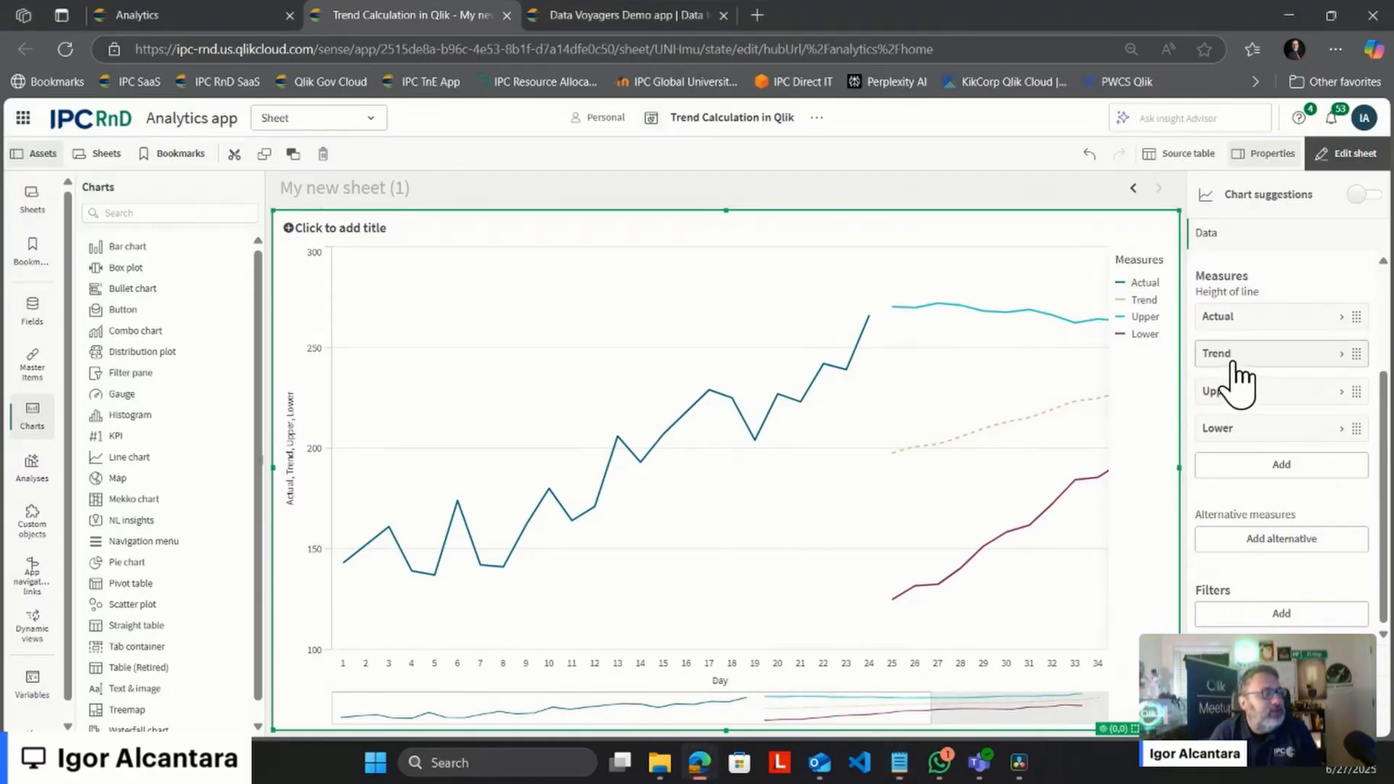
pyautogui.click(1238, 360)
pyautogui.click(1339, 408)
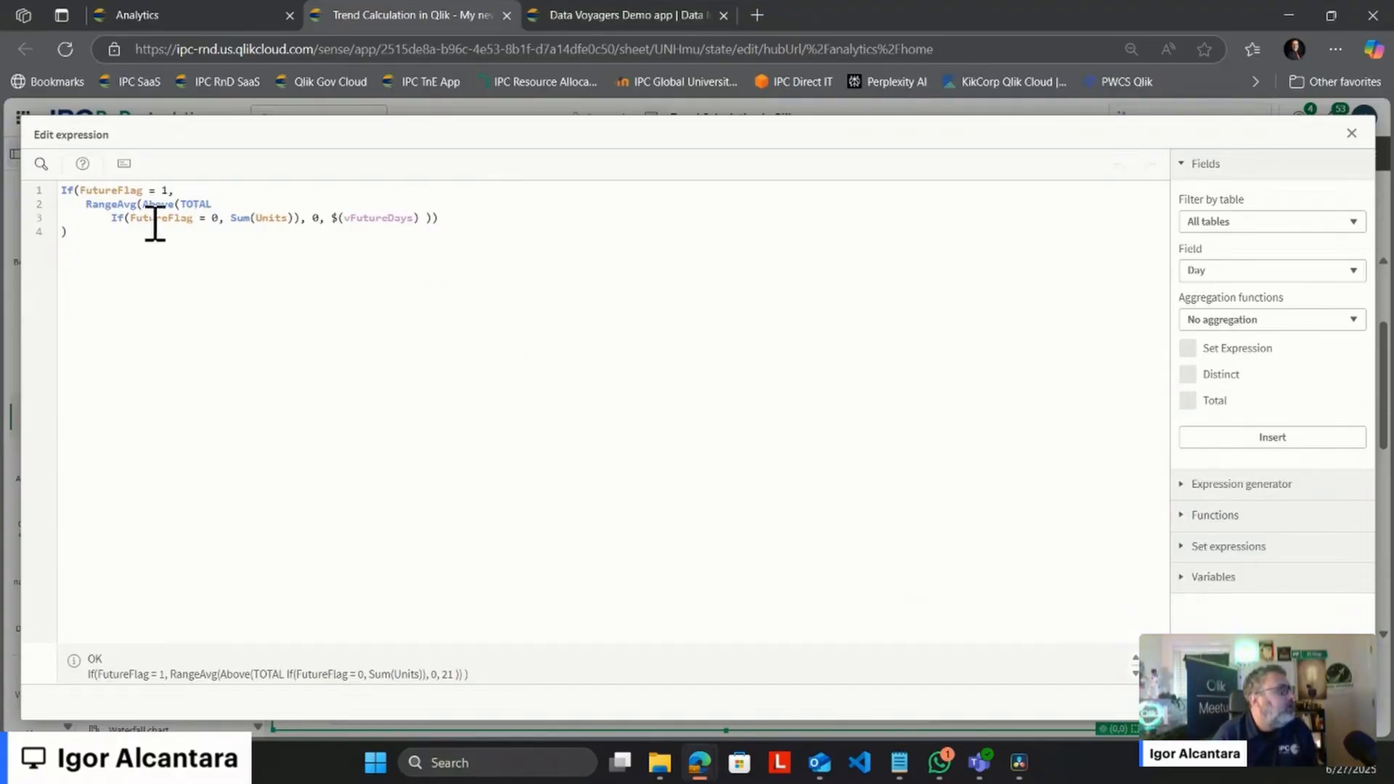
pyautogui.click(106, 191)
pyautogui.click(192, 189)
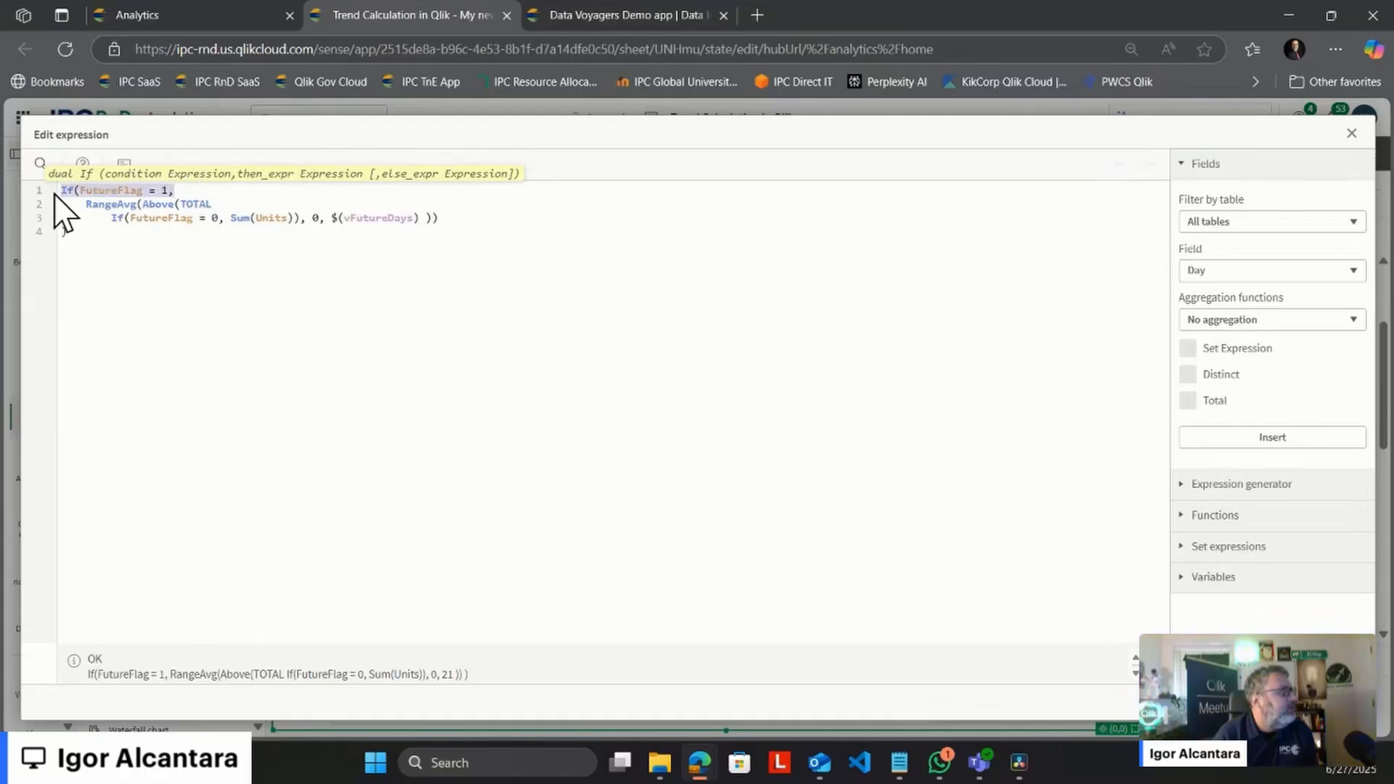
pyautogui.click(483, 226)
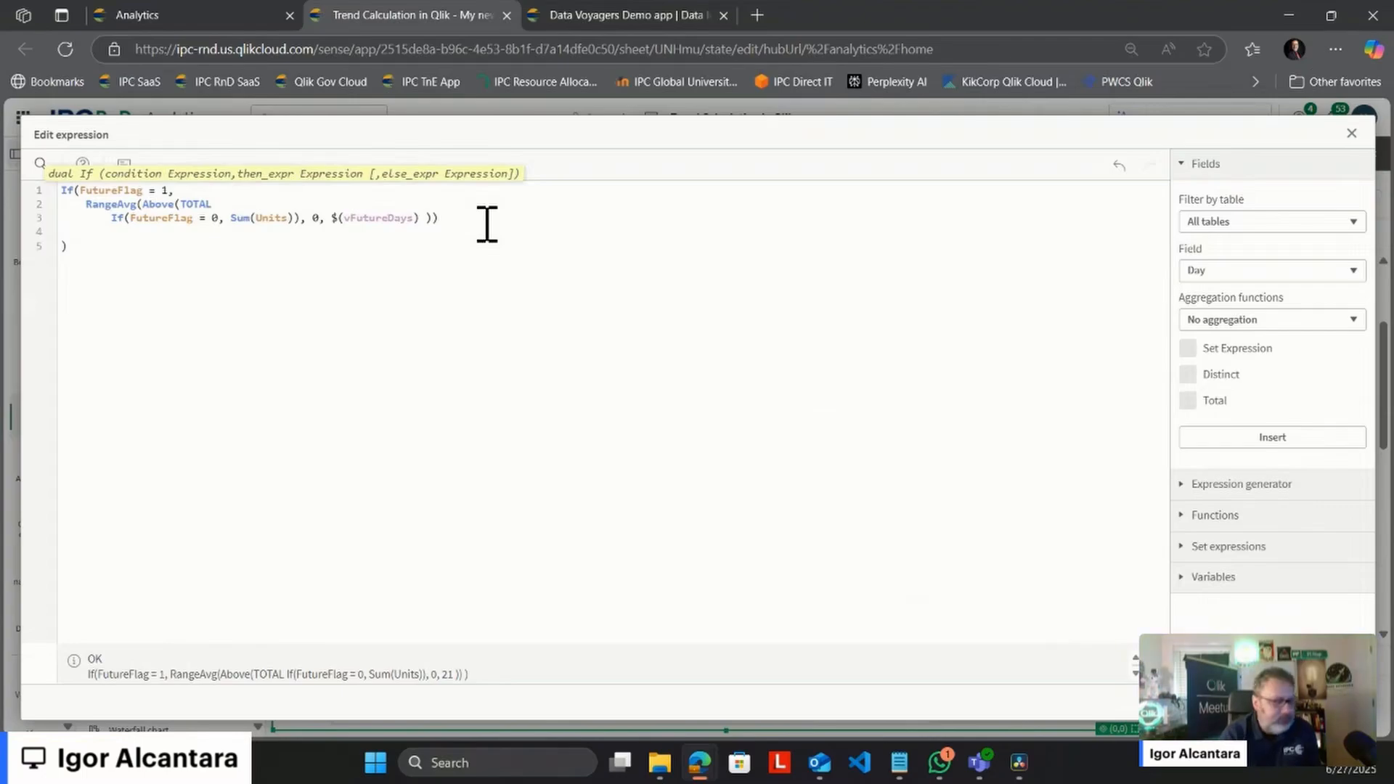
pyautogui.write(', If(FutureFlag = 0 And Day = $(vLastDay), Sum(Units))')
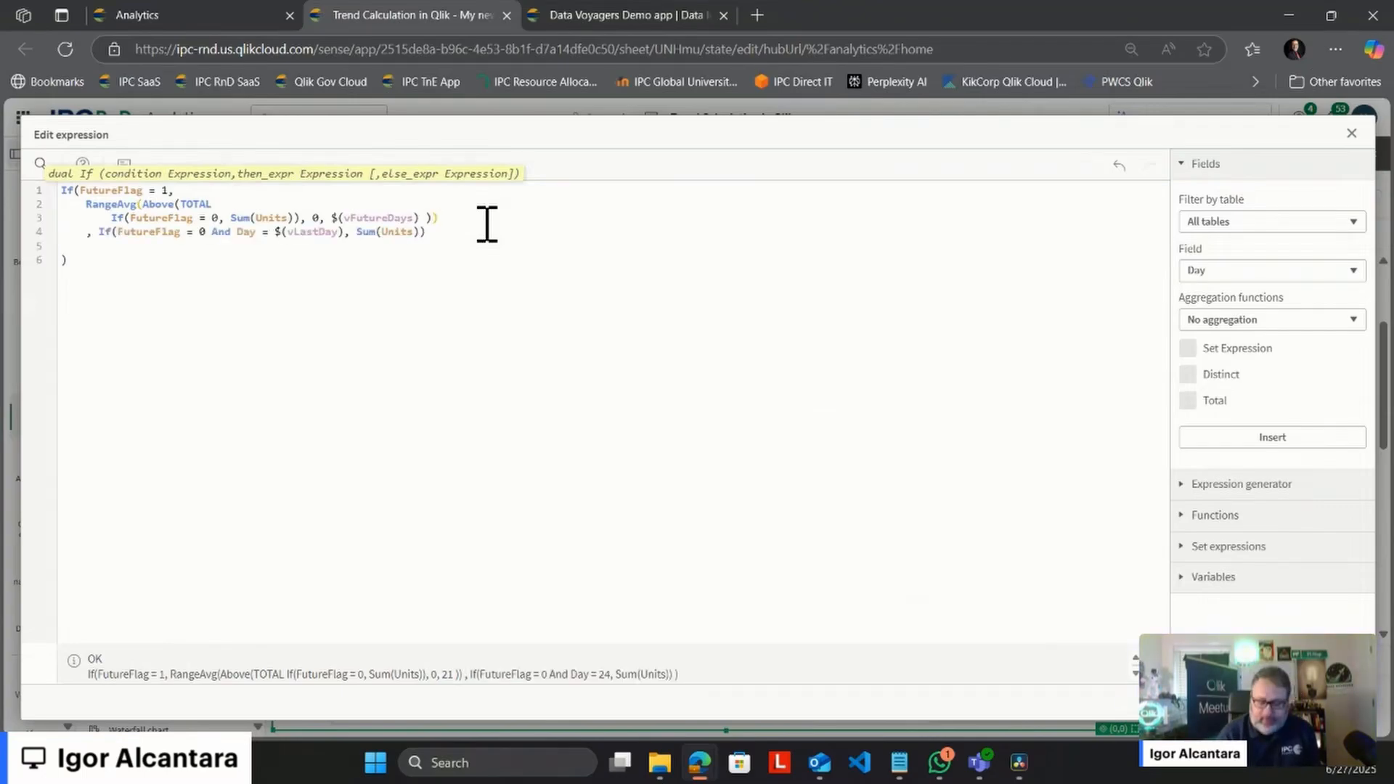
pyautogui.press('Return')
pyautogui.click(255, 300)
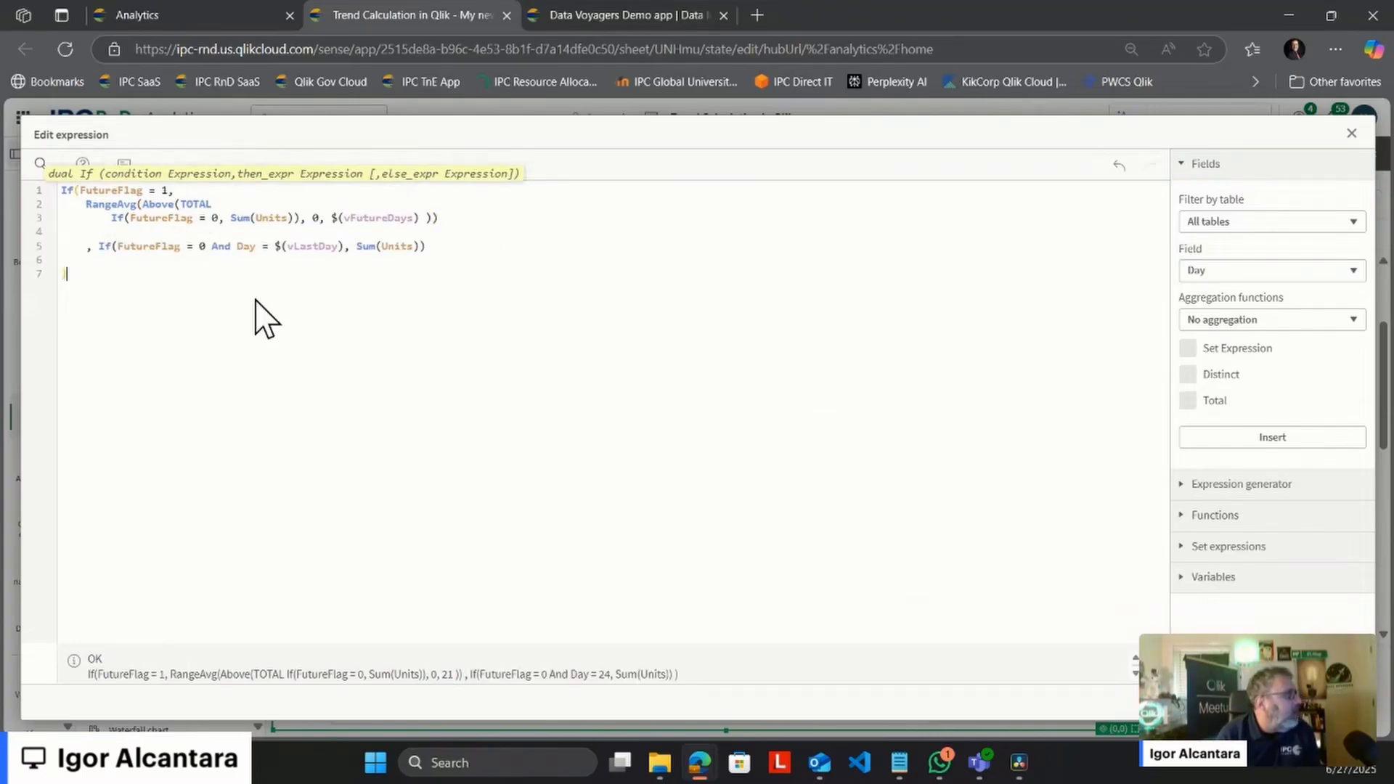
# Step: Review the Trend expression's else branch, its Day condition and the vLastDay variable, and apply the expression
pyautogui.moveTo(99, 250); pyautogui.dragTo(458, 247)
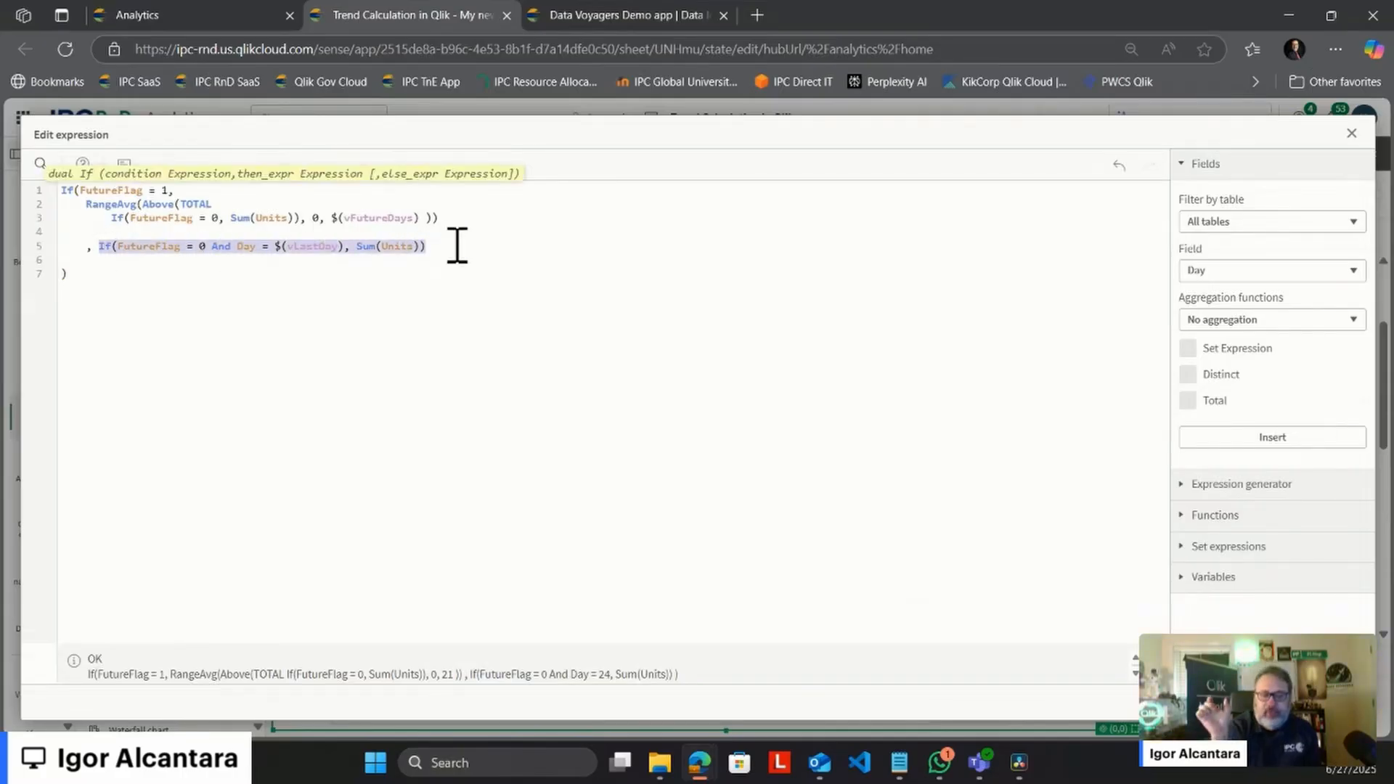
pyautogui.click(457, 247)
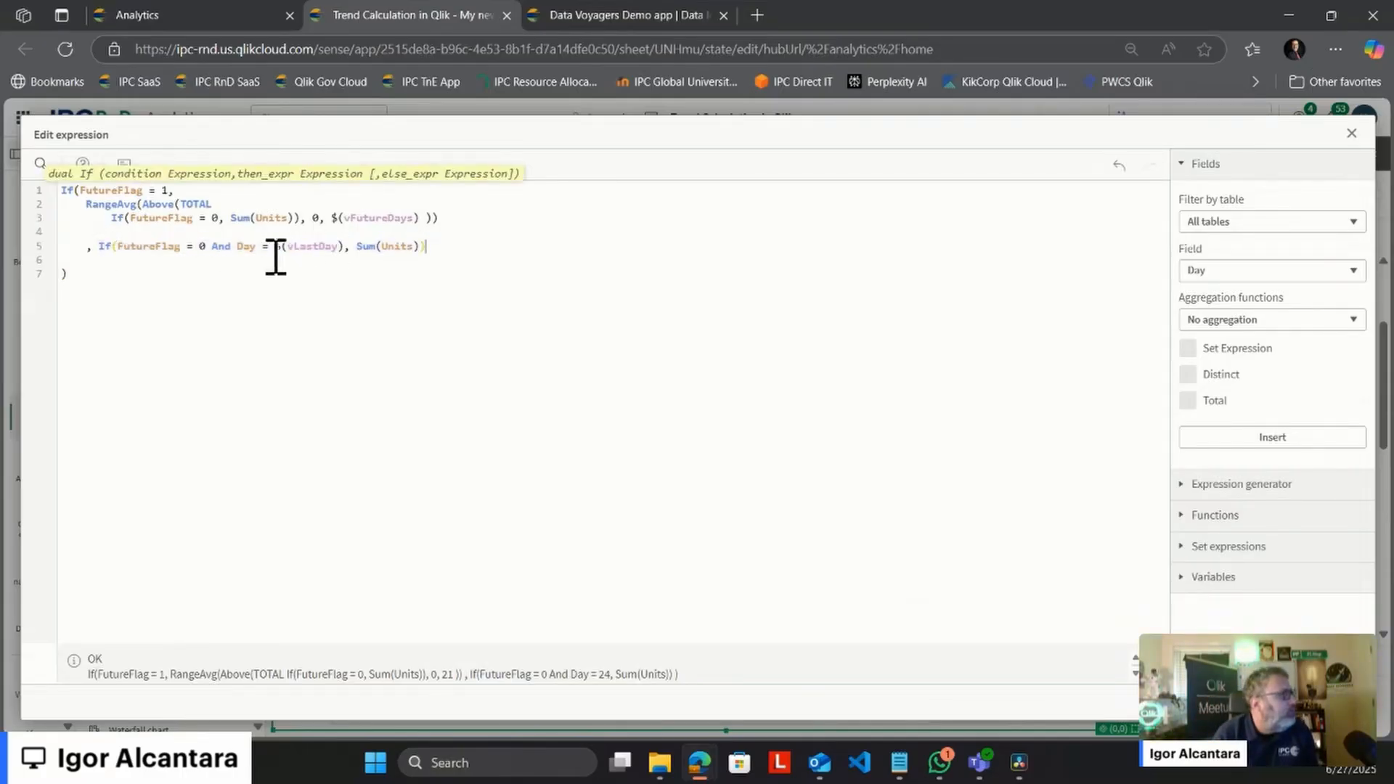
pyautogui.moveTo(207, 249); pyautogui.dragTo(345, 247)
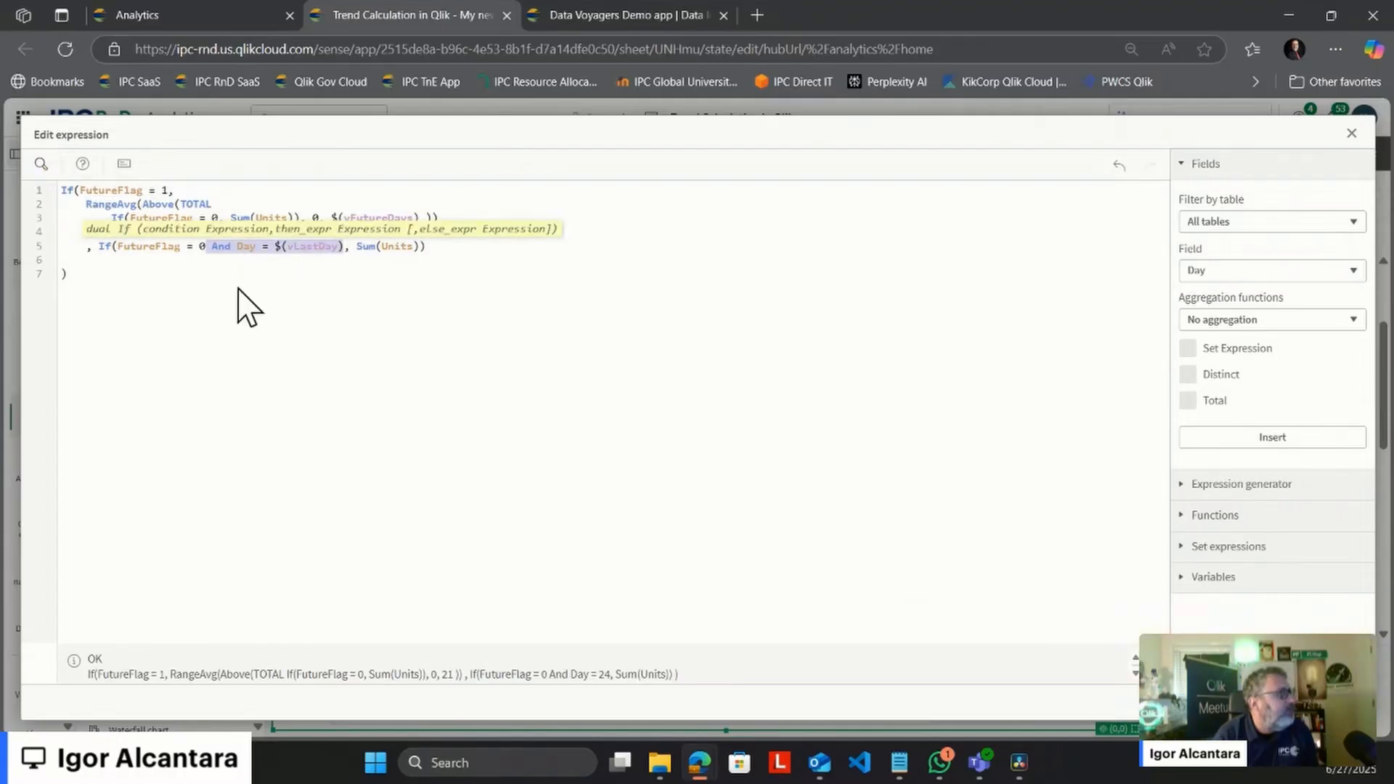
pyautogui.doubleClick(320, 246)
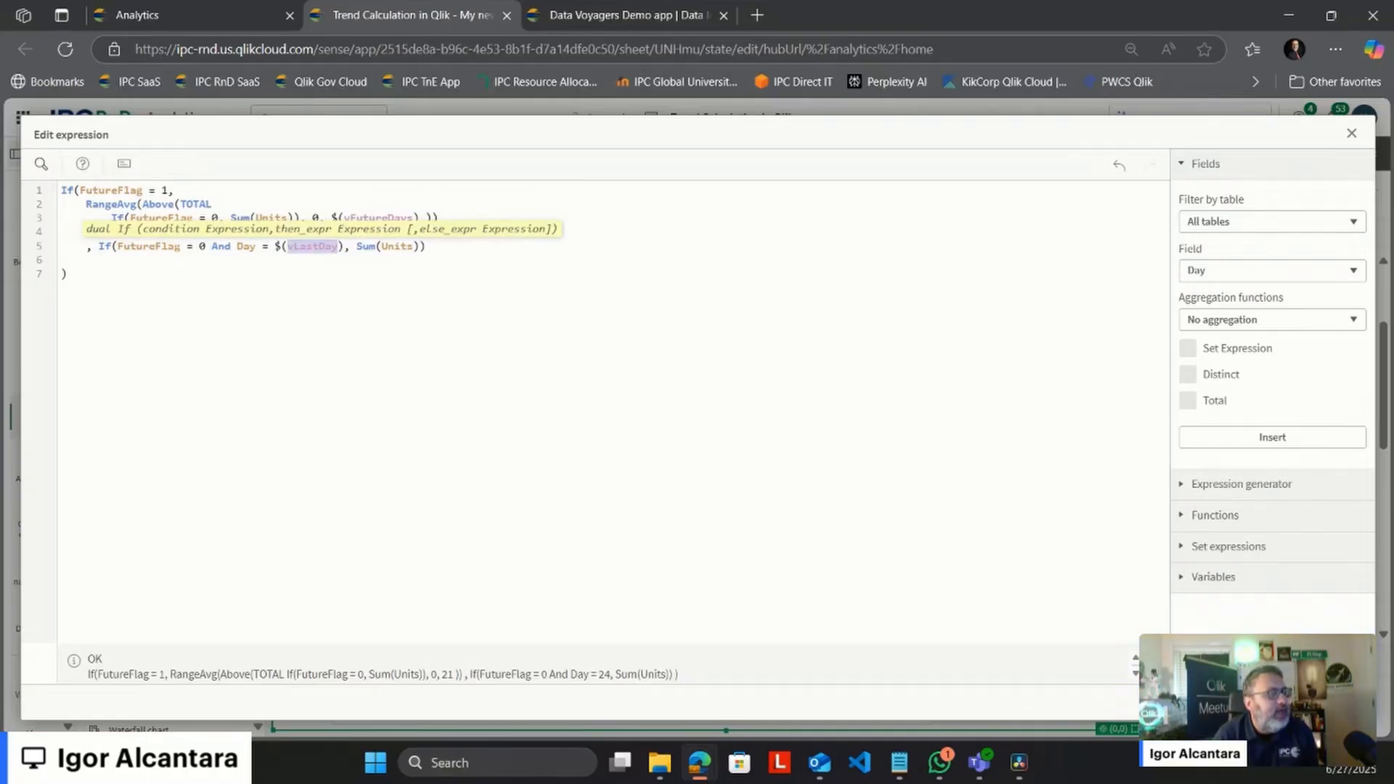
pyautogui.click(1340, 702)
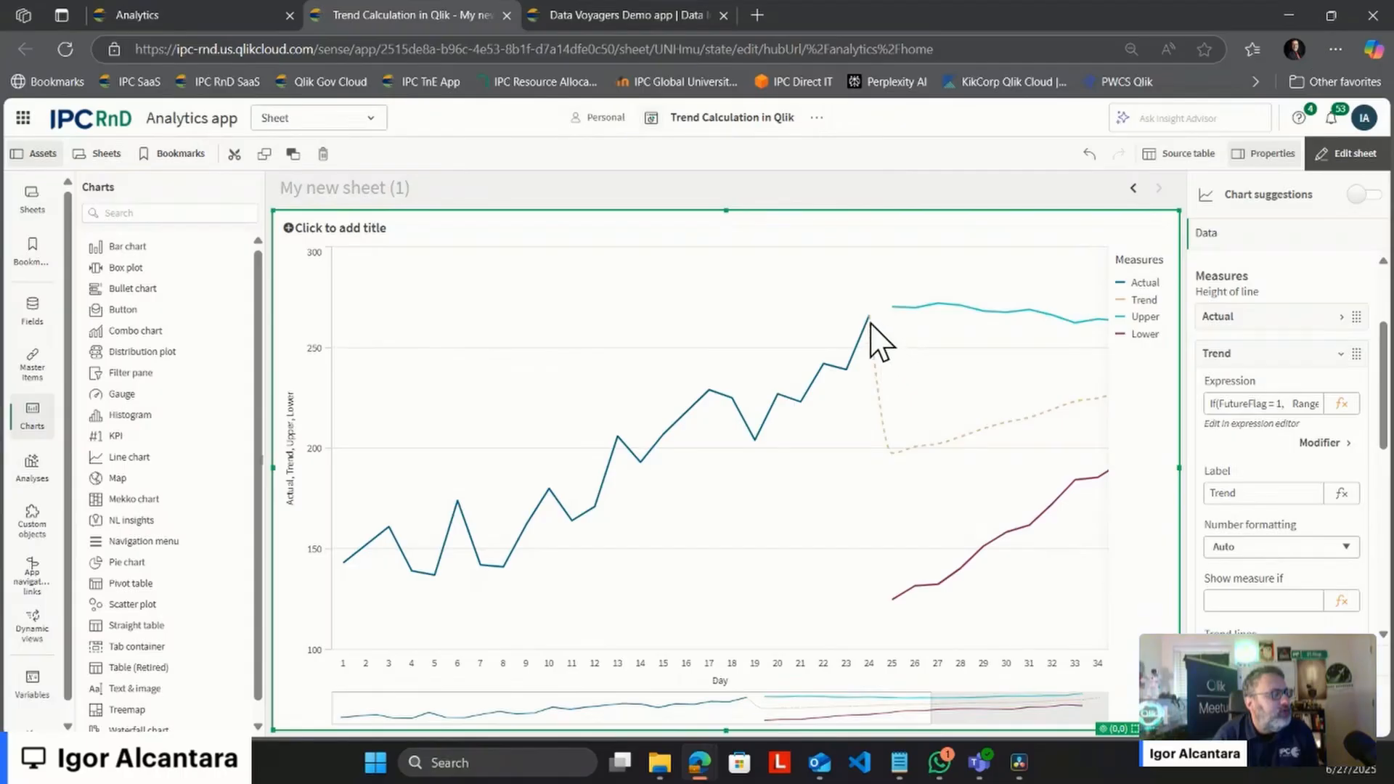